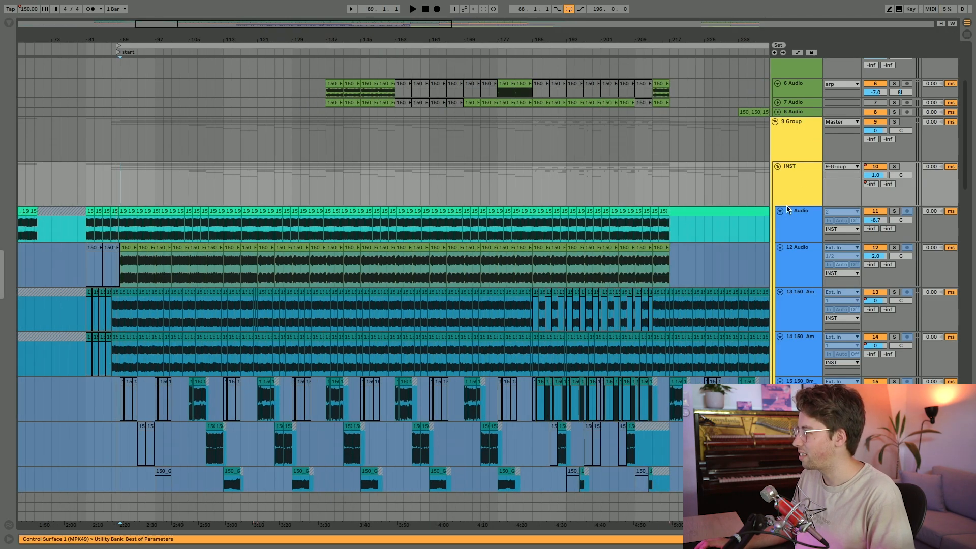
# Step: Display the INST group's effect chain and select the Sausage Fattener device in it
pyautogui.scroll(-5, 776, 241)
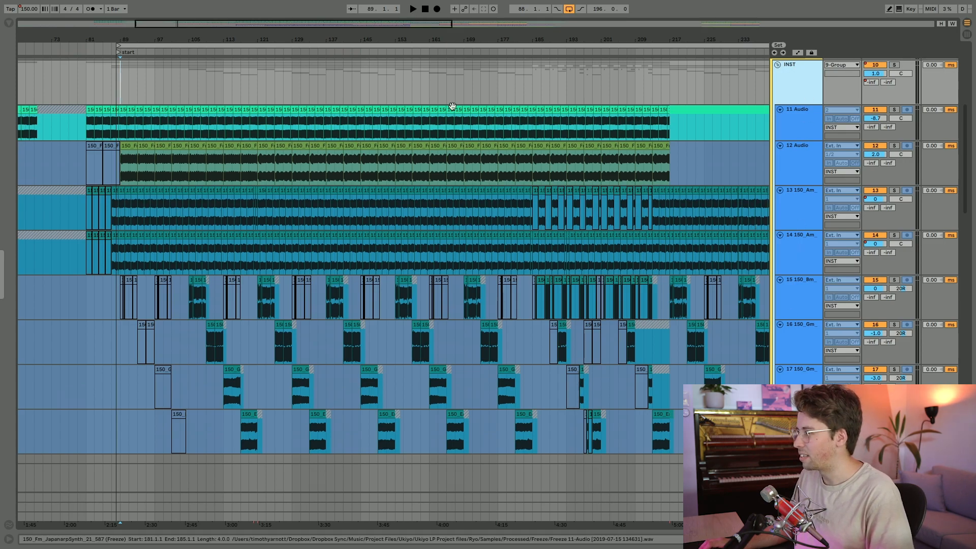
pyautogui.click(117, 132)
pyautogui.click(136, 87)
pyautogui.click(789, 111)
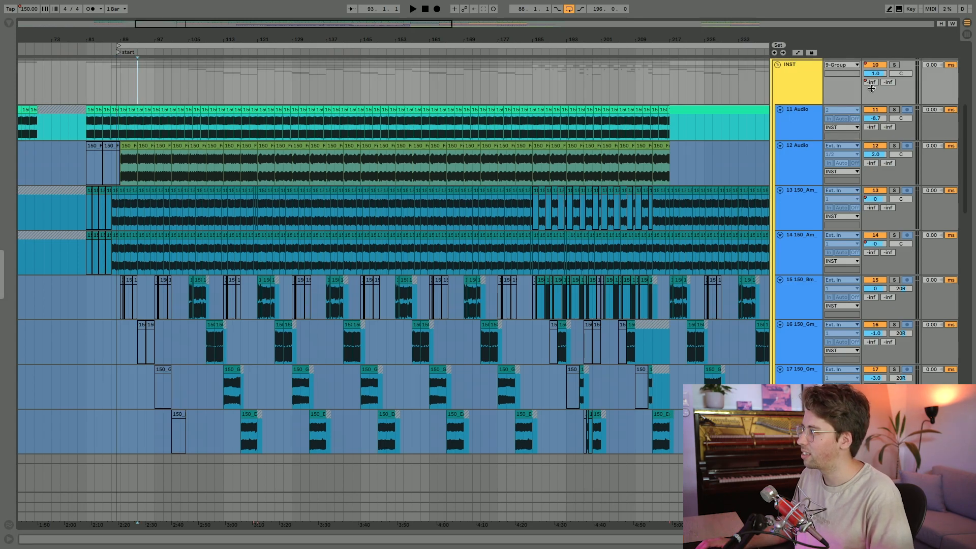
pyautogui.doubleClick(796, 95)
pyautogui.hscroll(5, 392, 511)
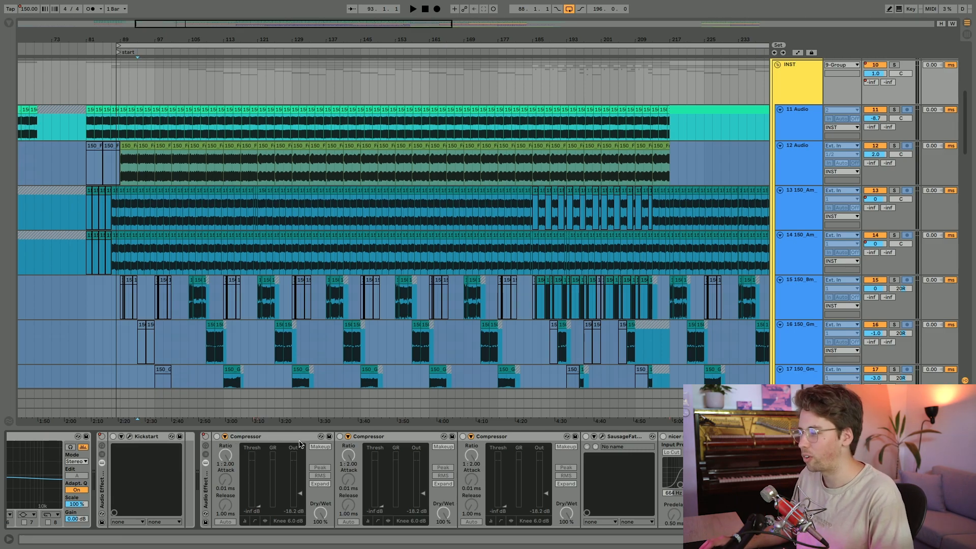
pyautogui.click(619, 439)
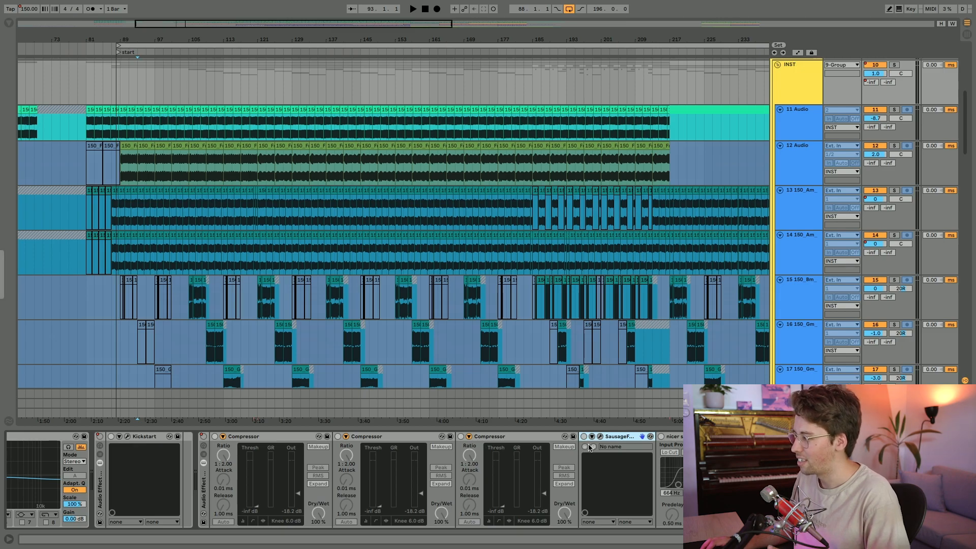
# Step: Solo the INST group and listen to it from bar 88
pyautogui.click(606, 77)
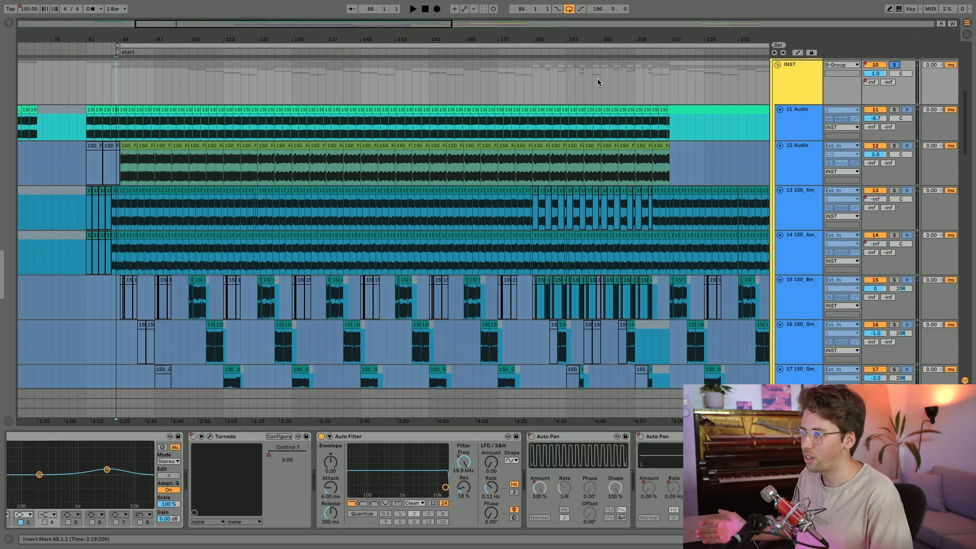
pyautogui.press('space')
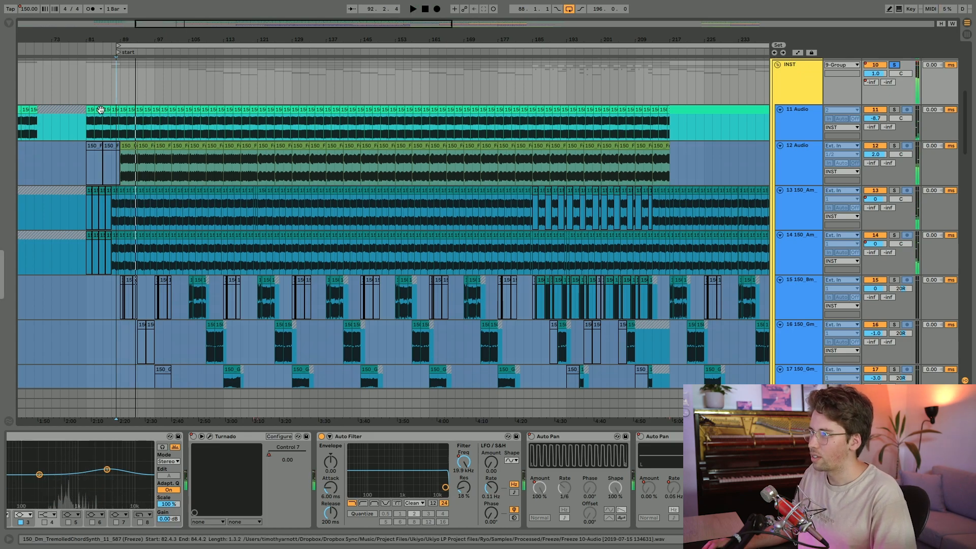
pyautogui.click(127, 122)
pyautogui.press('space')
# Step: Solo the 11 Audio track and open its clip near bar 88 to examine the waveform
pyautogui.click(894, 109)
pyautogui.click(797, 129)
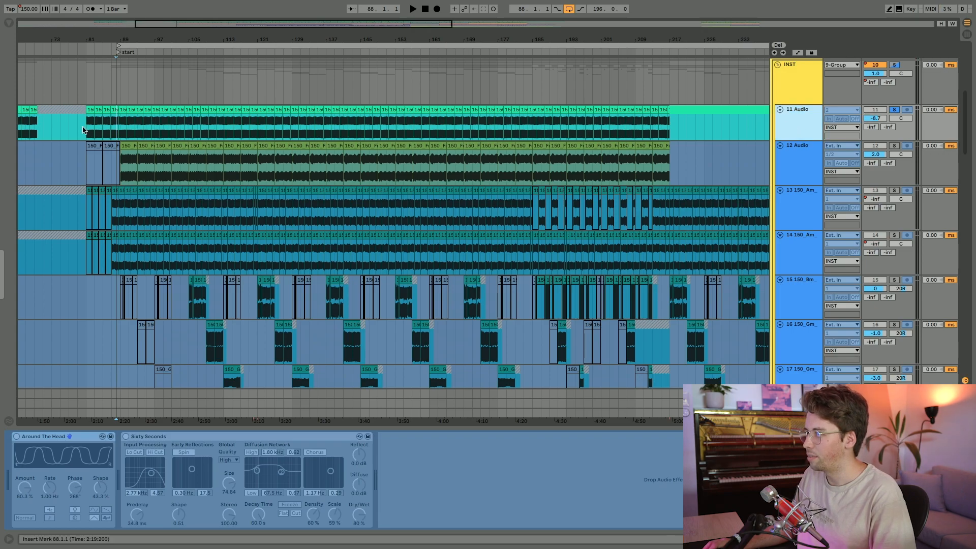
pyautogui.doubleClick(121, 109)
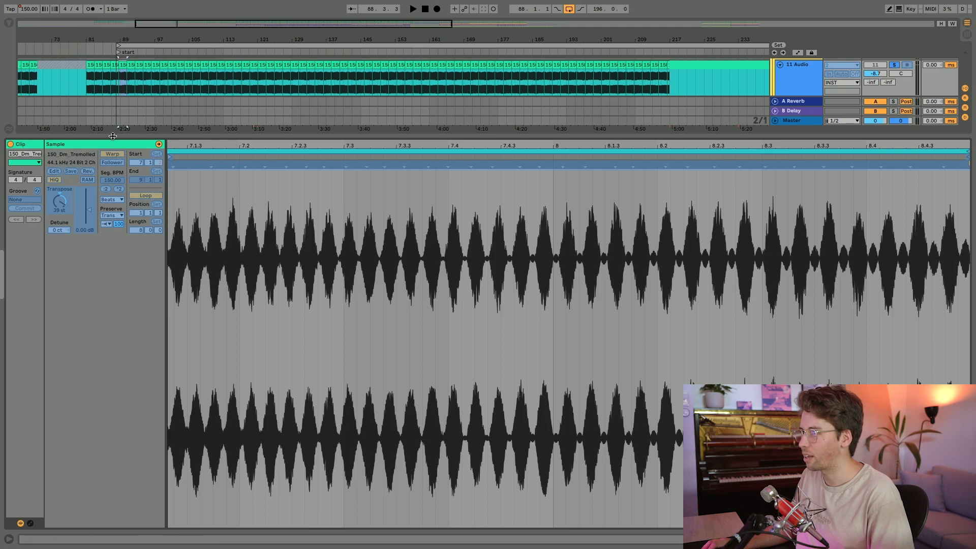
pyautogui.click(119, 81)
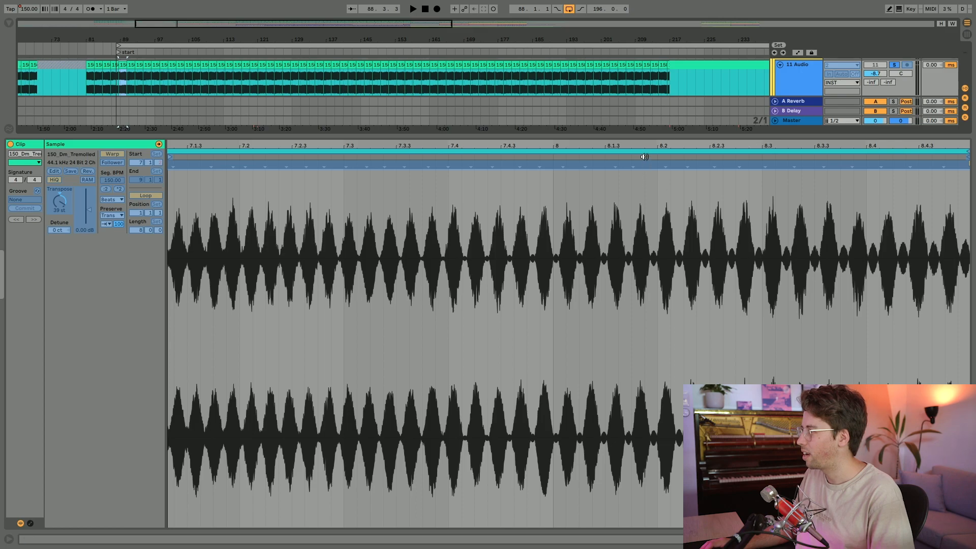
# Step: Collapse the clip detail view and play the soloed 11 Audio track from bar 89
pyautogui.moveTo(648, 133); pyautogui.dragTo(648, 529)
pyautogui.click(120, 91)
pyautogui.press('space')
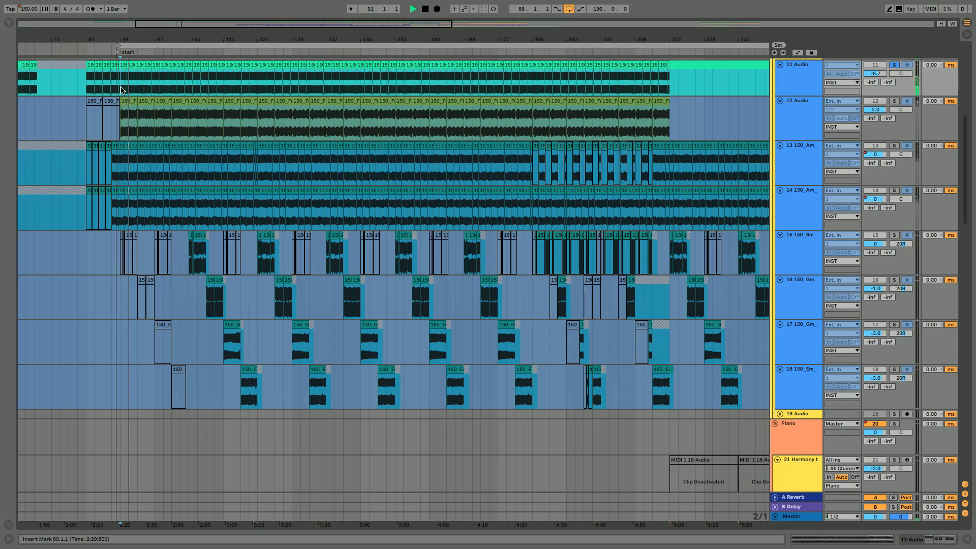
pyautogui.press('space')
# Step: Solo the 12 Audio track, inspect the waveform of its clip starting at bar 89, and hide the clip detail again
pyautogui.click(120, 114)
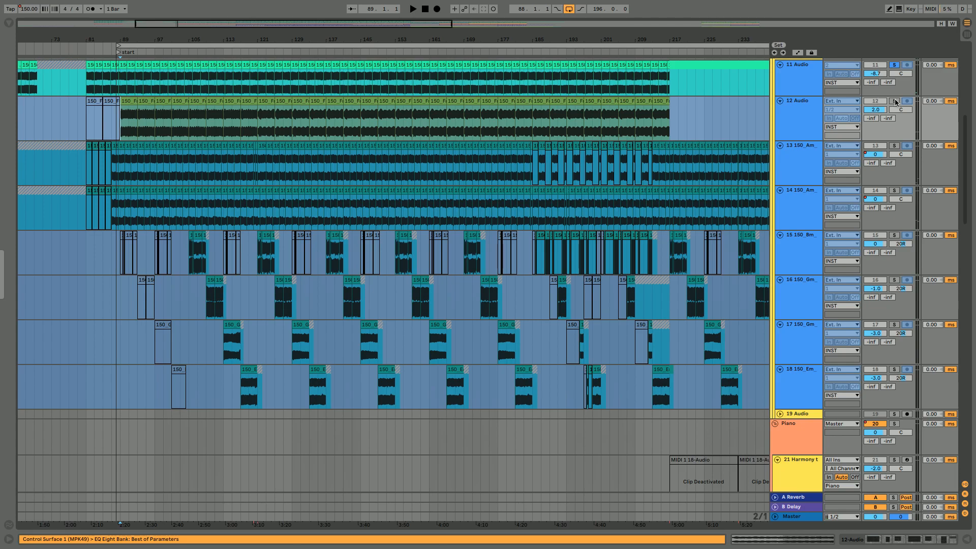
pyautogui.scroll(3, 96, 111)
pyautogui.doubleClick(172, 101)
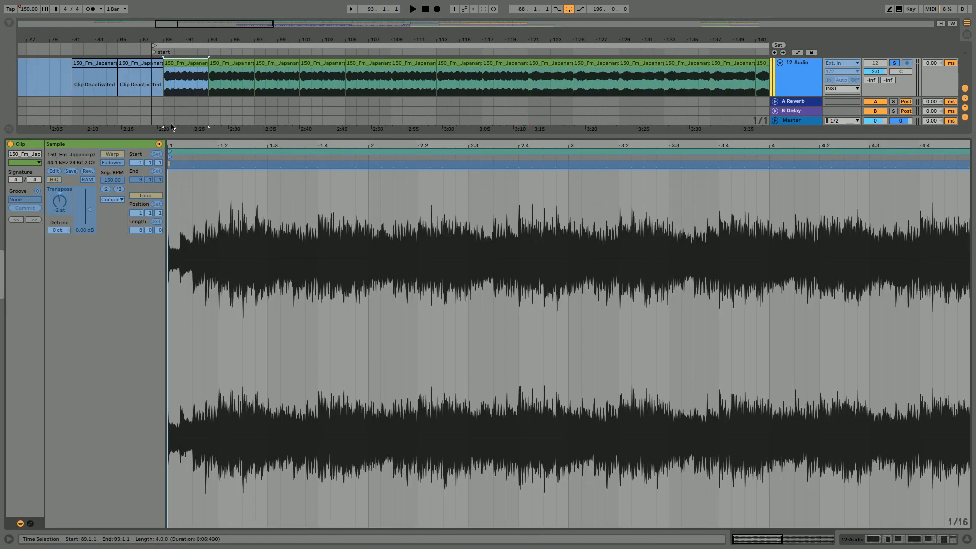
pyautogui.hotkey('ctrl', 'alt', 'l')
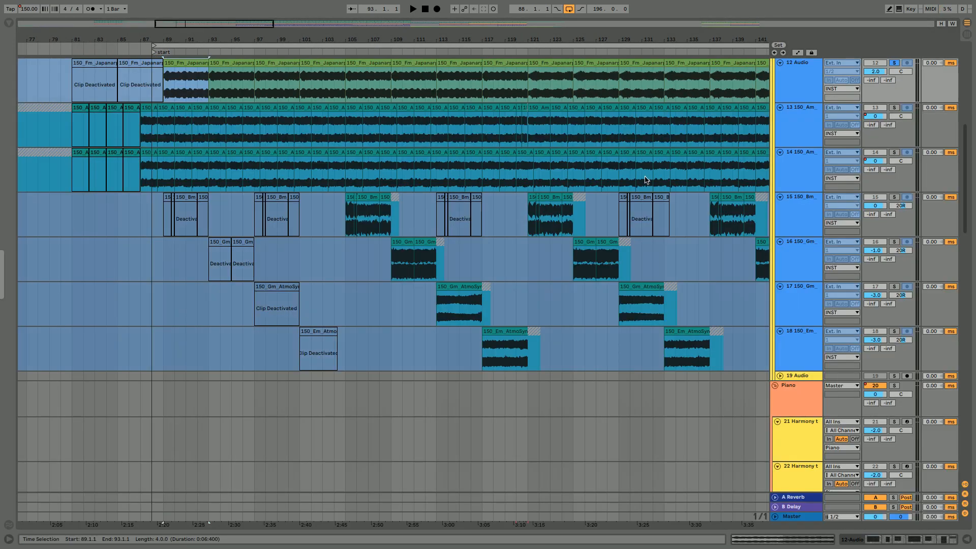
# Step: Examine the 12 Audio track's effect chain from end to end, then hide the device view
pyautogui.scroll(-3, 653, 177)
pyautogui.doubleClick(801, 83)
pyautogui.hscroll(10, 358, 506)
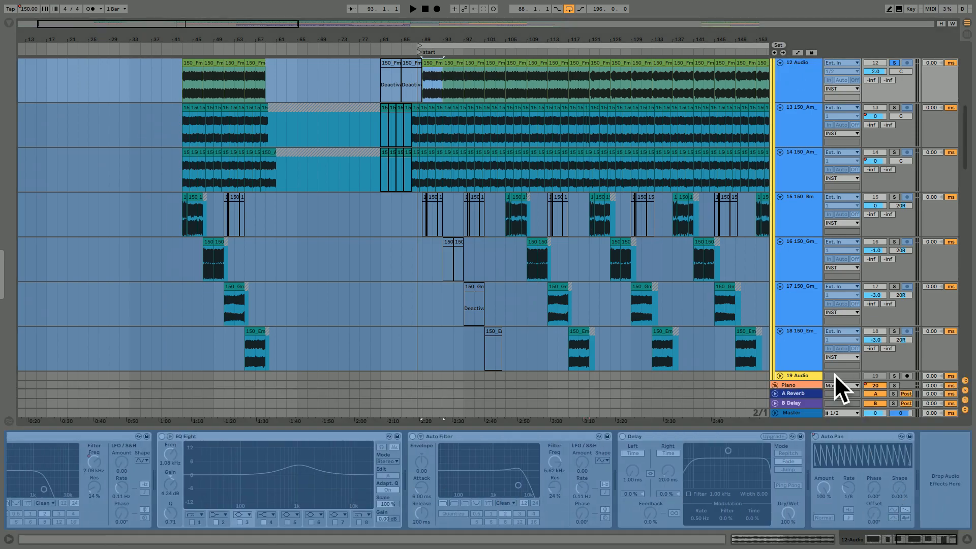
pyautogui.hscroll(-10, 421, 451)
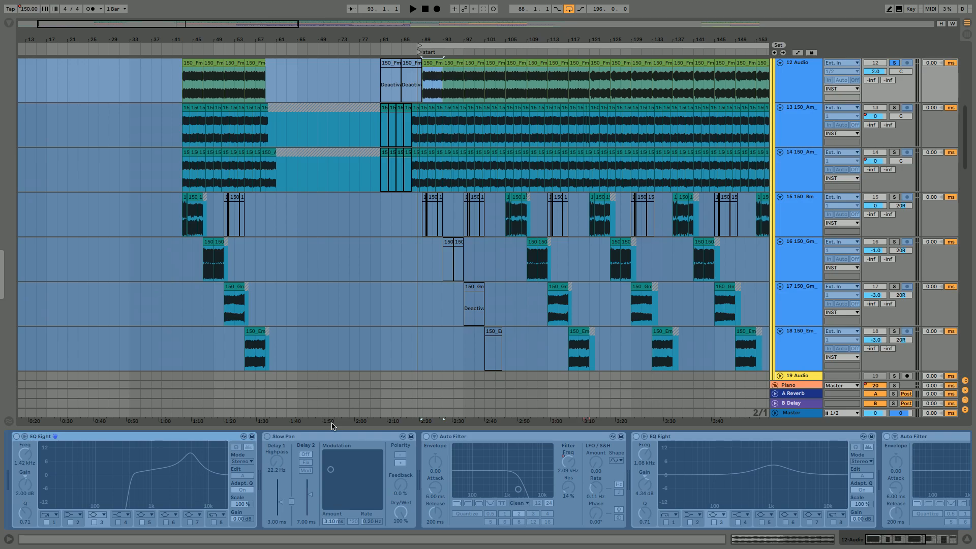
pyautogui.press('super+alt+l')
# Step: Play the soloed 12 Audio track from bar 89 while looking over the arrangement
pyautogui.scroll(-5, 386, 335)
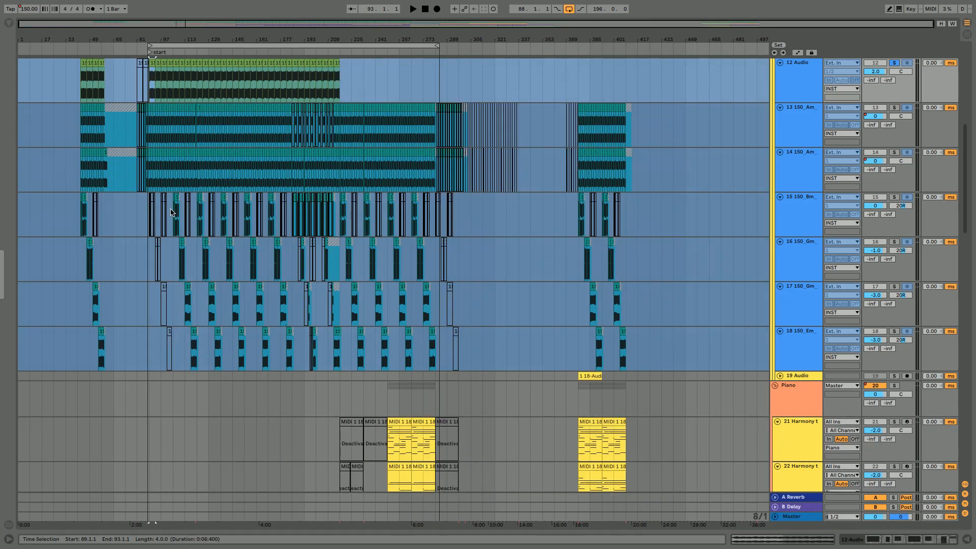
pyautogui.scroll(5, 173, 209)
pyautogui.click(97, 82)
pyautogui.scroll(3, 586, 92)
pyautogui.press('space')
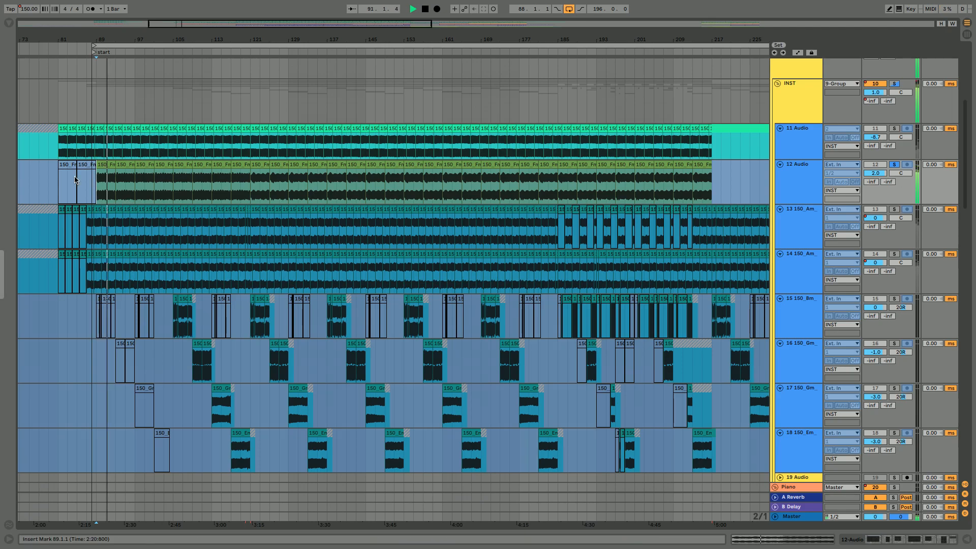
pyautogui.scroll(5, 77, 175)
pyautogui.scroll(-2, 172, 168)
pyautogui.scroll(-2, 232, 191)
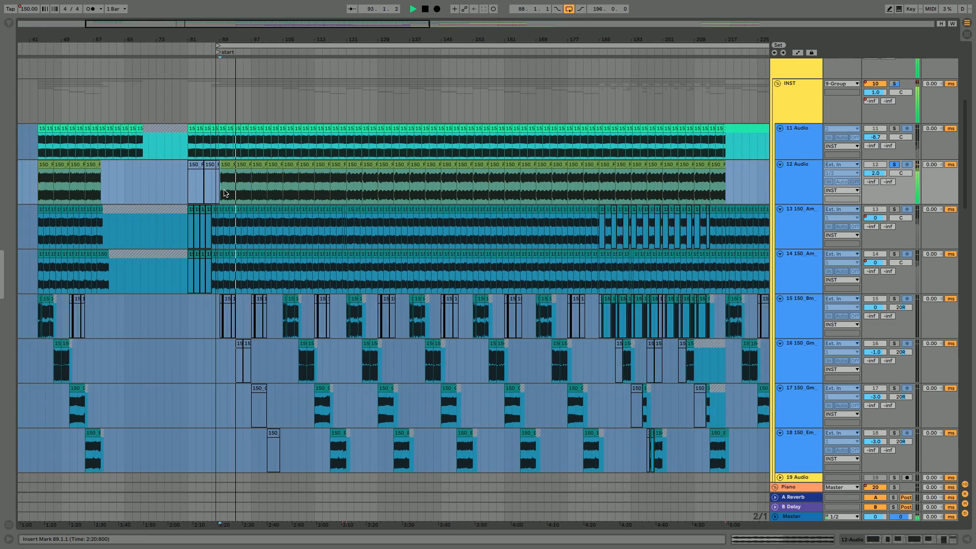
pyautogui.press('space')
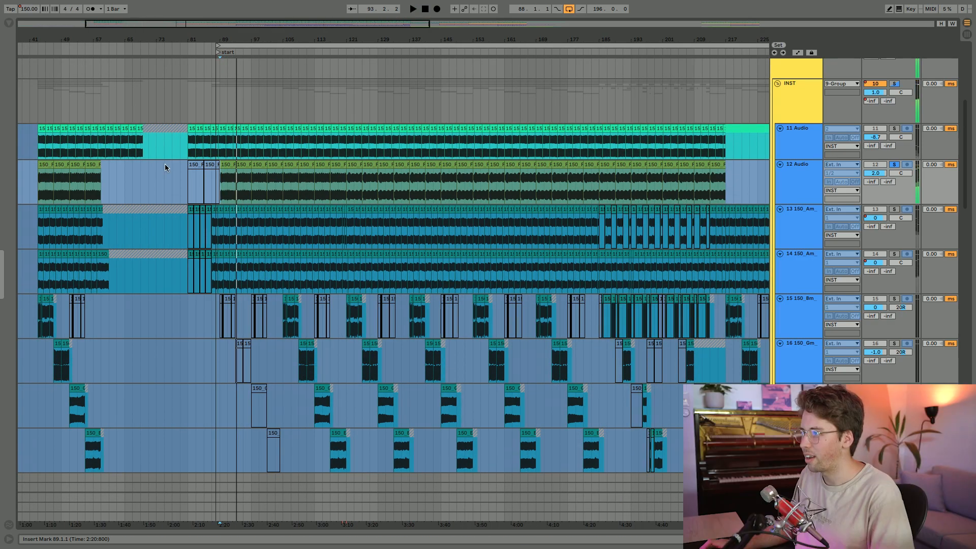
# Step: Solo the 13 150_Am track and display its effect chain
pyautogui.scroll(5, 157, 165)
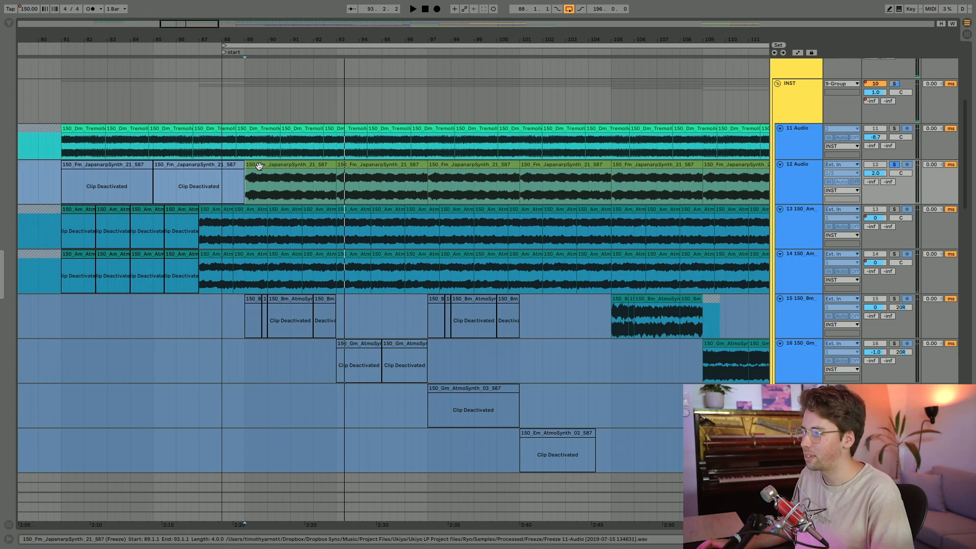
pyautogui.scroll(-2, 294, 231)
pyautogui.click(294, 230)
pyautogui.click(295, 209)
pyautogui.click(802, 230)
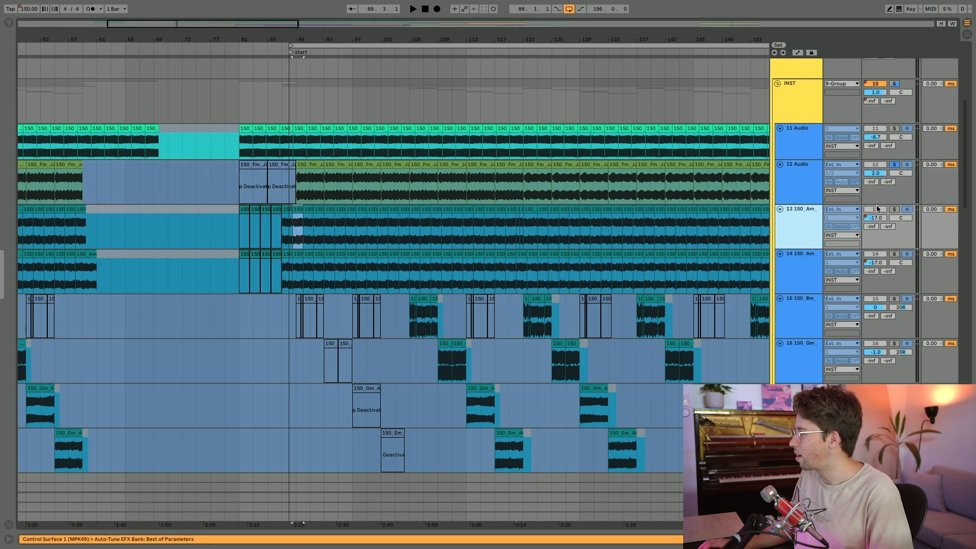
pyautogui.click(893, 210)
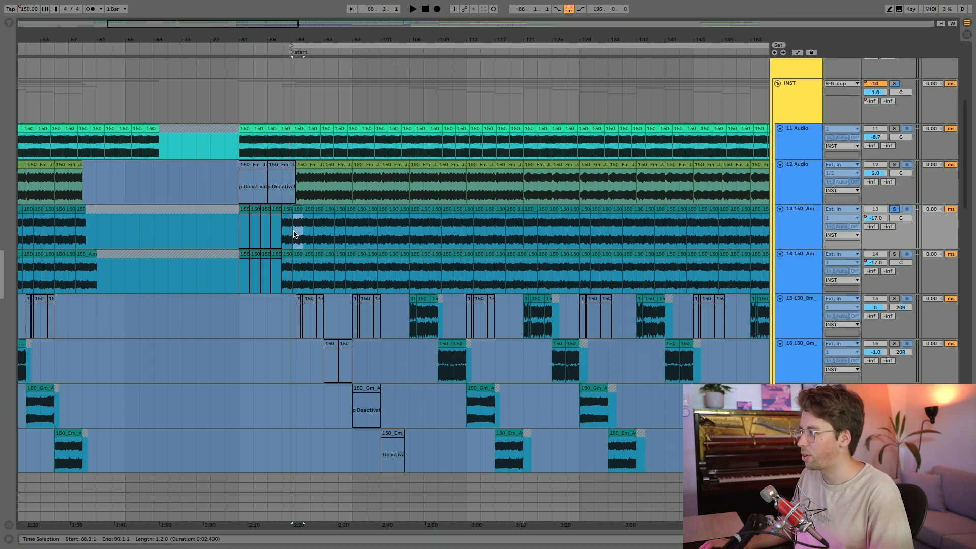
pyautogui.doubleClick(793, 227)
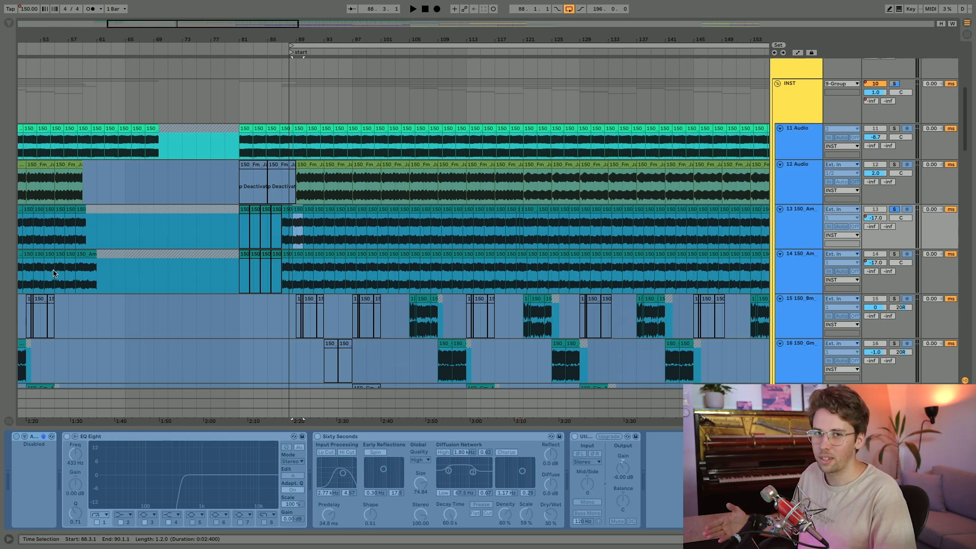
# Step: Play the soloed 13 150_Am track from bar 88
pyautogui.click(294, 228)
pyautogui.press('space')
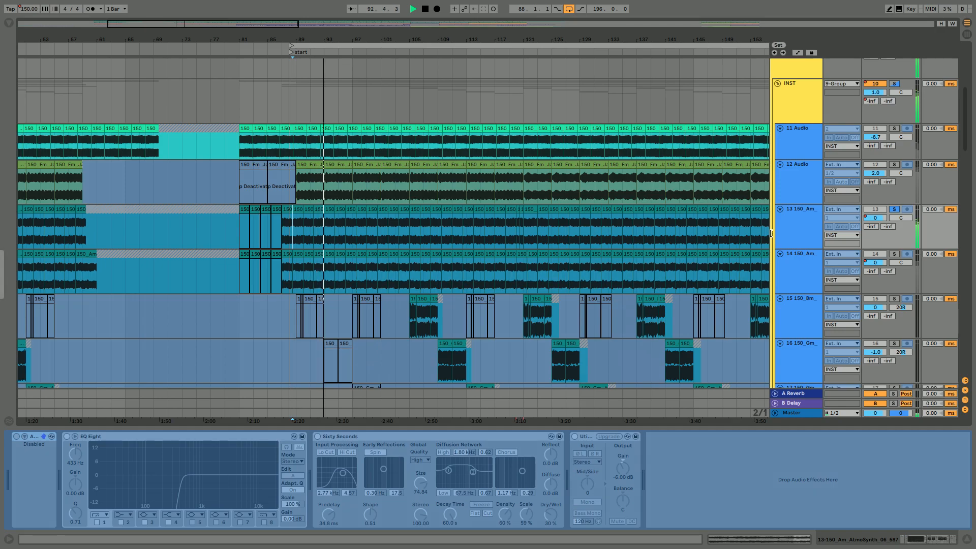
pyautogui.press('space')
# Step: Solo the 14 150_Am track and listen to it from bar 88
pyautogui.click(801, 229)
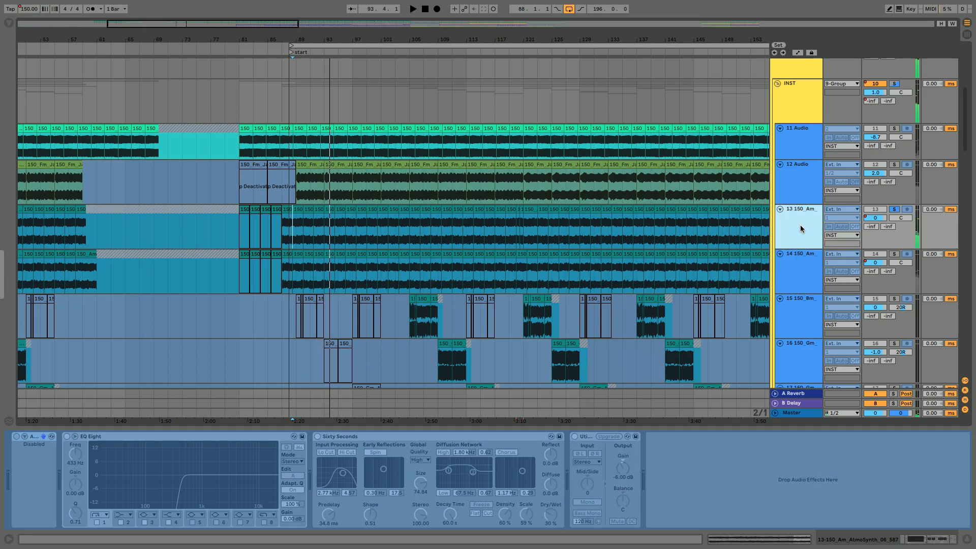
pyautogui.click(893, 254)
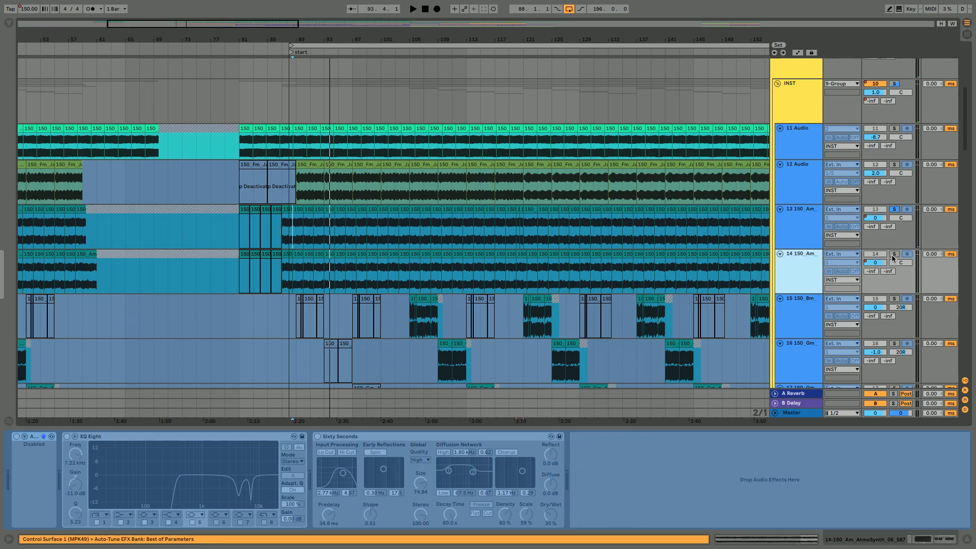
pyautogui.click(283, 275)
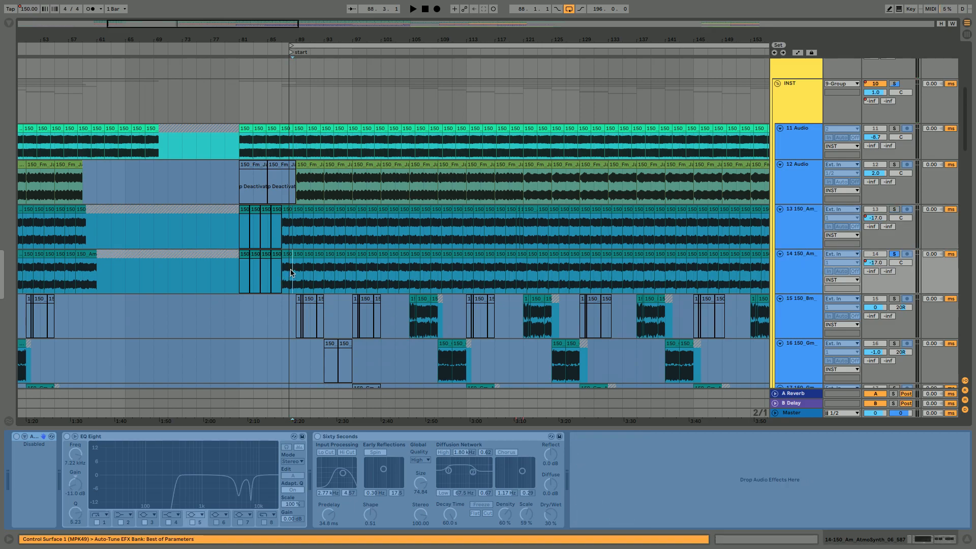
pyautogui.press('space')
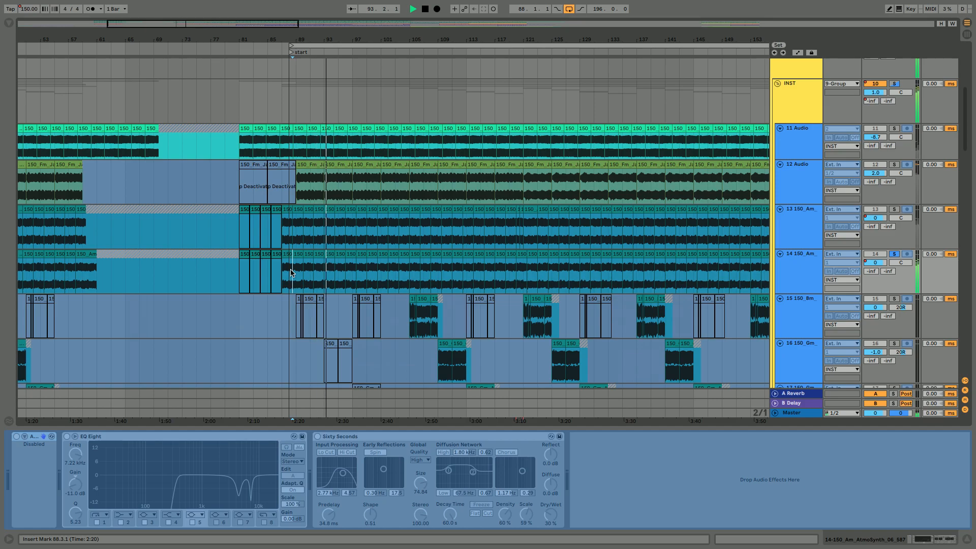
pyautogui.scroll(-2, 298, 273)
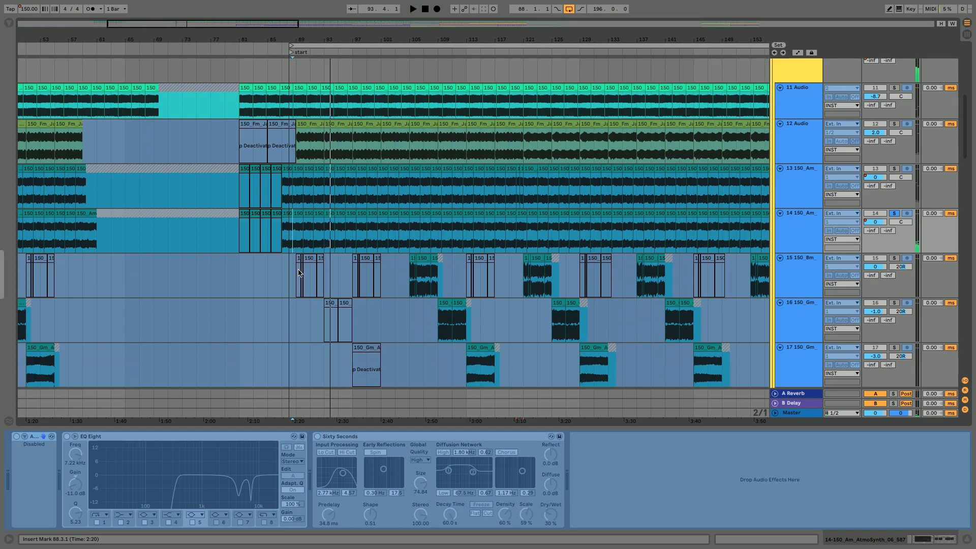
# Step: Place the insert marker at bar 105 on the 15 150_Bm track and display that track's effect chain
pyautogui.scroll(-1, 407, 261)
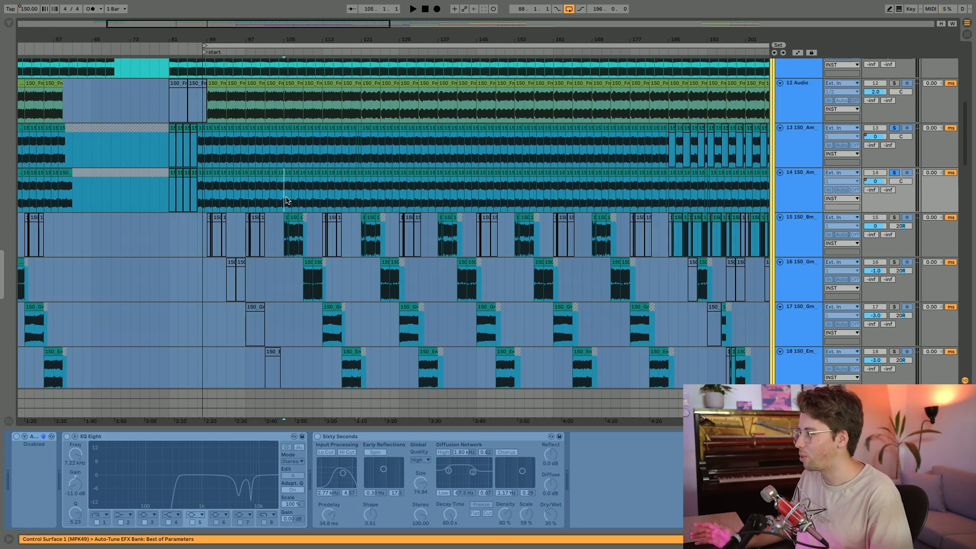
pyautogui.scroll(-2, 286, 200)
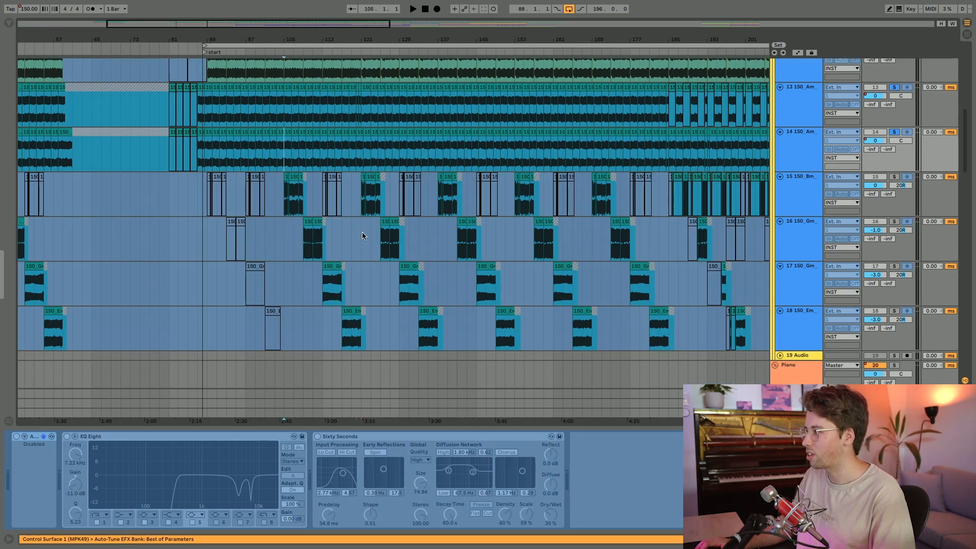
pyautogui.scroll(3, 274, 234)
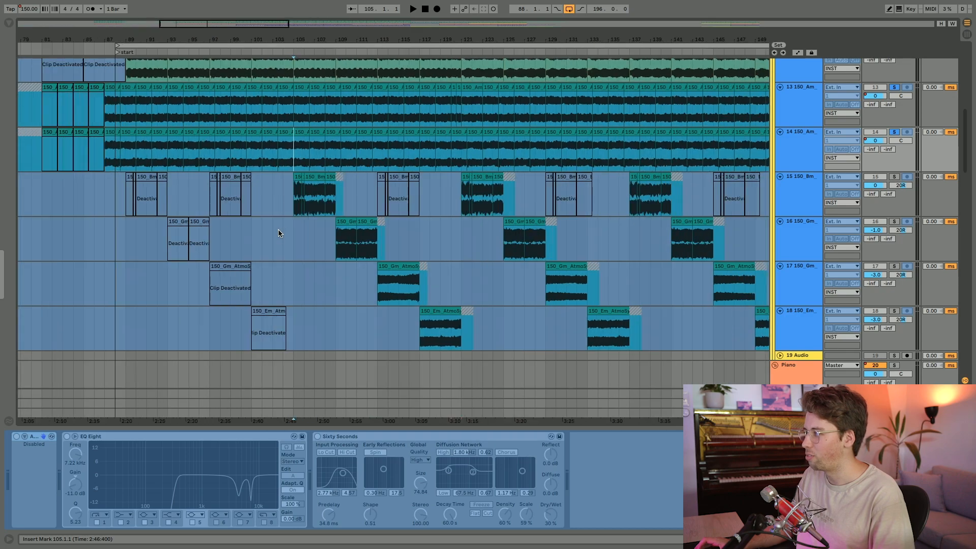
pyautogui.hscroll(2, 304, 217)
pyautogui.scroll(3, 250, 210)
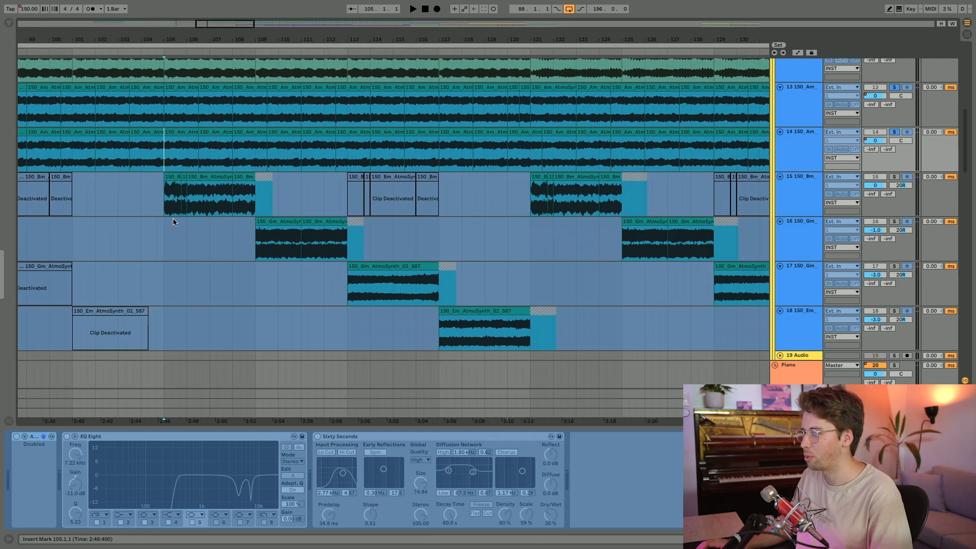
pyautogui.click(166, 203)
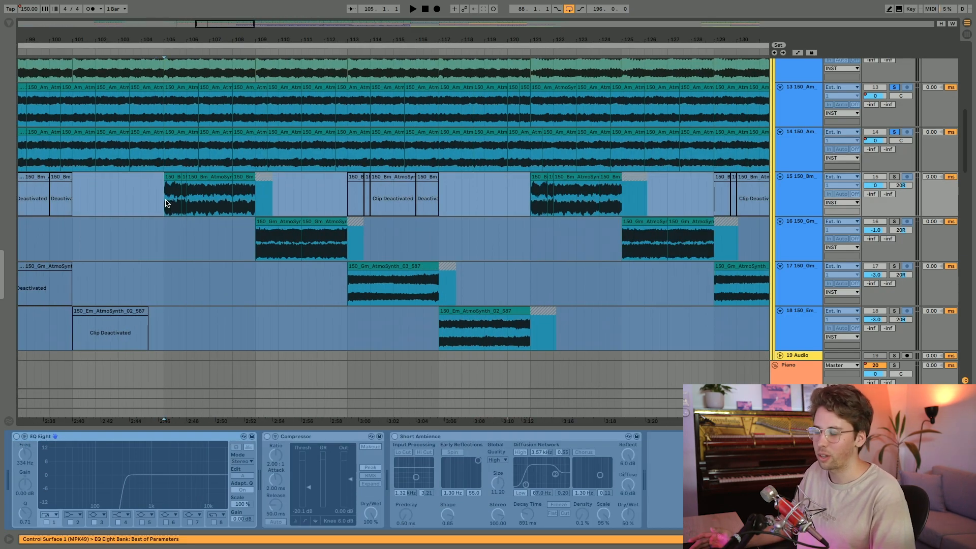
pyautogui.click(806, 192)
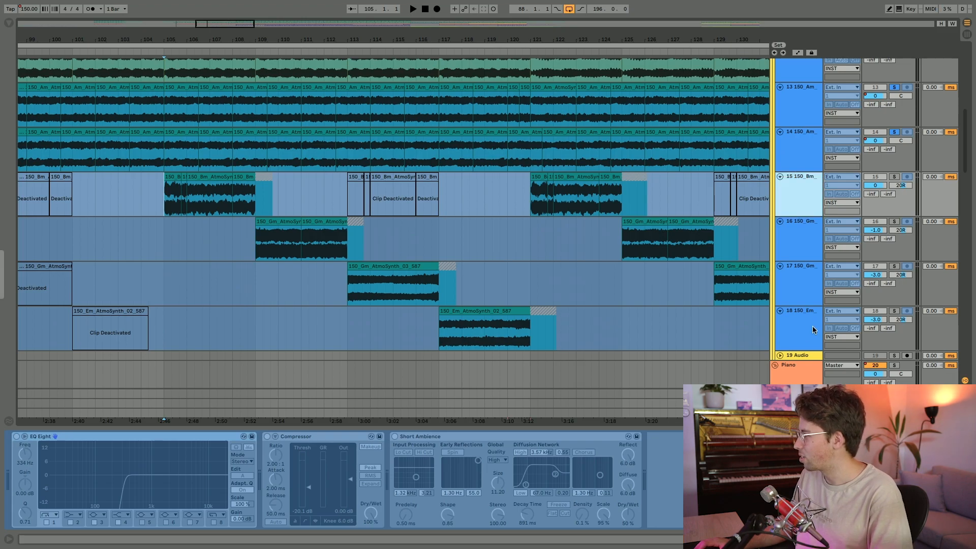
# Step: Solo tracks 15 150_Bm through 18 150_Em together and start playback from bar 105
pyautogui.keyDown('shift'); pyautogui.click(815, 329); pyautogui.keyUp('shift')
pyautogui.click(893, 311)
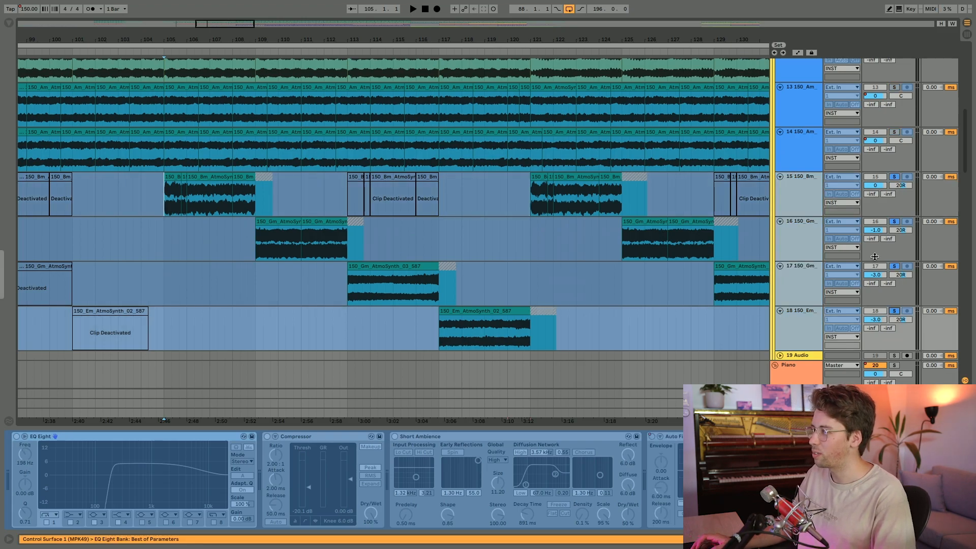
pyautogui.click(805, 187)
pyautogui.press('space')
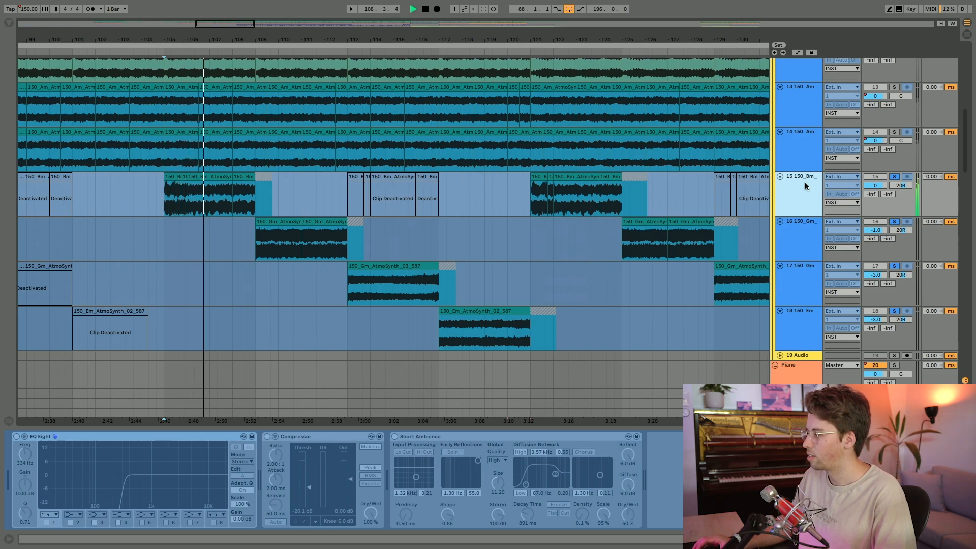
# Step: Display the effect chains of tracks 16 150_Gm, 17 150_Gm and 18 150_Em in turn during playback
pyautogui.click(800, 229)
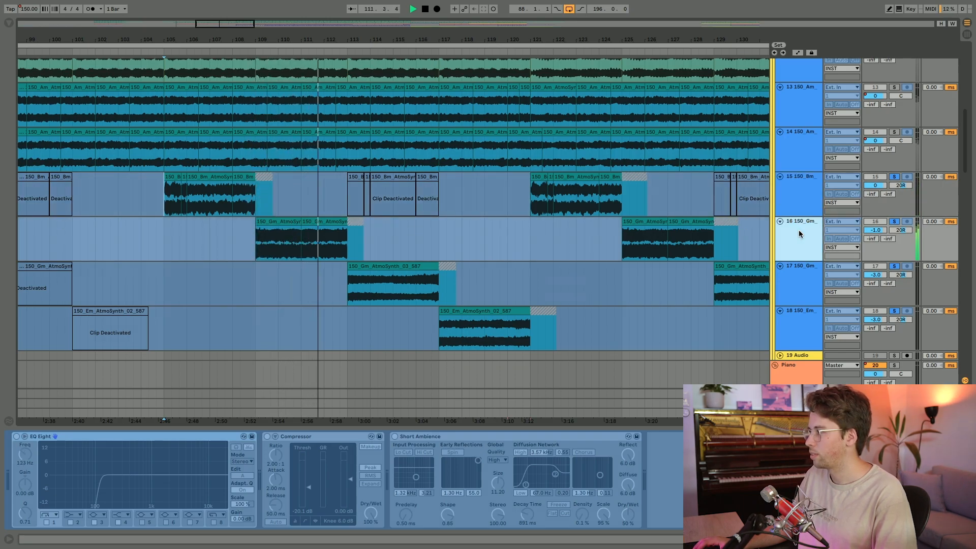
pyautogui.click(803, 295)
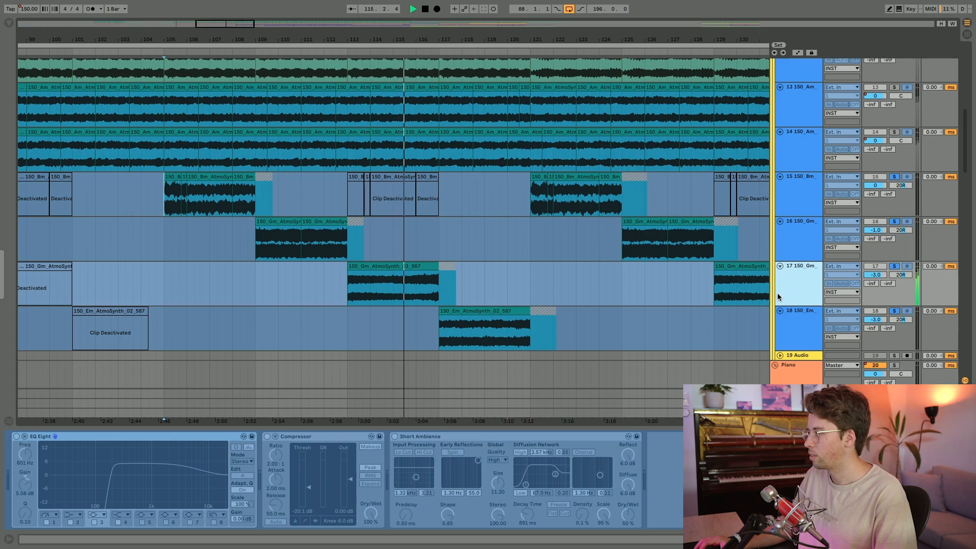
pyautogui.click(793, 325)
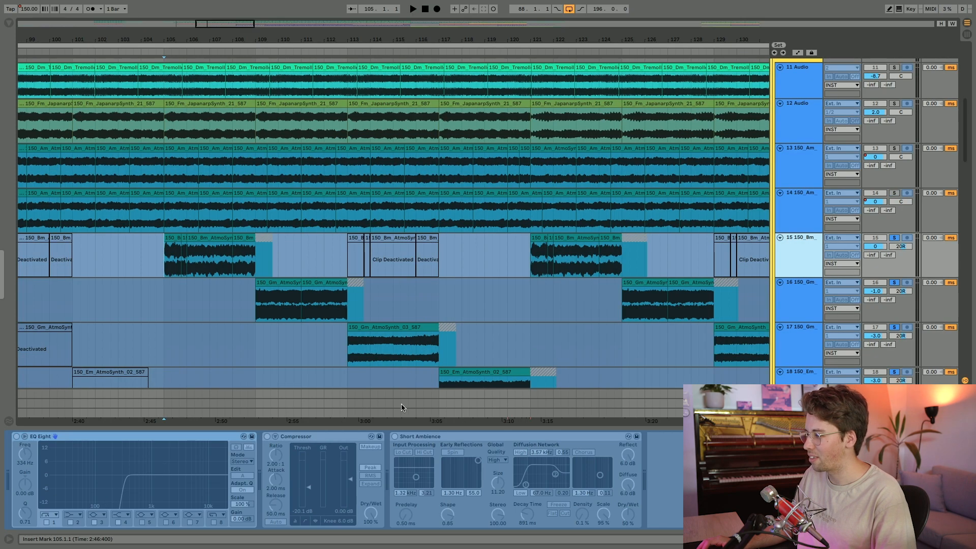
# Step: Collapse the device view to enlarge the arrangement and place the insert marker at bar 105 on the 14 150_Am track
pyautogui.moveTo(415, 428); pyautogui.dragTo(412, 483)
pyautogui.scroll(-2, 304, 333)
pyautogui.scroll(4, 304, 316)
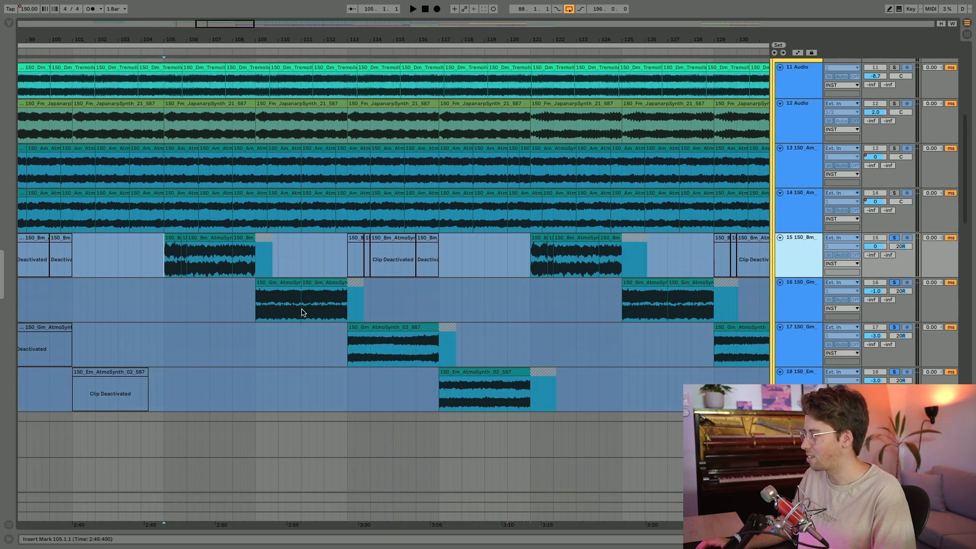
pyautogui.click(157, 280)
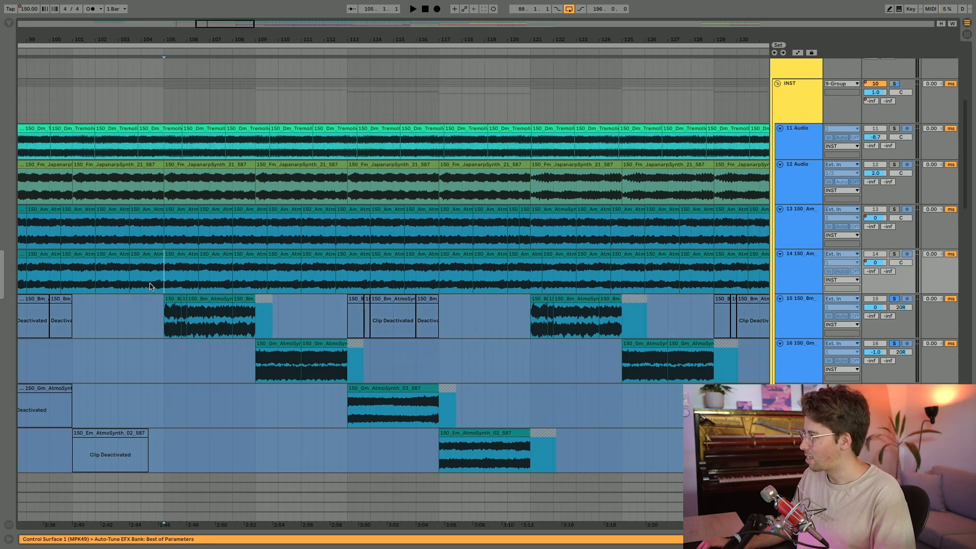
# Step: Solo tracks 13 150_Am and 14 150_Am alongside tracks 15 to 18 and listen from bar 105
pyautogui.click(796, 276)
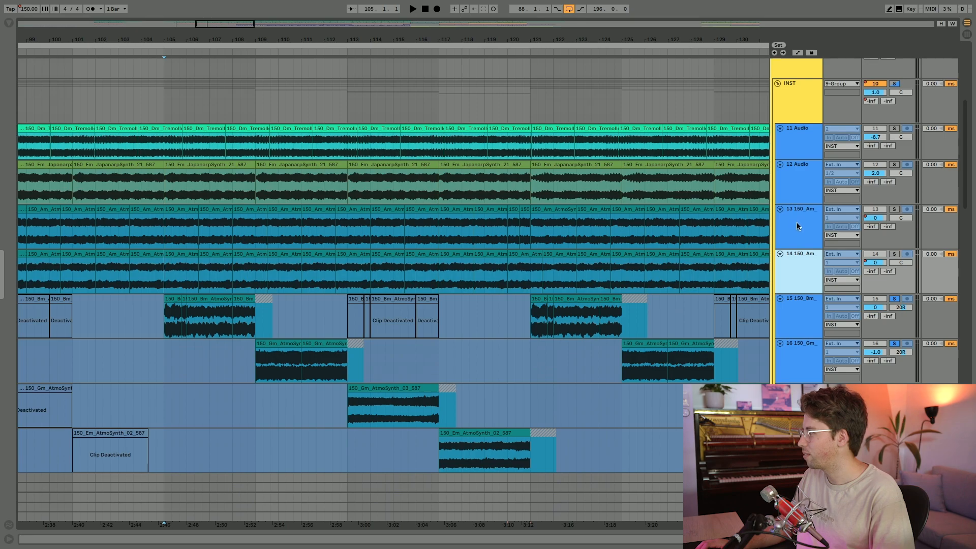
pyautogui.keyDown('shift'); pyautogui.click(812, 234); pyautogui.keyUp('shift')
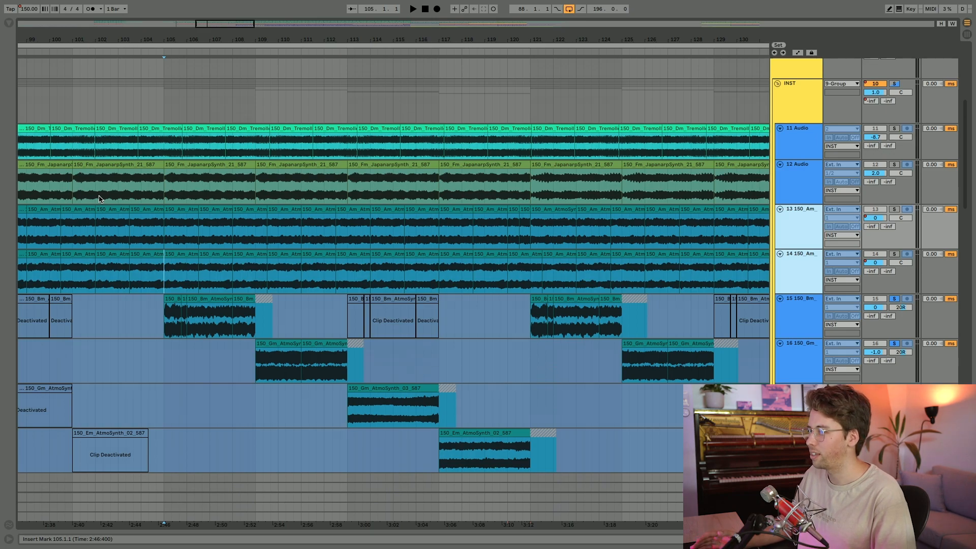
pyautogui.press('space')
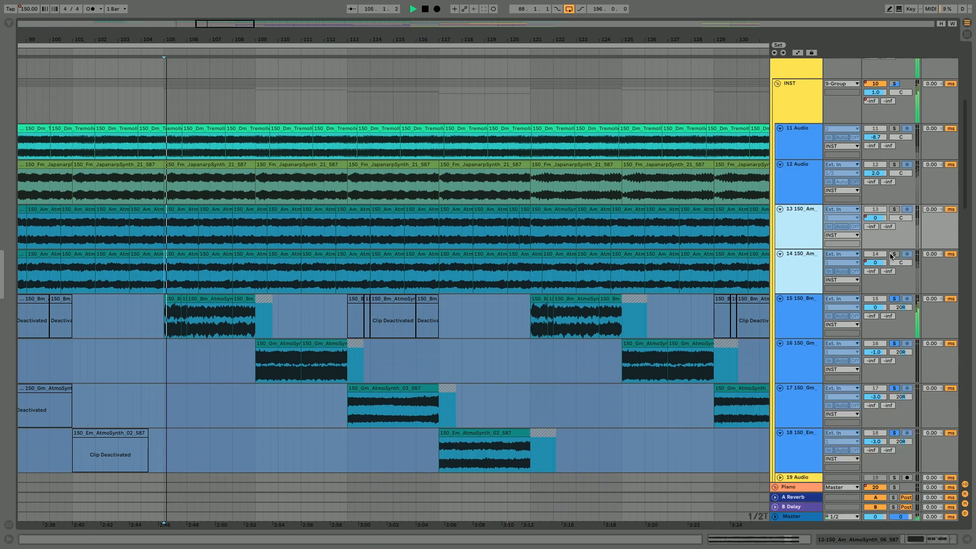
pyautogui.click(894, 254)
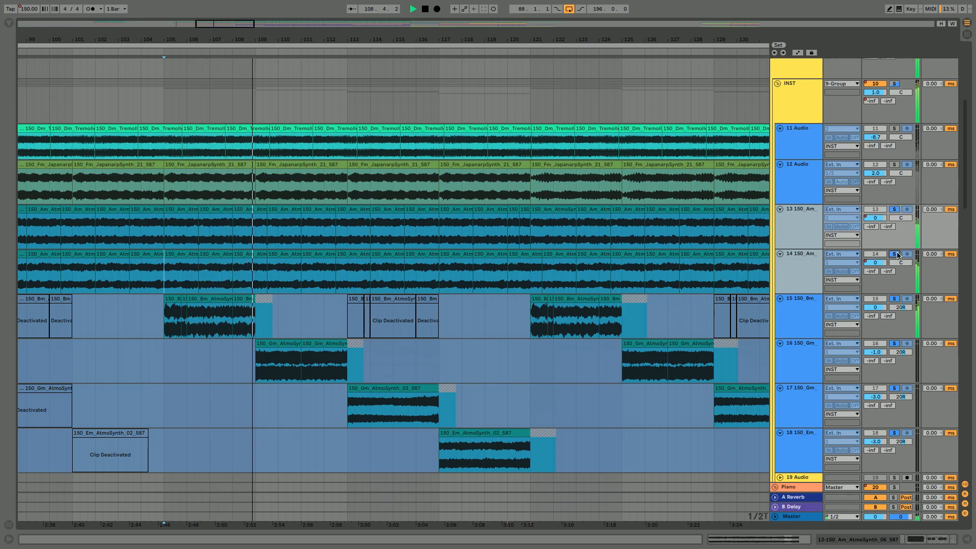
pyautogui.click(897, 255)
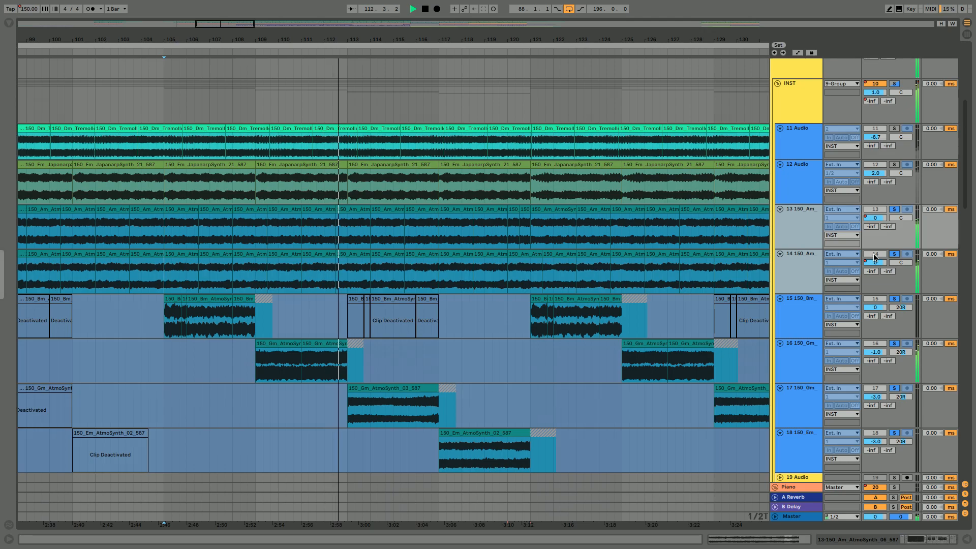
pyautogui.scroll(-3, 417, 246)
pyautogui.press('space')
pyautogui.scroll(2, 420, 247)
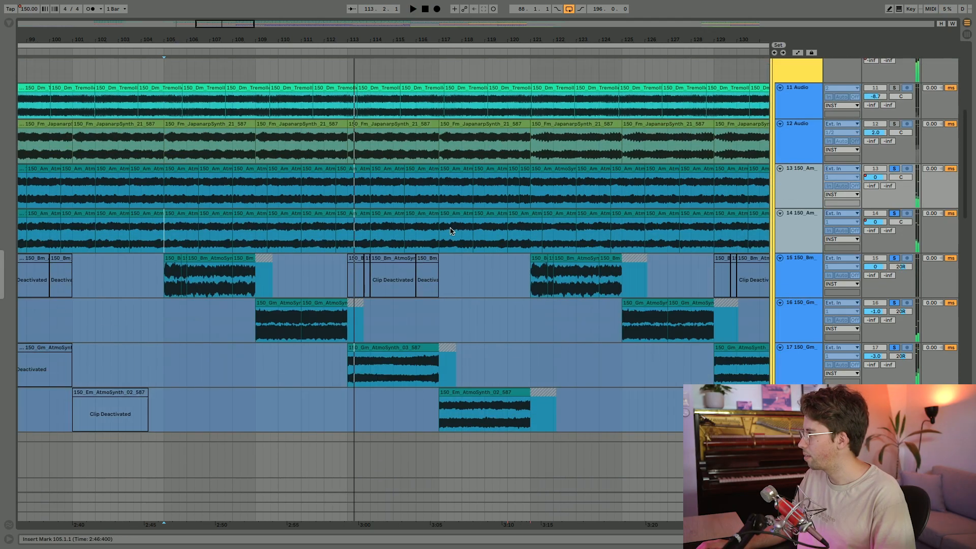
# Step: Display the INST group's effect chain and place the insert marker at bar 121 on that group
pyautogui.scroll(-6, 417, 214)
pyautogui.hscroll(5, 414, 223)
pyautogui.scroll(5, 406, 226)
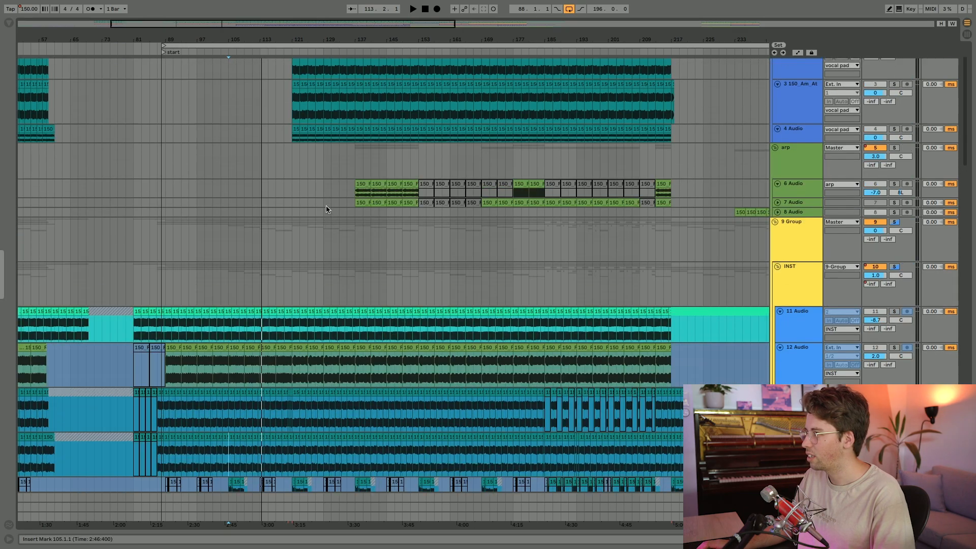
pyautogui.scroll(-4, 327, 209)
pyautogui.scroll(4, 305, 197)
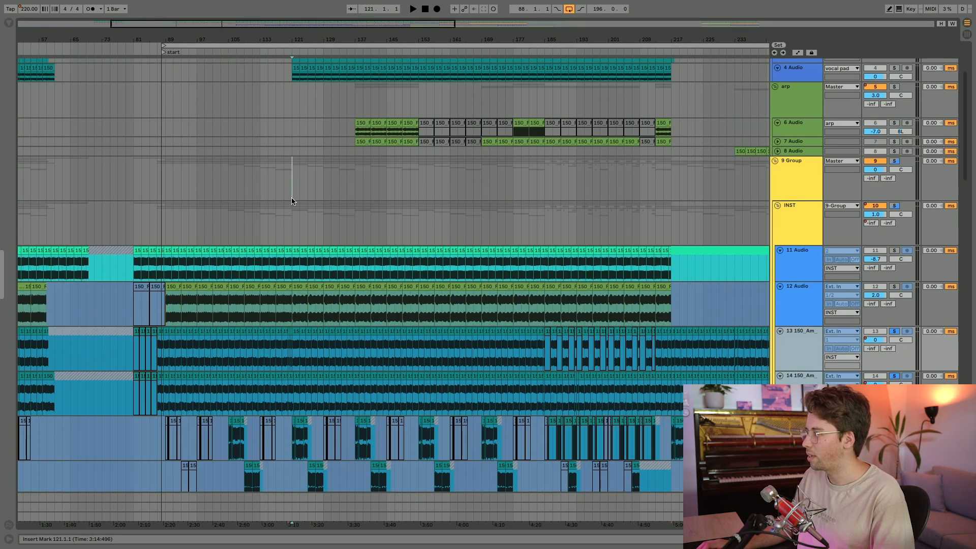
pyautogui.click(799, 220)
pyautogui.hscroll(-15, 493, 463)
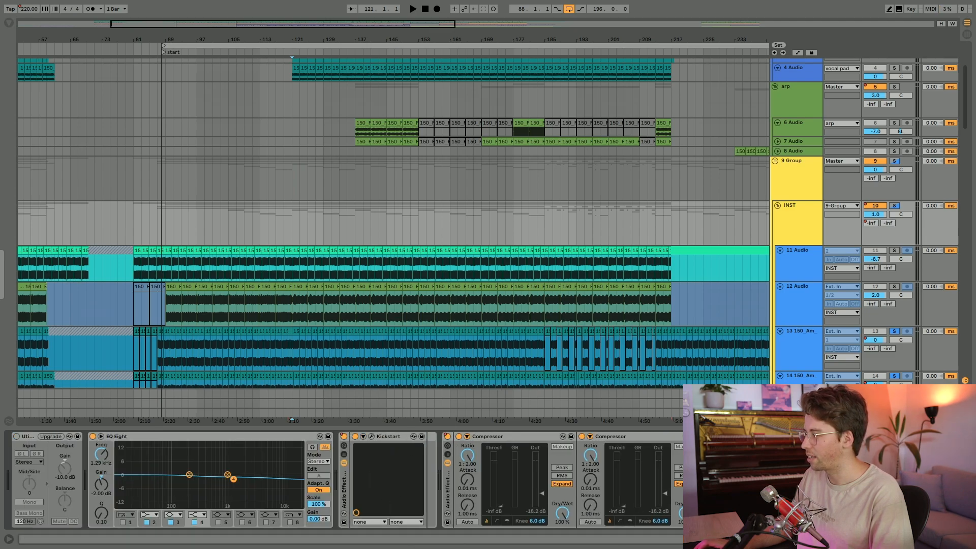
pyautogui.hscroll(3, 570, 464)
pyautogui.click(291, 219)
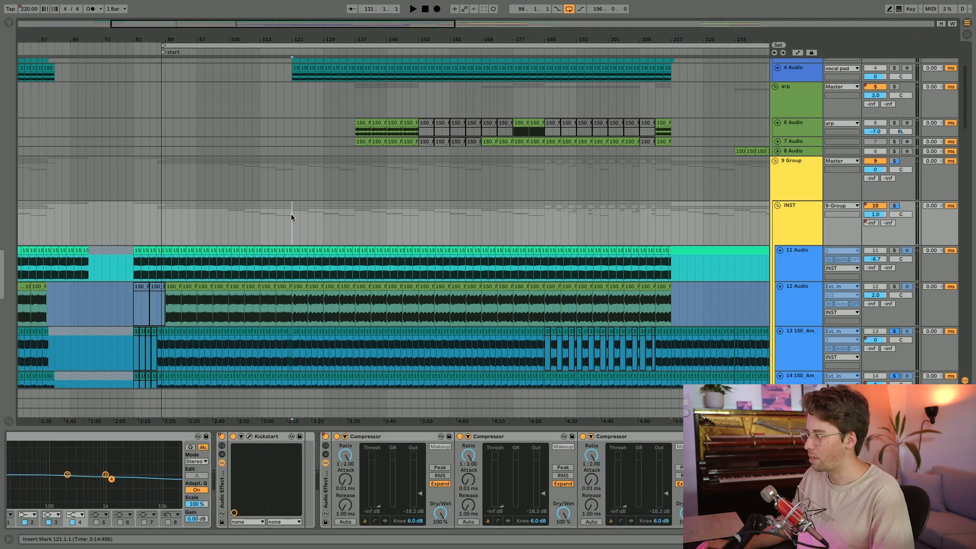
# Step: Solo the taller sidechain syn track with the Analog instrument and listen to it from bar 121
pyautogui.scroll(-10, 289, 236)
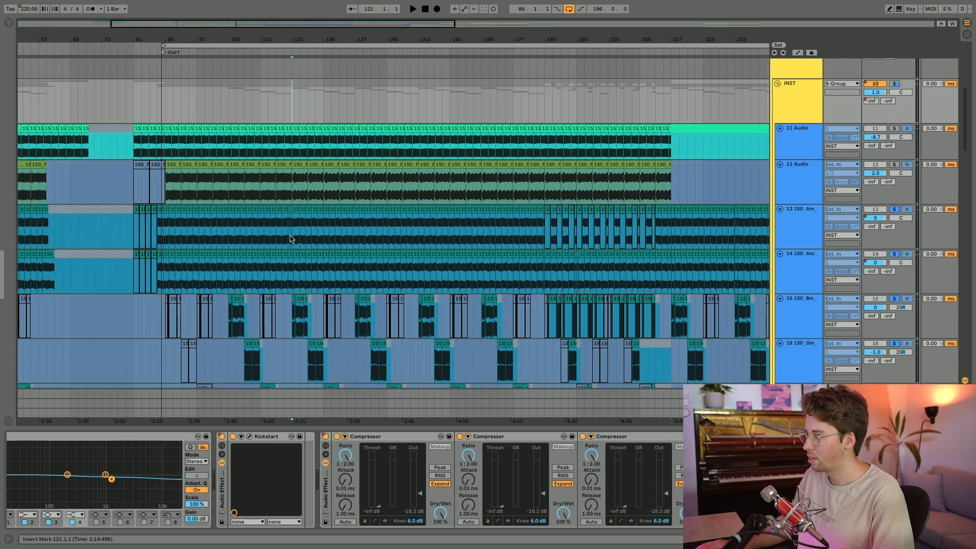
pyautogui.scroll(-10, 289, 239)
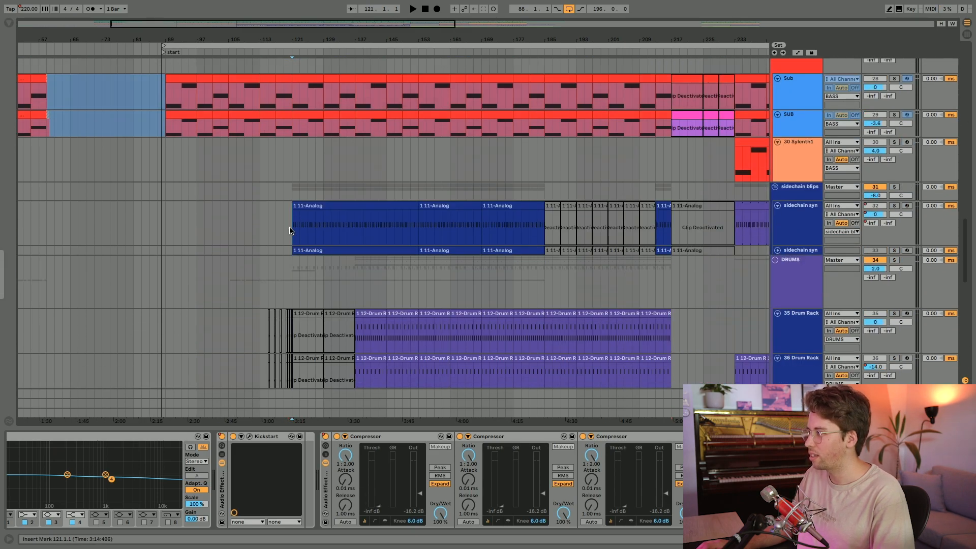
pyautogui.click(834, 240)
pyautogui.click(813, 224)
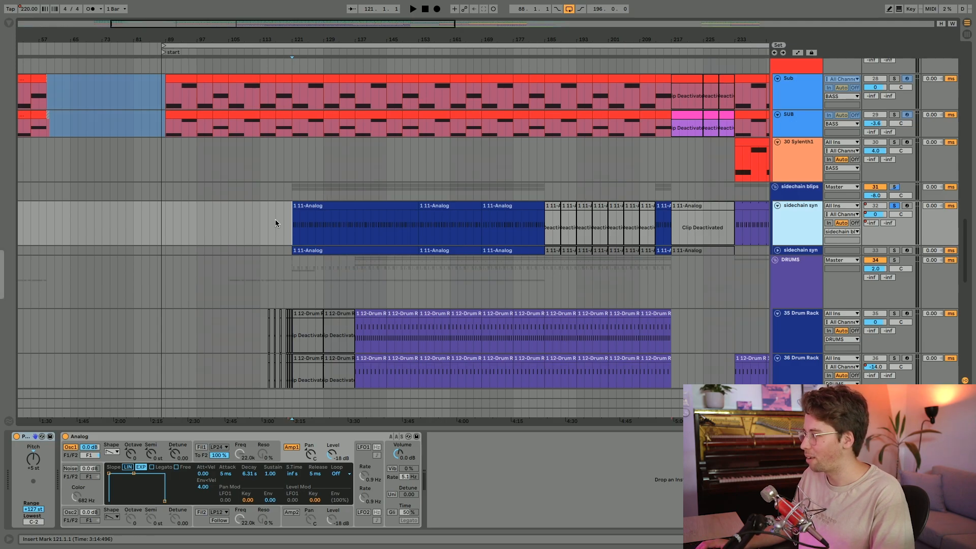
pyautogui.click(286, 239)
pyautogui.press('space')
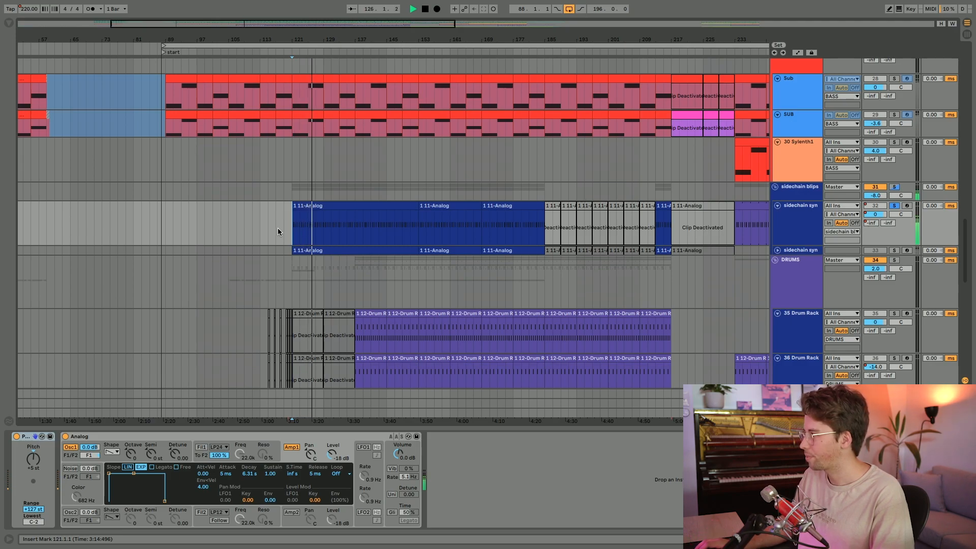
pyautogui.press('space')
# Step: Return to the INST group's effect chain and expand the sidechain settings of its first Compressor
pyautogui.scroll(10, 440, 166)
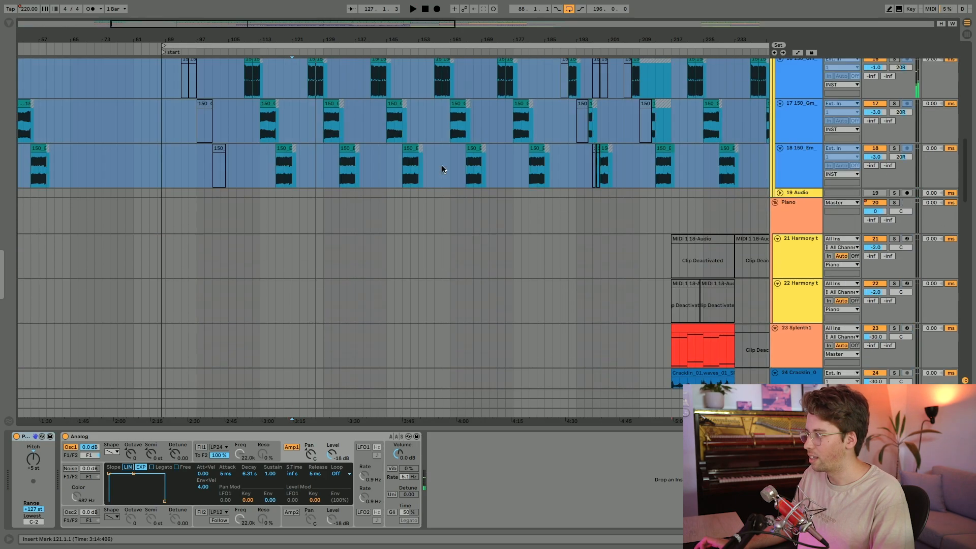
pyautogui.scroll(10, 441, 166)
pyautogui.click(797, 200)
pyautogui.click(801, 243)
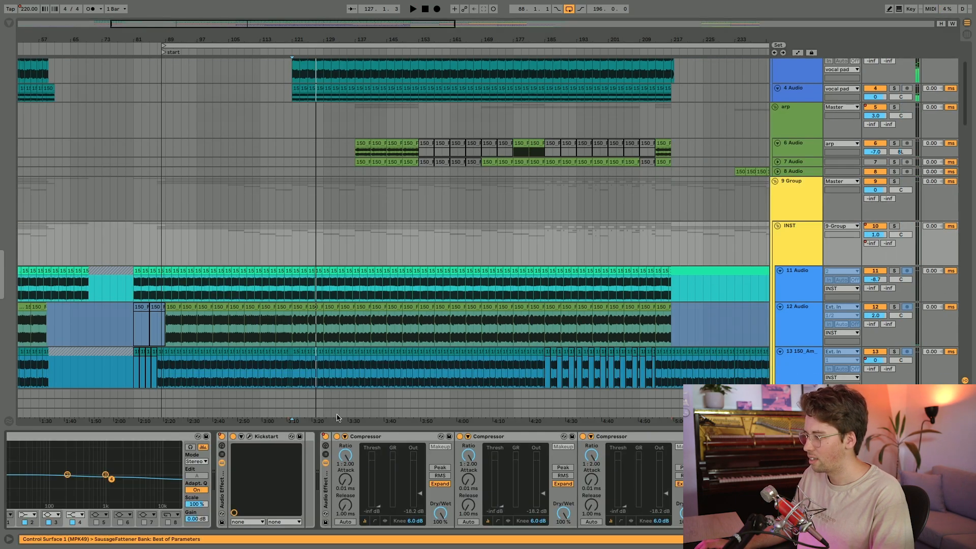
pyautogui.click(346, 437)
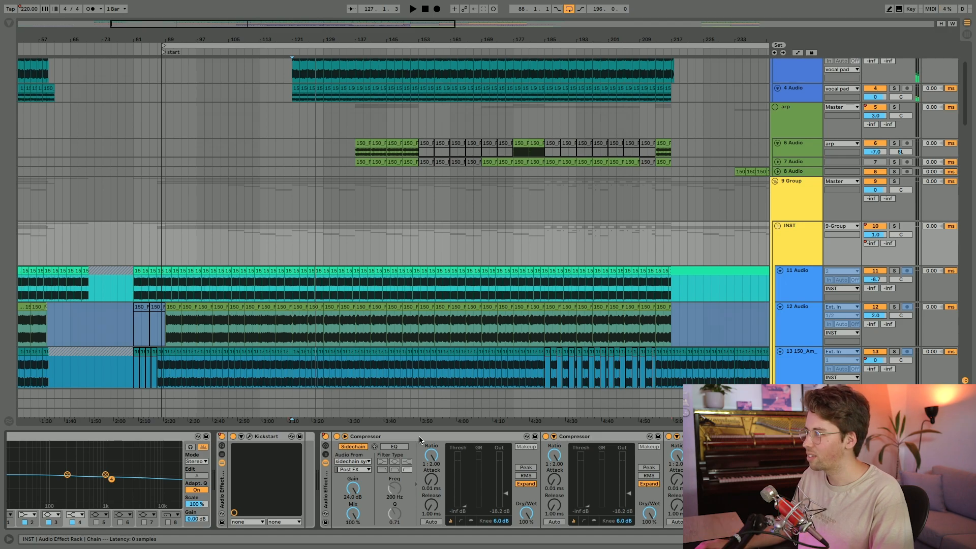
# Step: Solo the 9 Group track, play it from bar 121 and display its device chain
pyautogui.press('space')
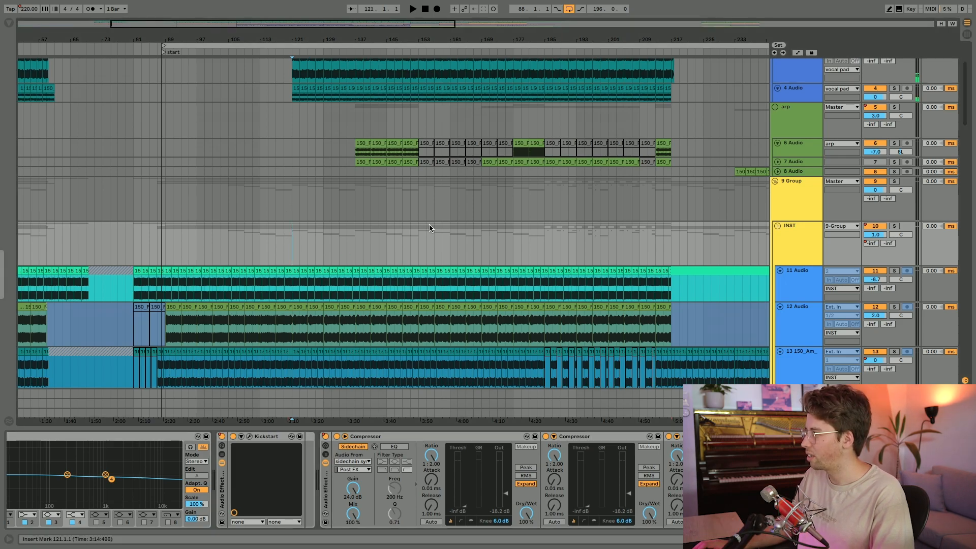
pyautogui.press('space')
pyautogui.click(895, 181)
pyautogui.click(804, 215)
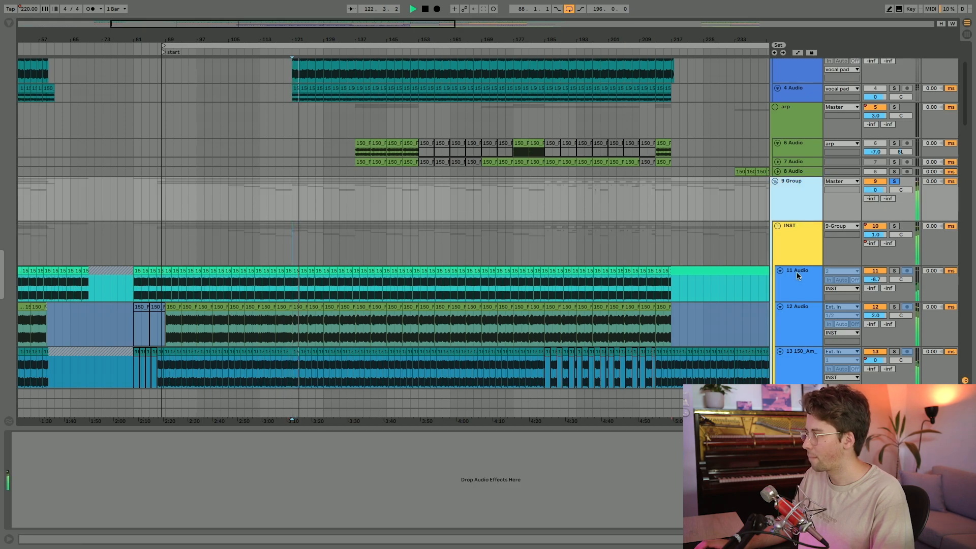
# Step: Examine the INST group's effect chain during playback, from the Compressors through SausageFattener and the reverb to Turnado
pyautogui.click(800, 230)
pyautogui.scroll(-4, 534, 349)
pyautogui.scroll(-3, 534, 349)
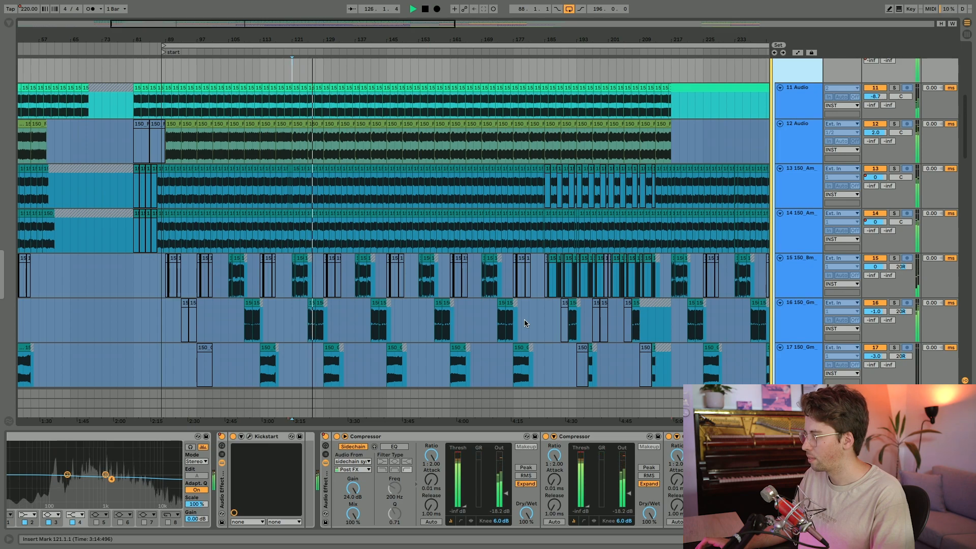
pyautogui.hscroll(3, 457, 506)
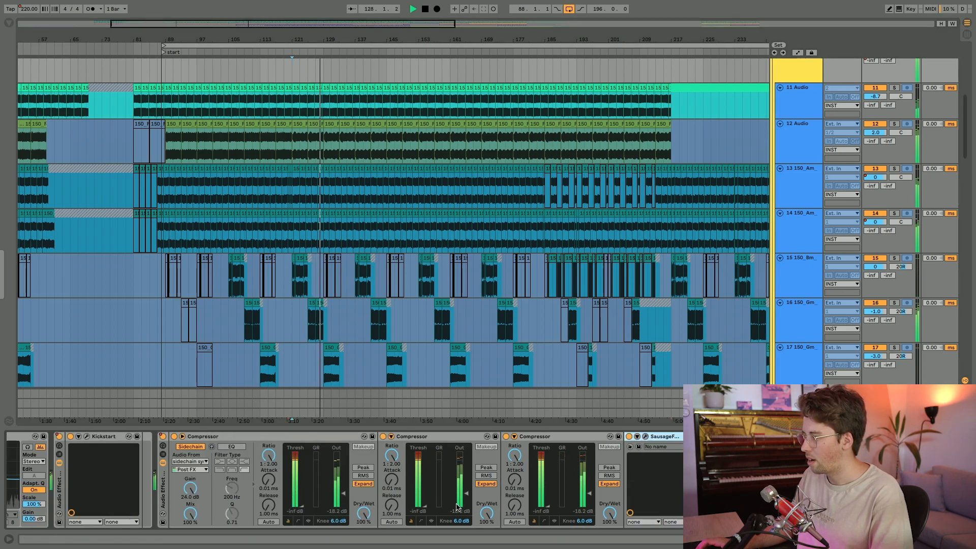
pyautogui.hscroll(4, 457, 506)
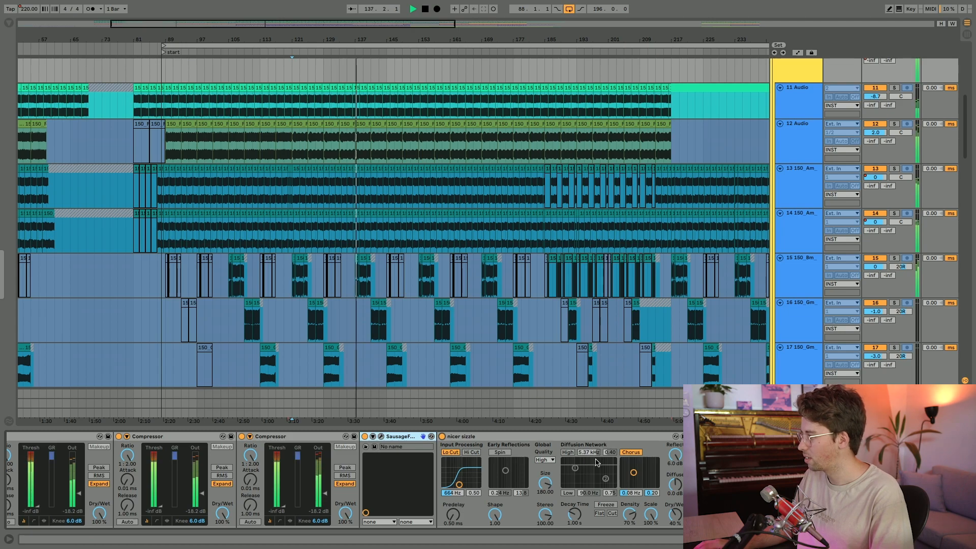
pyautogui.scroll(-10, 597, 462)
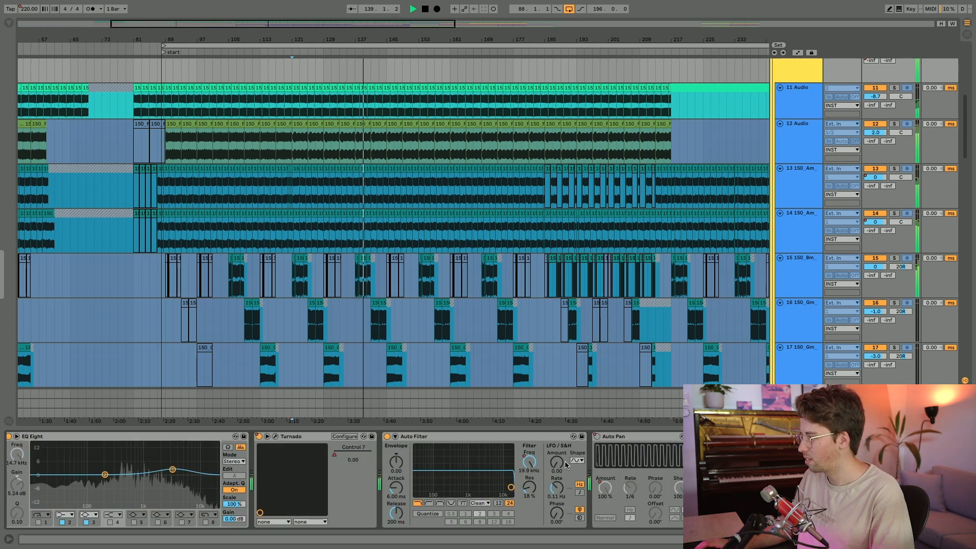
# Step: Open the Turnado plug-in window on the INST group, inspect its effect slots and close it
pyautogui.click(274, 437)
pyautogui.moveTo(408, 53); pyautogui.dragTo(294, 101)
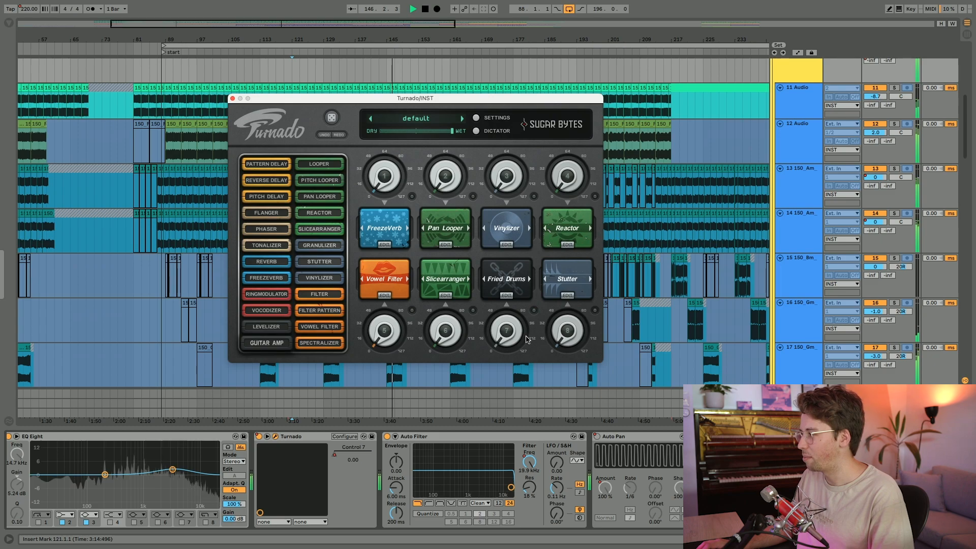
pyautogui.click(232, 98)
# Step: Stop playback and examine the INST group's Auto Filter, Auto Pan and FF Pro-DS devices
pyautogui.scroll(-5, 214, 185)
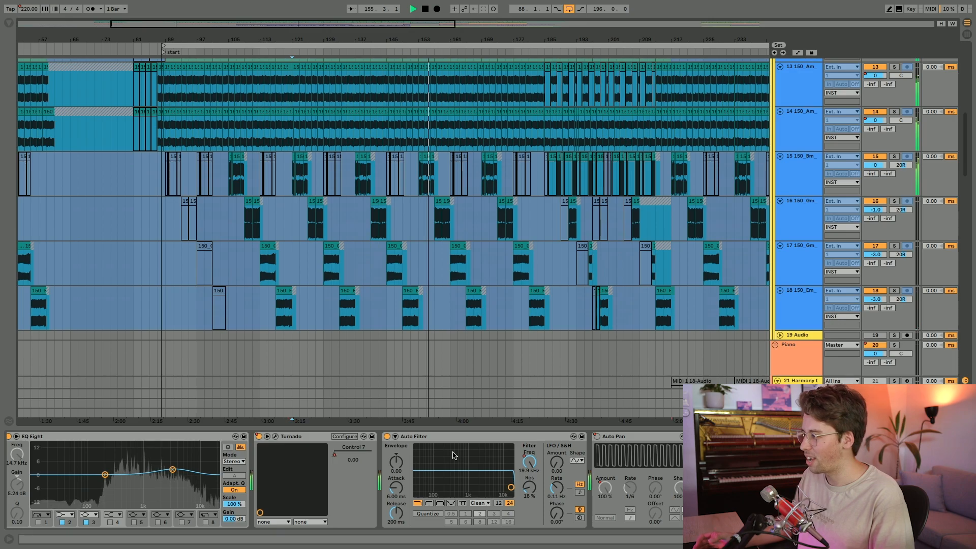
pyautogui.press('space')
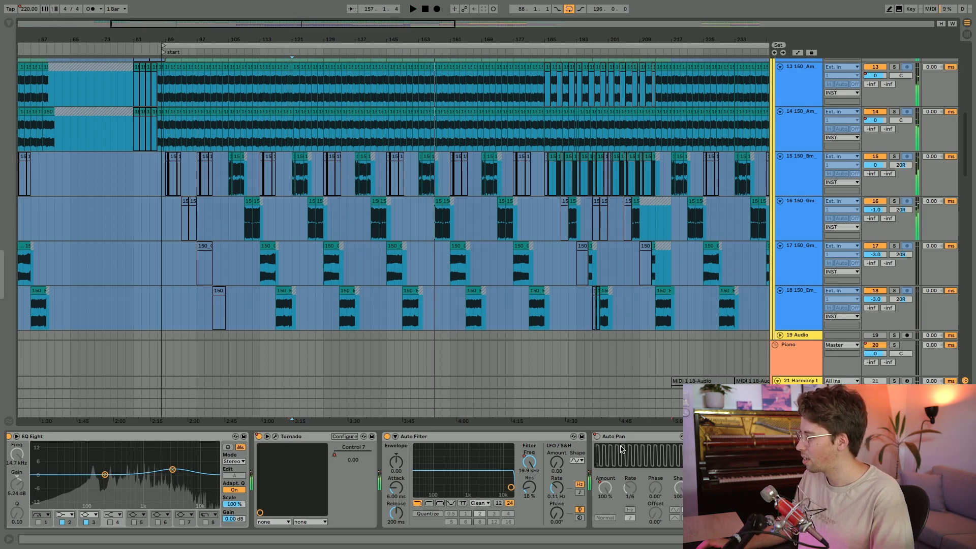
pyautogui.hscroll(5, 612, 458)
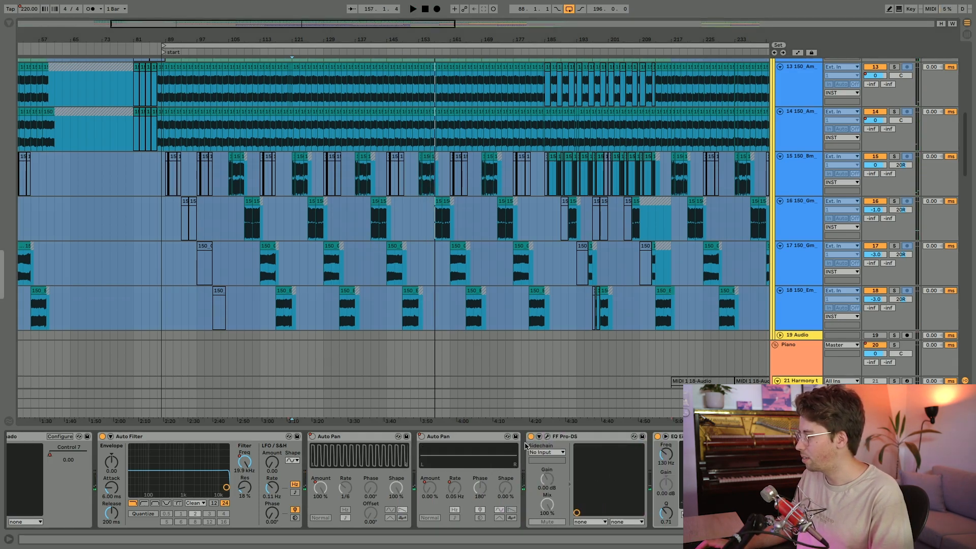
pyautogui.hscroll(1, 515, 477)
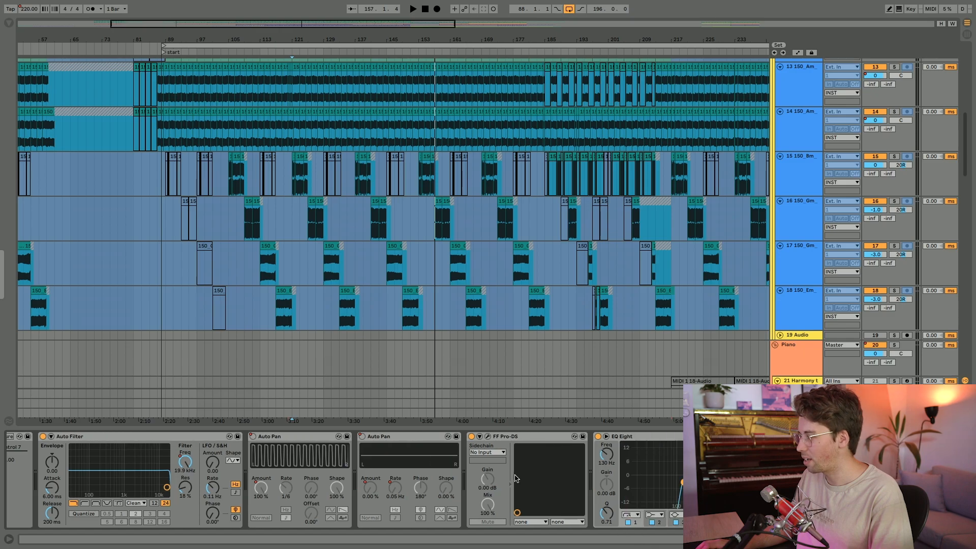
# Step: Open the FF Pro-DS plug-in window on the INST group, play from bar 121 to inspect it, and close the window
pyautogui.click(487, 436)
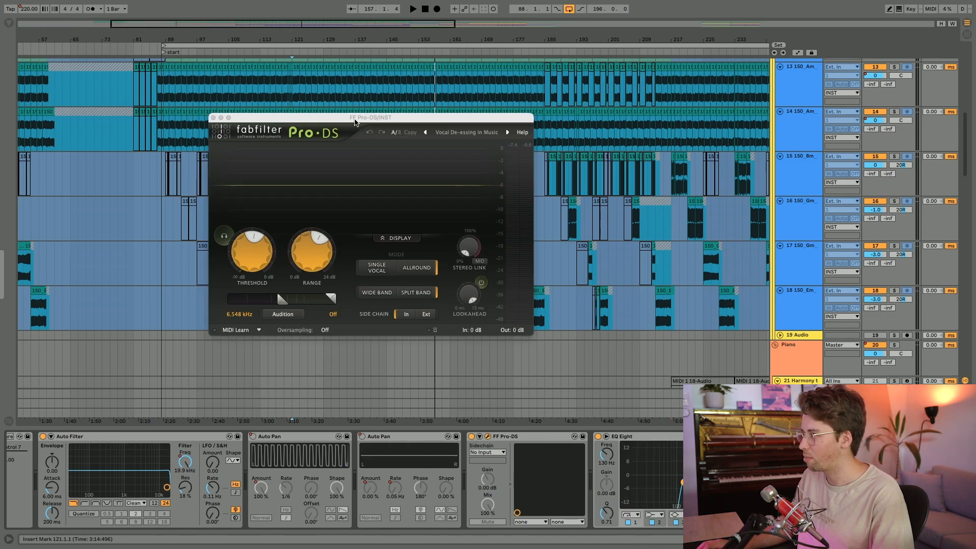
pyautogui.click(288, 102)
pyautogui.press('space')
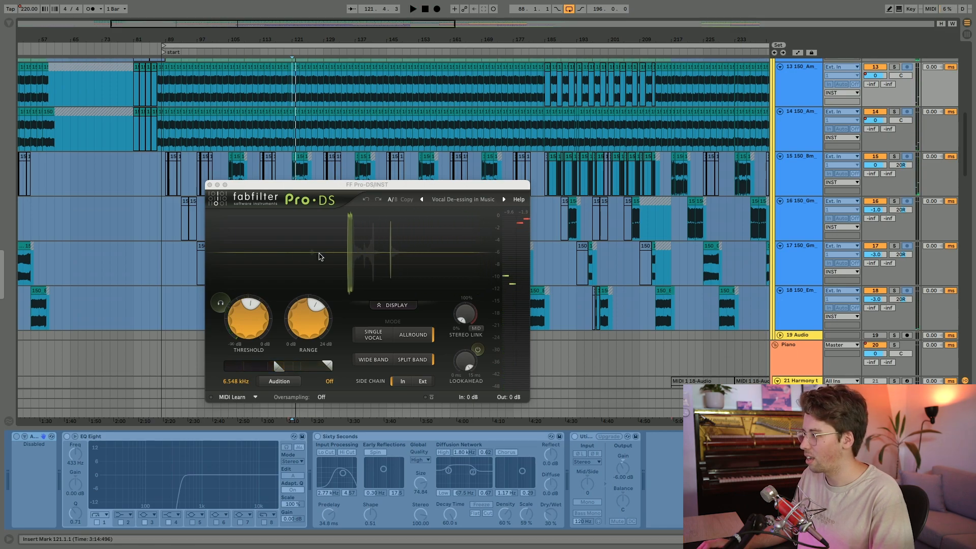
pyautogui.click(209, 185)
# Step: Hide the device view and fold the INST group's tracks
pyautogui.press('alt+super+l')
pyautogui.scroll(7, 441, 399)
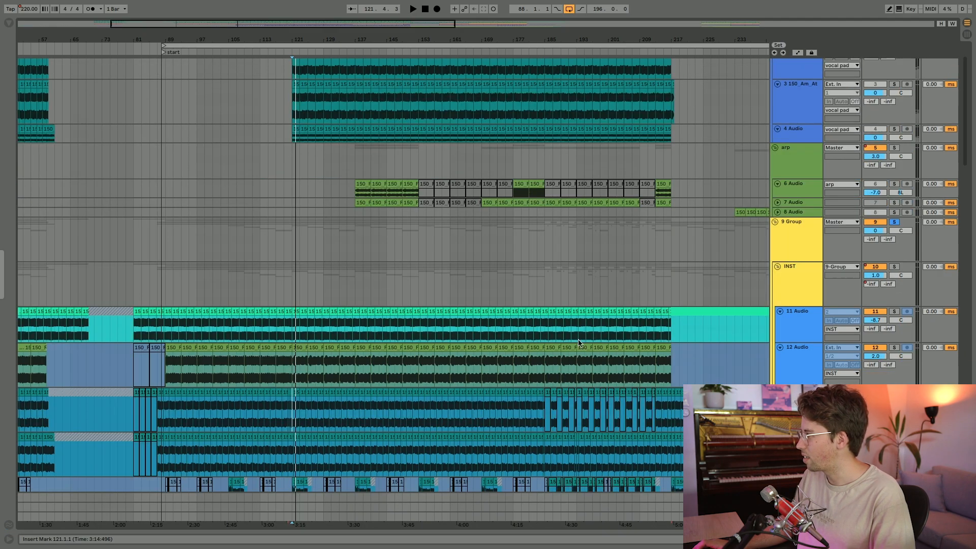
pyautogui.click(778, 266)
pyautogui.scroll(2, 667, 266)
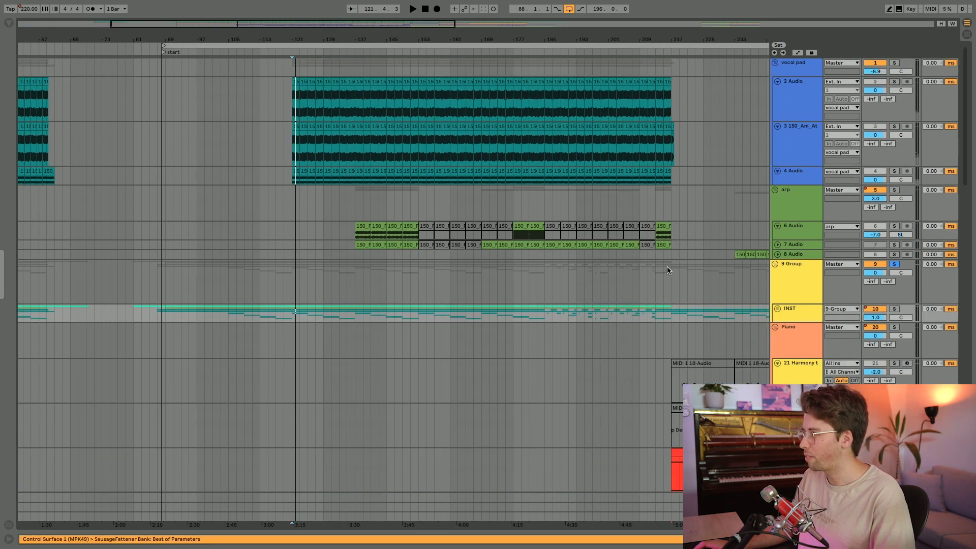
# Step: Solo the vocal pad group, play it from bar 121 and examine its device chain, focusing on the Delay
pyautogui.click(286, 109)
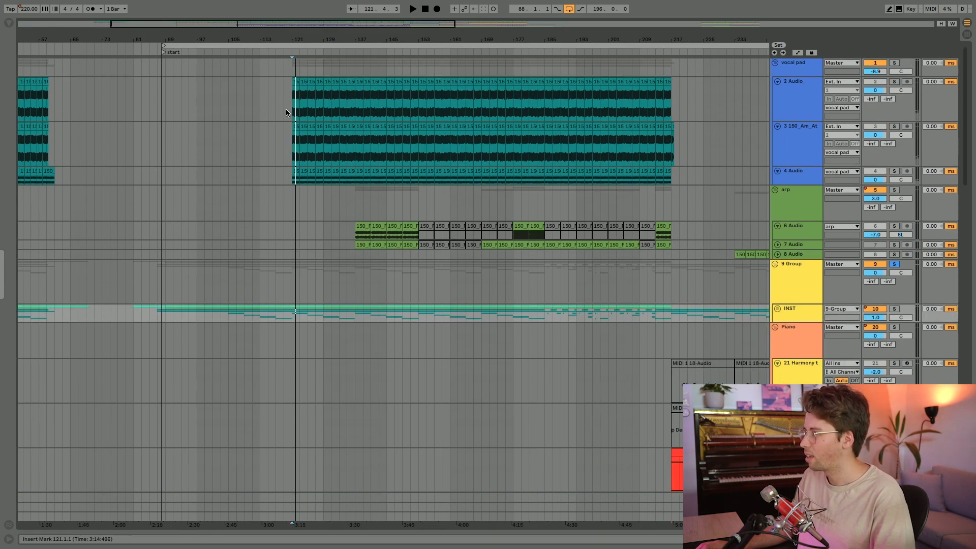
pyautogui.click(293, 103)
pyautogui.click(894, 63)
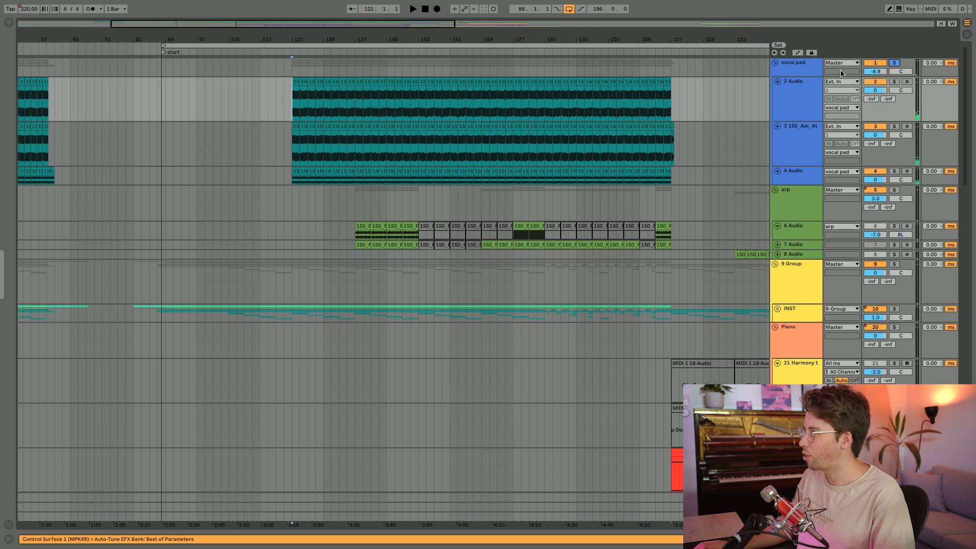
pyautogui.doubleClick(813, 72)
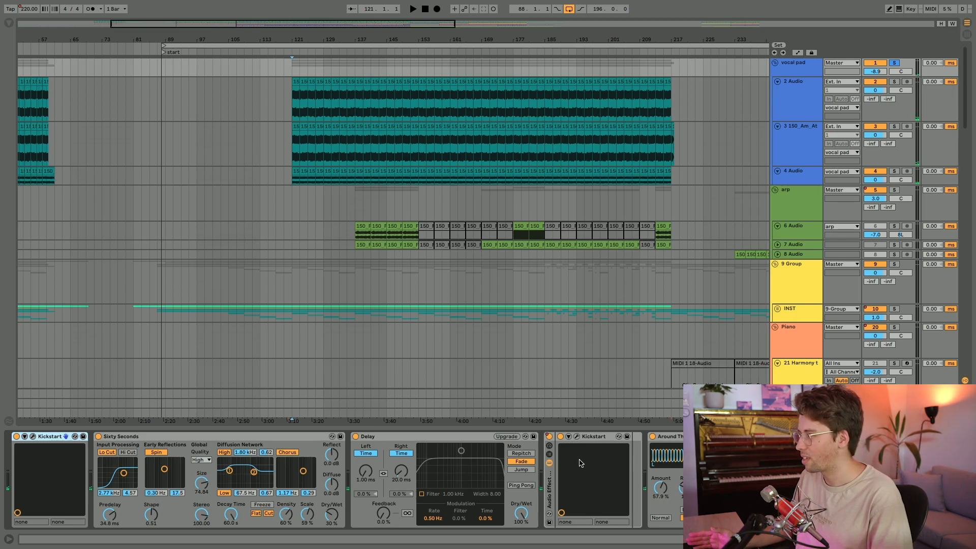
pyautogui.press('space')
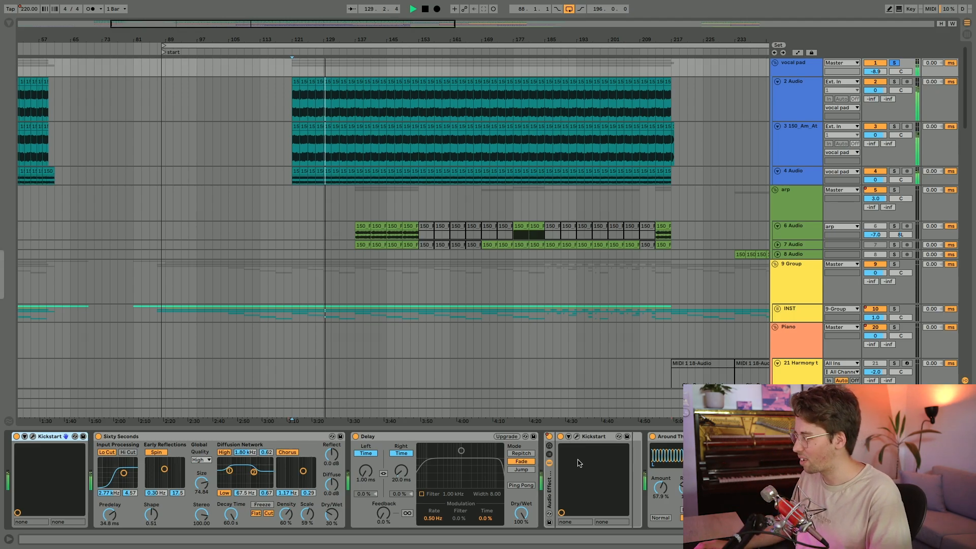
pyautogui.click(400, 436)
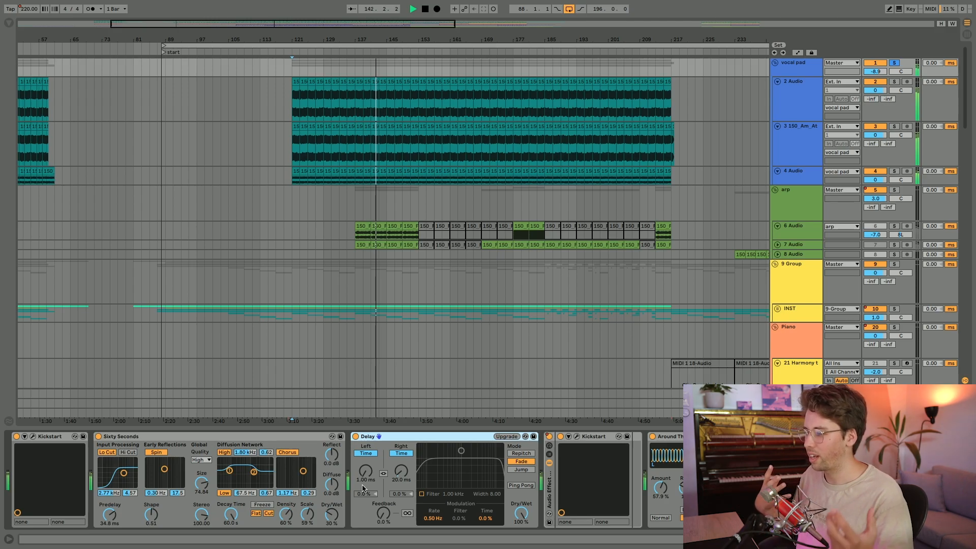
# Step: Fold the vocal pad group and stop playback
pyautogui.click(777, 65)
pyautogui.click(774, 63)
pyautogui.press('space')
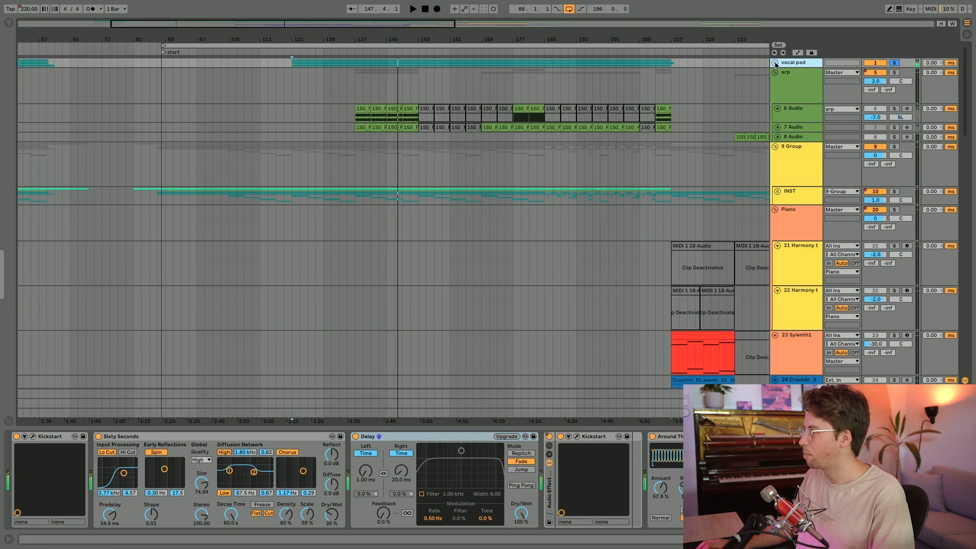
# Step: Set the play position to bar 137 and look at the arp group's device chain
pyautogui.click(354, 117)
pyautogui.click(789, 87)
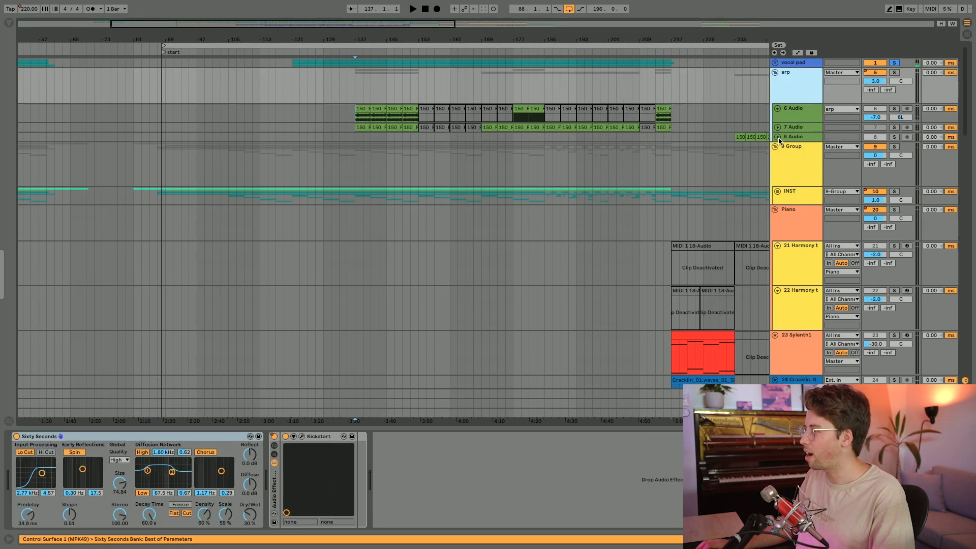
pyautogui.click(355, 158)
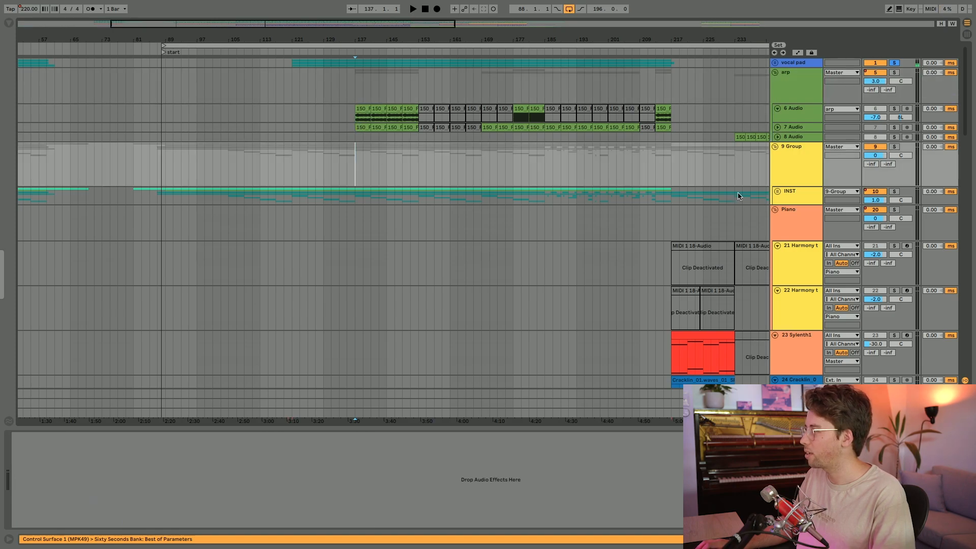
# Step: Unfold the INST group, solo its 12 Audio track and listen to it from bar 137
pyautogui.click(778, 192)
pyautogui.scroll(-2, 798, 224)
pyautogui.click(803, 233)
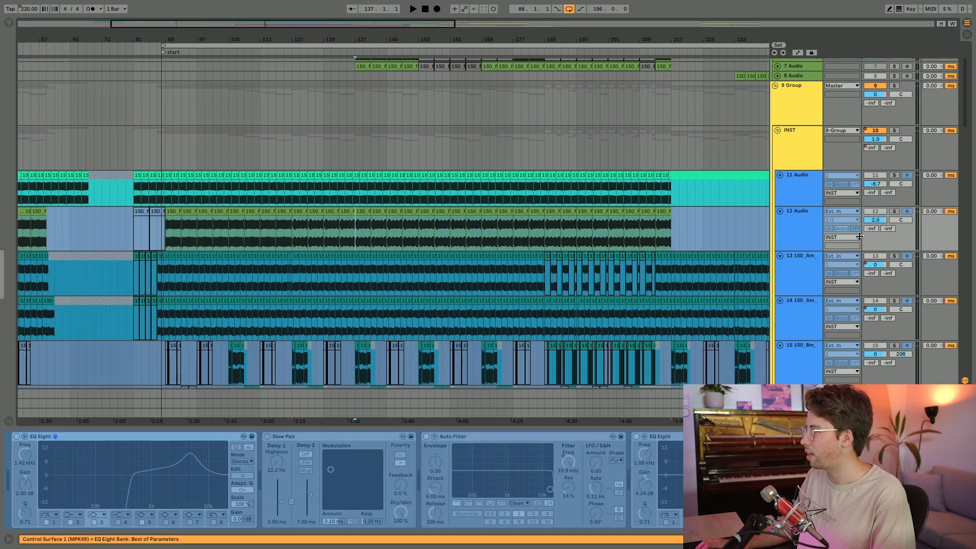
pyautogui.press('space')
pyautogui.click(893, 211)
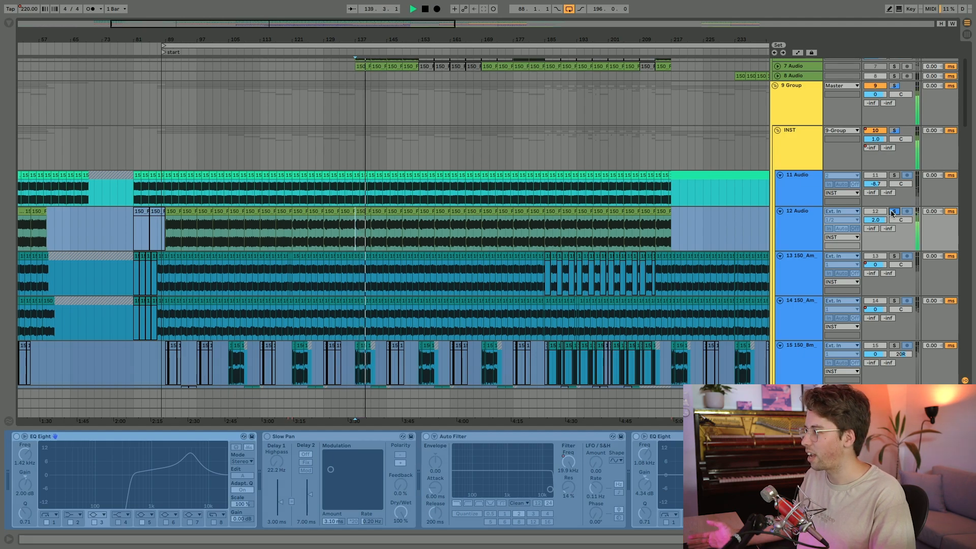
pyautogui.press('space')
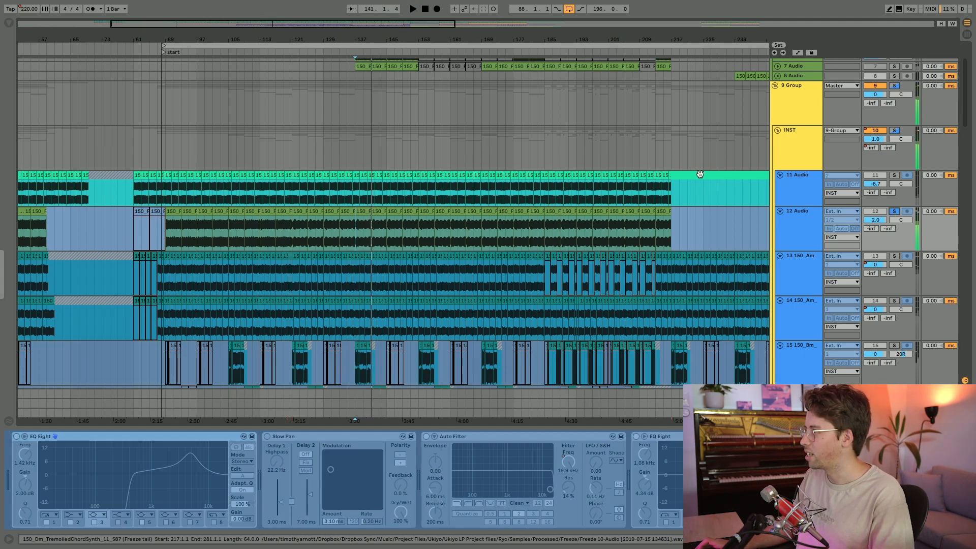
# Step: Solo the arp group together with 12 Audio, listen to both from bar 137 and stop playback
pyautogui.scroll(2, 555, 196)
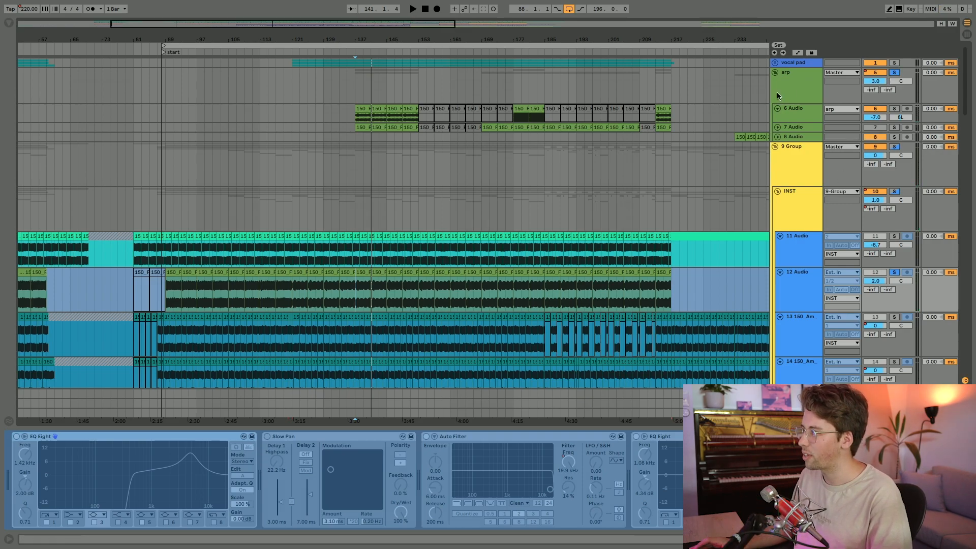
pyautogui.click(352, 114)
pyautogui.press('space')
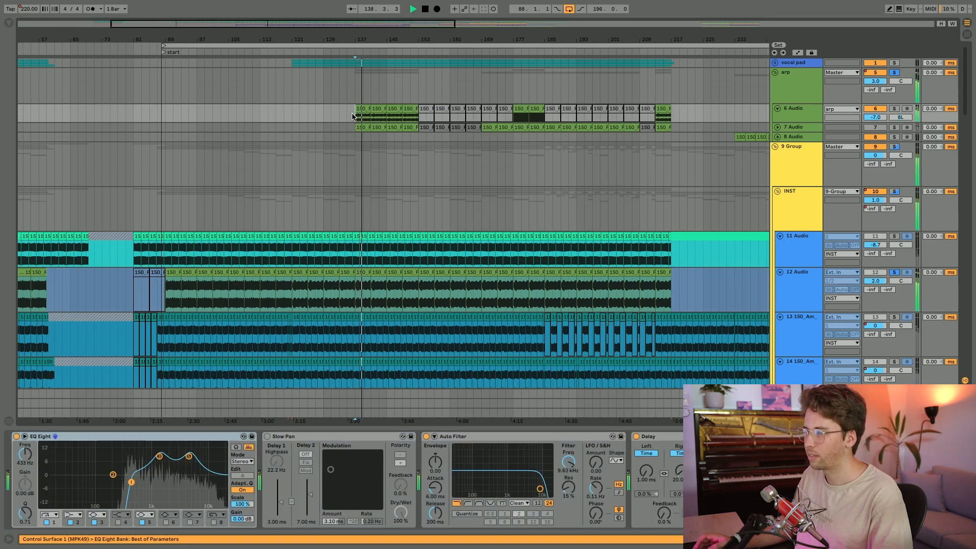
pyautogui.scroll(-2, 559, 122)
pyautogui.scroll(-15, 559, 137)
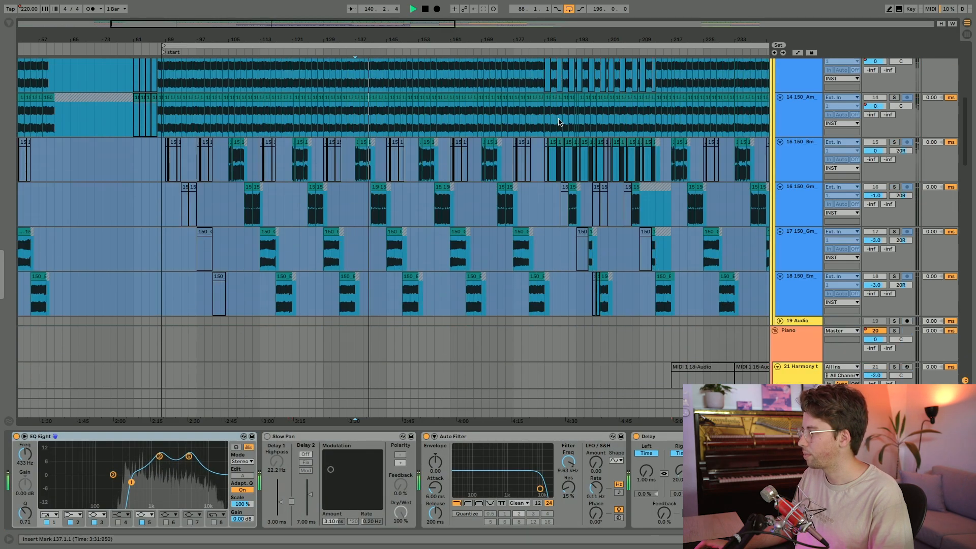
pyautogui.scroll(-2, 565, 164)
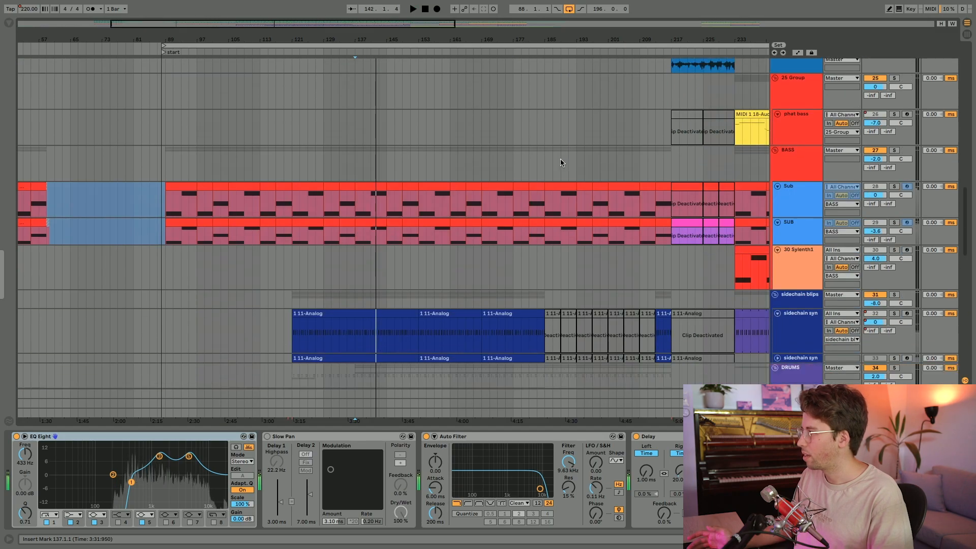
pyautogui.press('space')
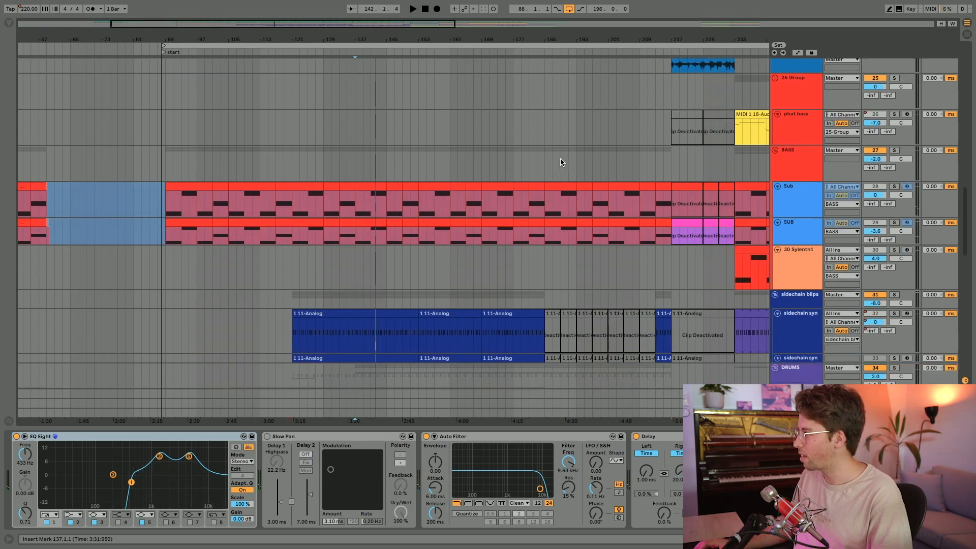
# Step: Solo the BASS group's first track, Sub, and listen to it from bar 89 and from bar 129
pyautogui.click(369, 215)
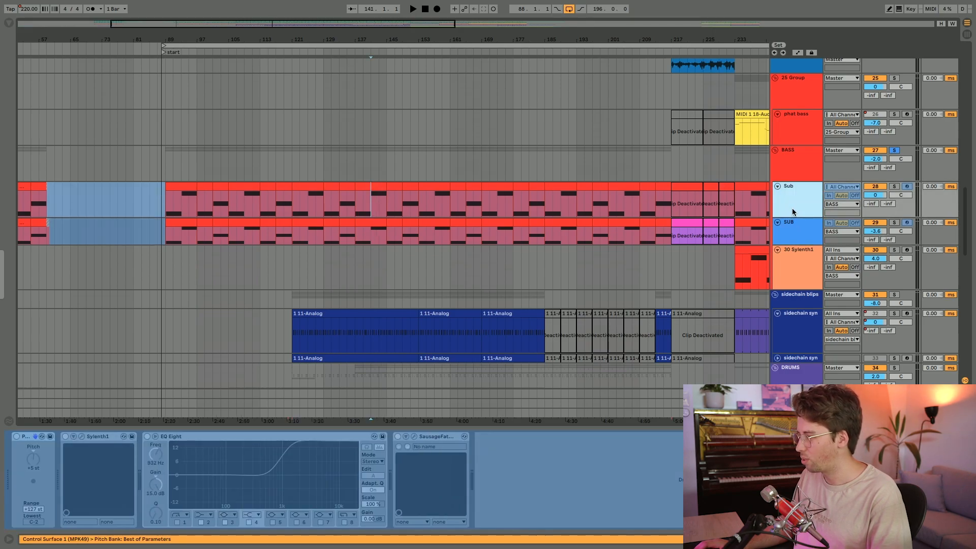
pyautogui.click(894, 187)
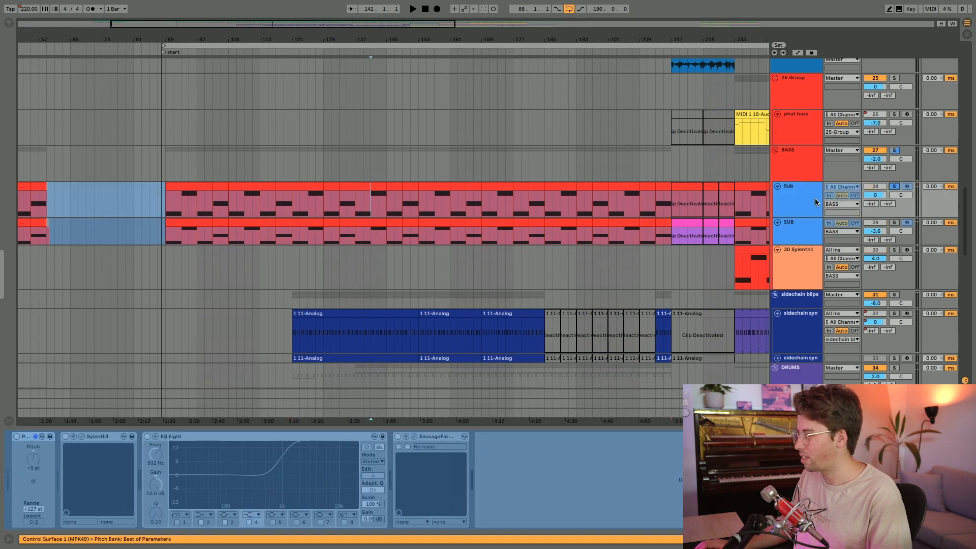
pyautogui.click(166, 209)
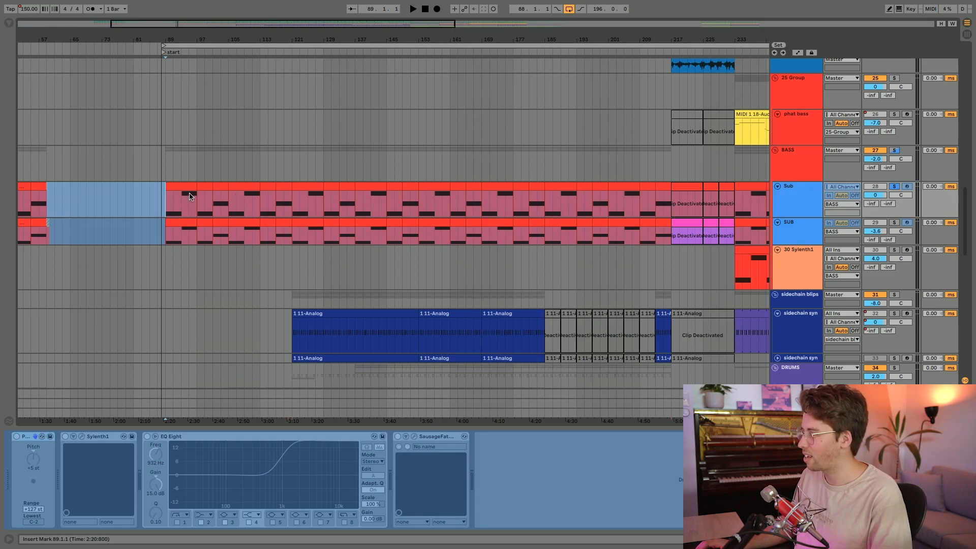
pyautogui.click(790, 201)
pyautogui.press('space')
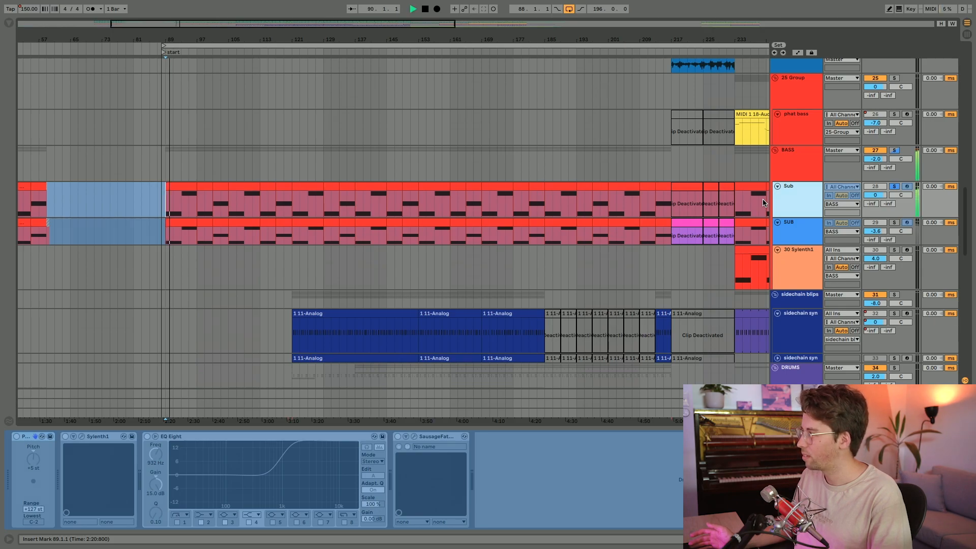
pyautogui.click(324, 200)
pyautogui.press('space')
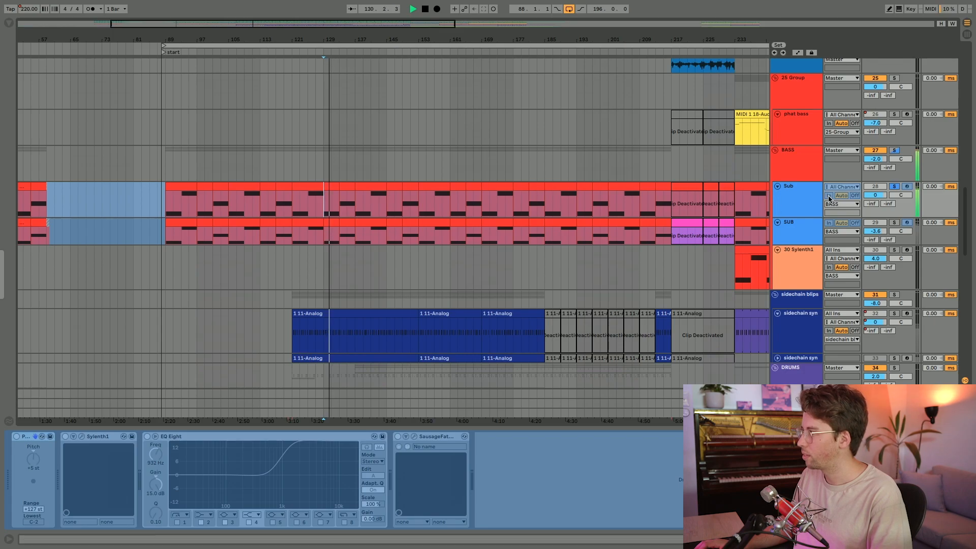
# Step: Solo the second bass track, SUB, display its devices, listen from bar 129, and remove the solo
pyautogui.click(894, 223)
pyautogui.click(815, 233)
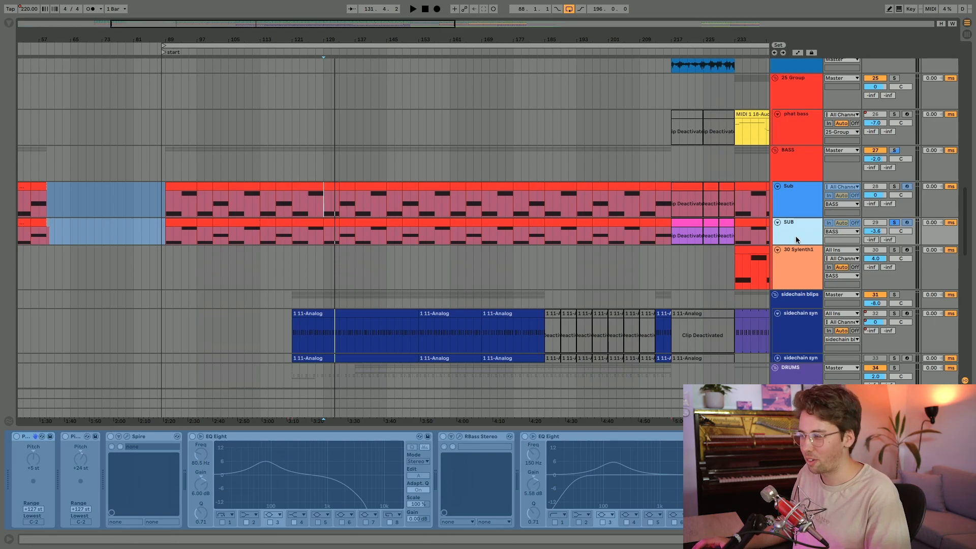
pyautogui.click(327, 239)
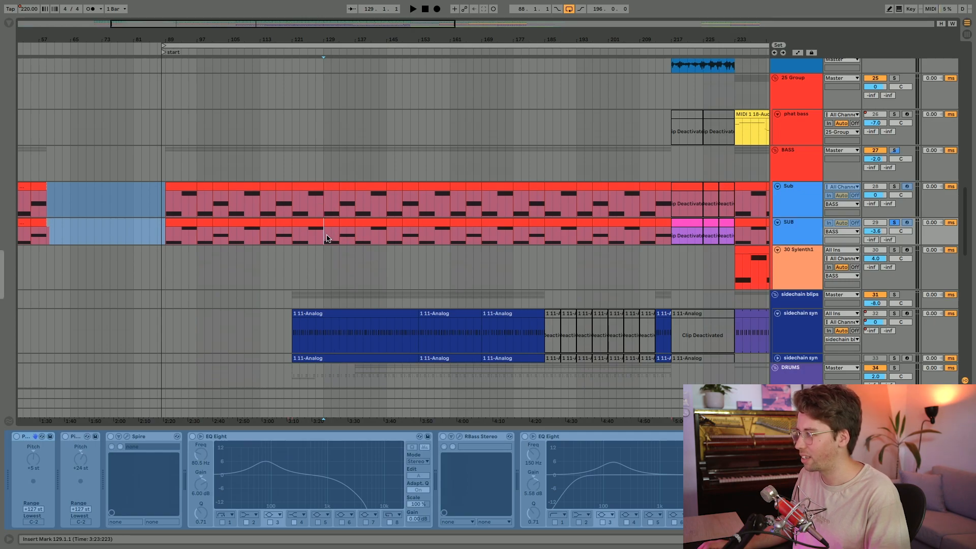
pyautogui.press('space')
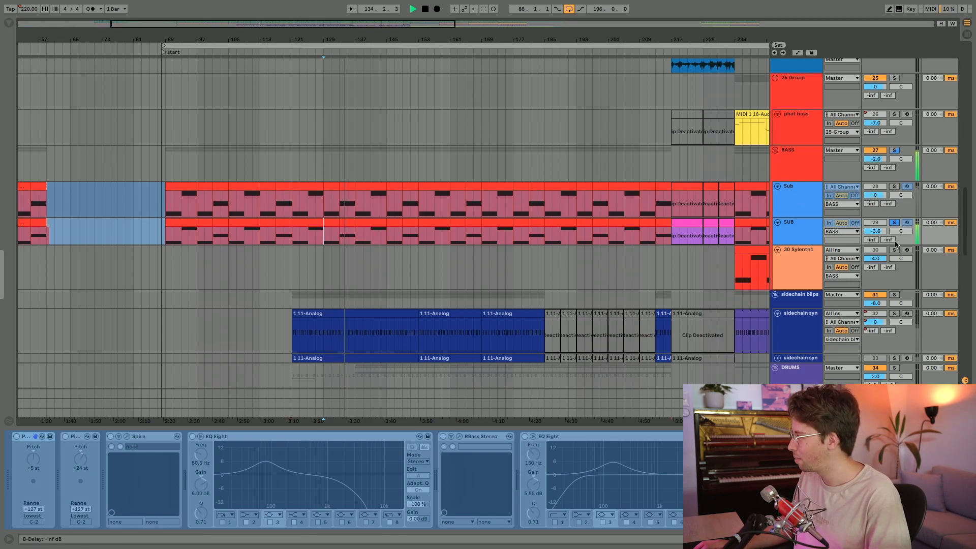
pyautogui.click(894, 223)
pyautogui.press('space')
# Step: Set the play position to bar 137, display the 35 Drum Rack track's devices in the DRUMS group and solo the track
pyautogui.scroll(-3, 517, 246)
pyautogui.scroll(2, 517, 246)
pyautogui.scroll(-8, 514, 252)
pyautogui.scroll(5, 512, 260)
pyautogui.scroll(-6, 512, 260)
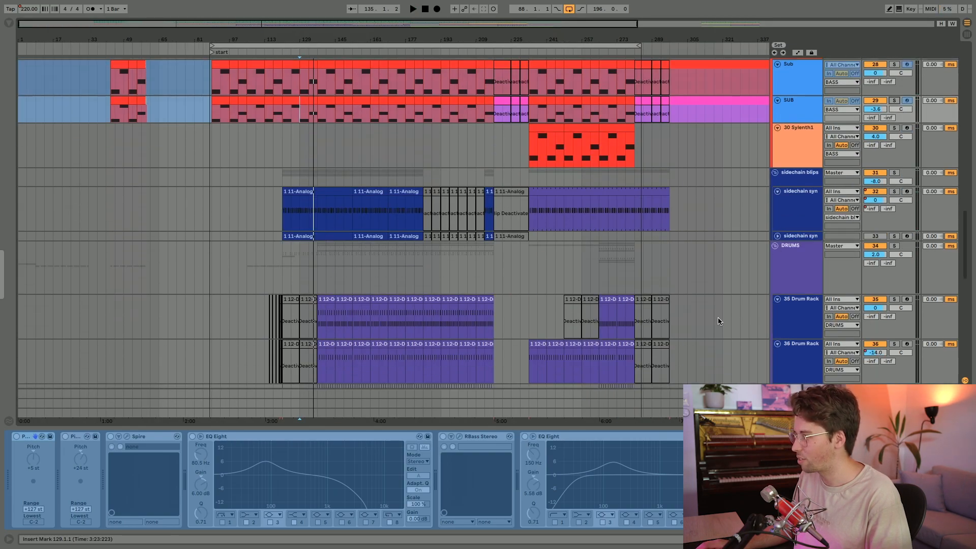
pyautogui.click(313, 164)
pyautogui.click(828, 186)
pyautogui.click(796, 190)
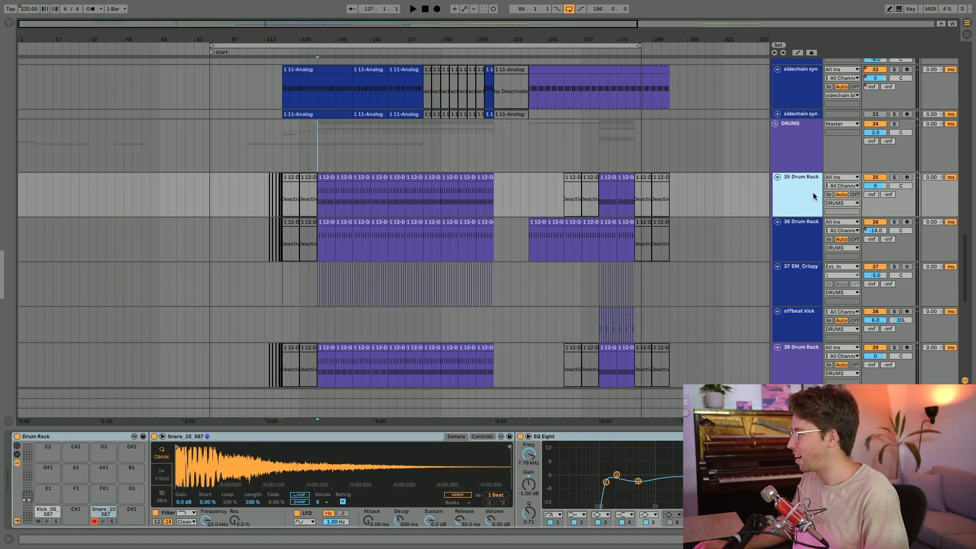
pyautogui.click(894, 177)
# Step: Show the Kick_06_587 sample in the drum rack and play the soloed 35 Drum Rack track
pyautogui.click(812, 215)
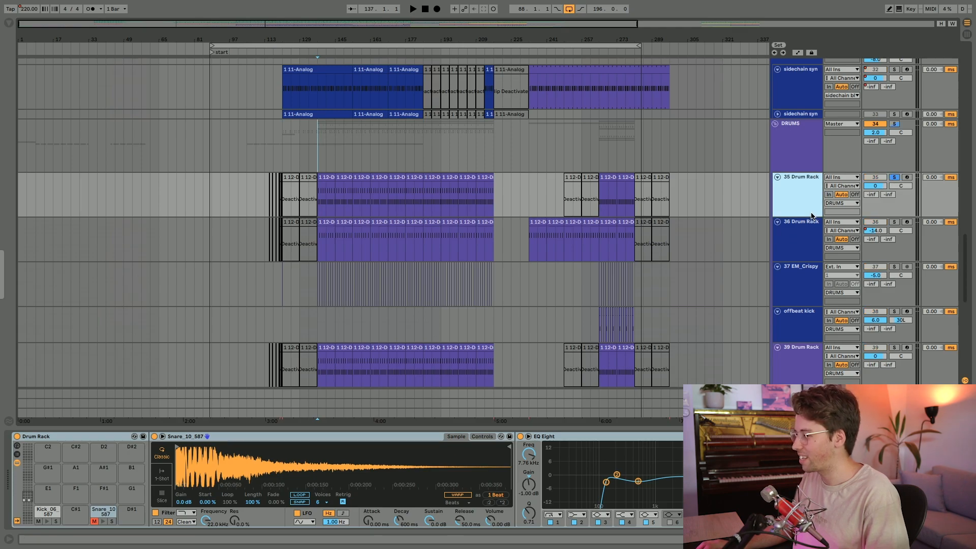
pyautogui.click(48, 512)
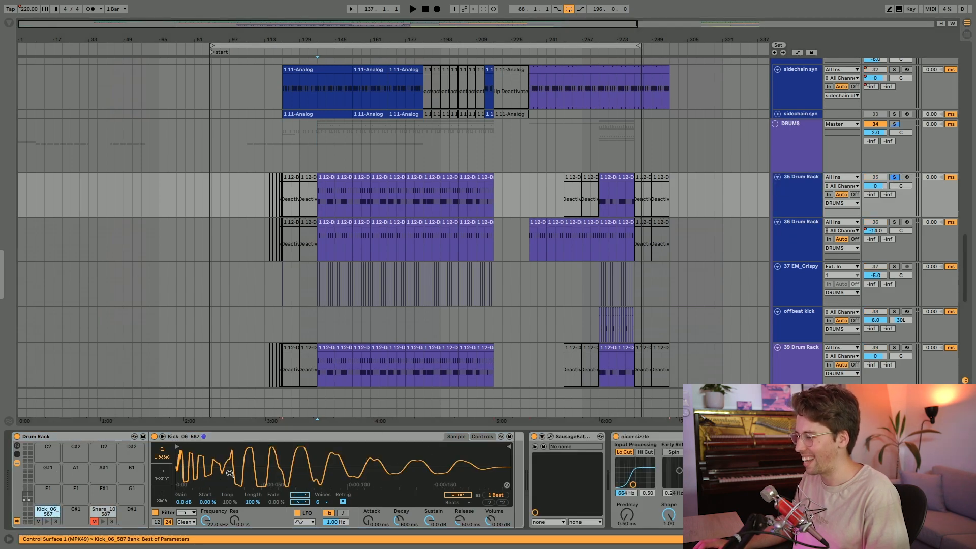
pyautogui.press('space')
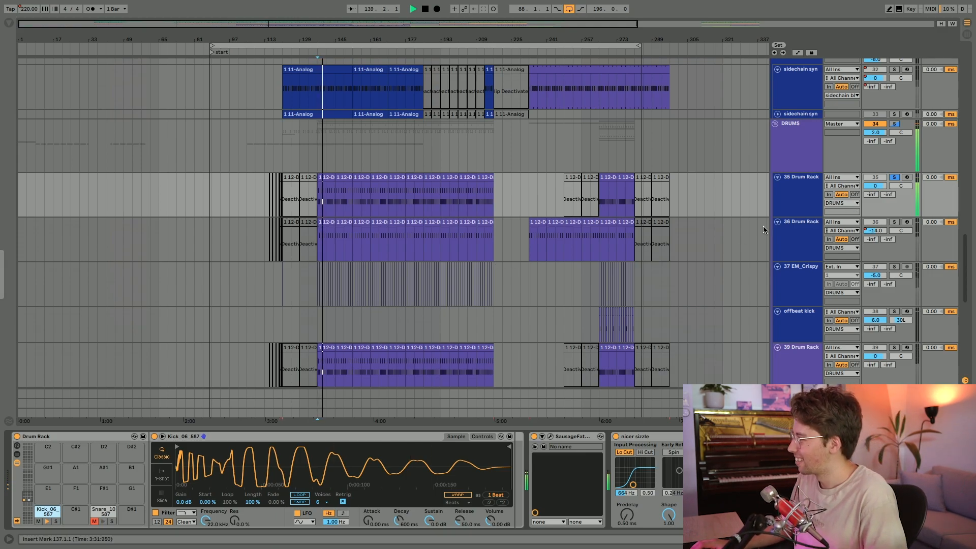
# Step: Stop playback, audition the 36 Drum Rack track in solo, and display the 37 EM_Crispy track's devices
pyautogui.click(772, 200)
pyautogui.click(826, 204)
pyautogui.click(809, 202)
pyautogui.click(812, 251)
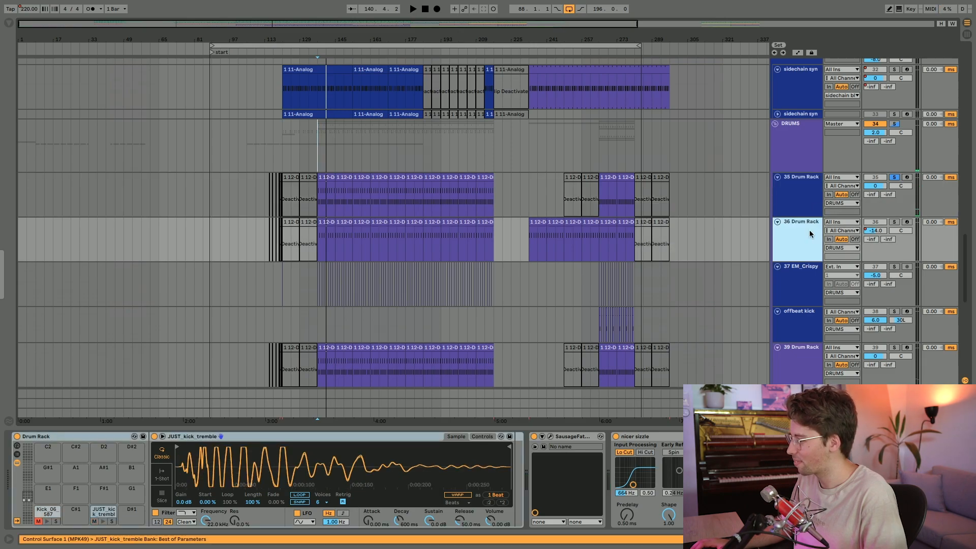
pyautogui.click(799, 286)
pyautogui.scroll(-3, 653, 221)
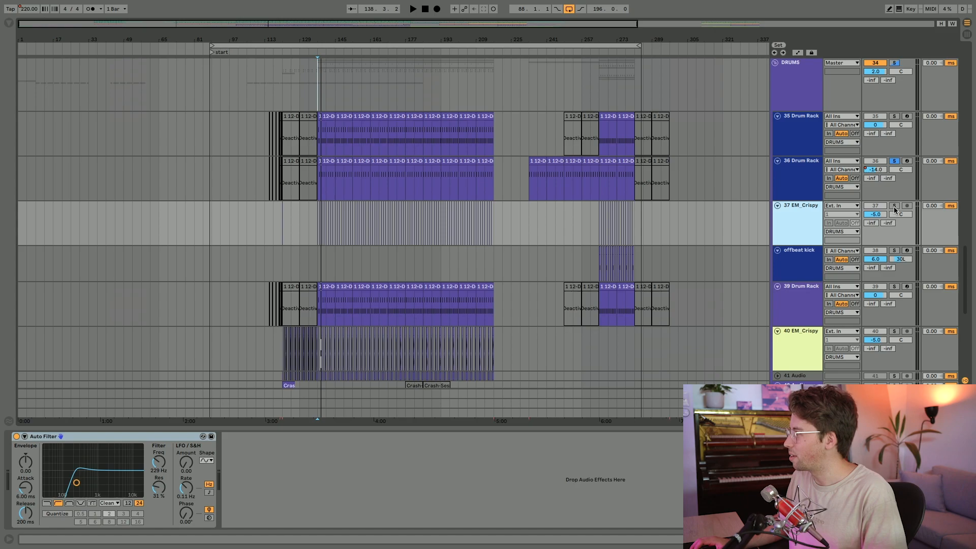
# Step: Solo the 35 Drum Rack, 36 Drum Rack and 37 EM_Crispy tracks together, play the layered kick, and stop playback
pyautogui.click(894, 116)
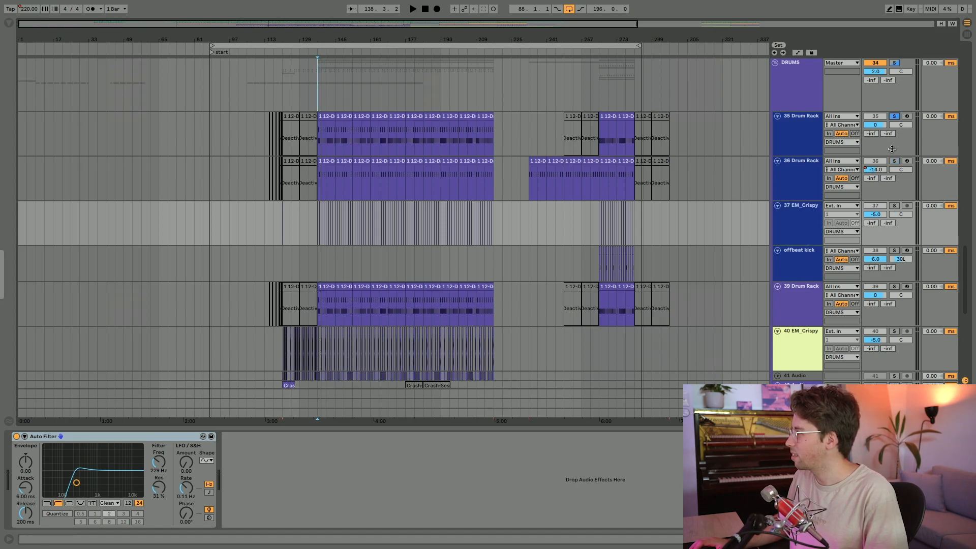
pyautogui.press('space')
pyautogui.scroll(10, 332, 199)
pyautogui.scroll(5, 333, 199)
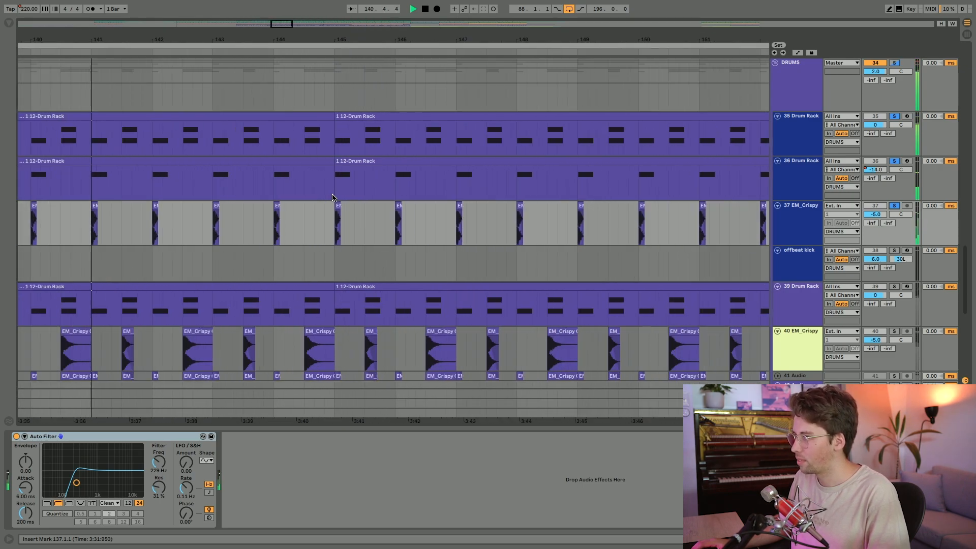
pyautogui.hscroll(-4, 172, 187)
pyautogui.scroll(-8, 228, 188)
pyautogui.press('space')
pyautogui.scroll(-4, 176, 216)
pyautogui.scroll(4, 214, 210)
pyautogui.hscroll(4, 215, 209)
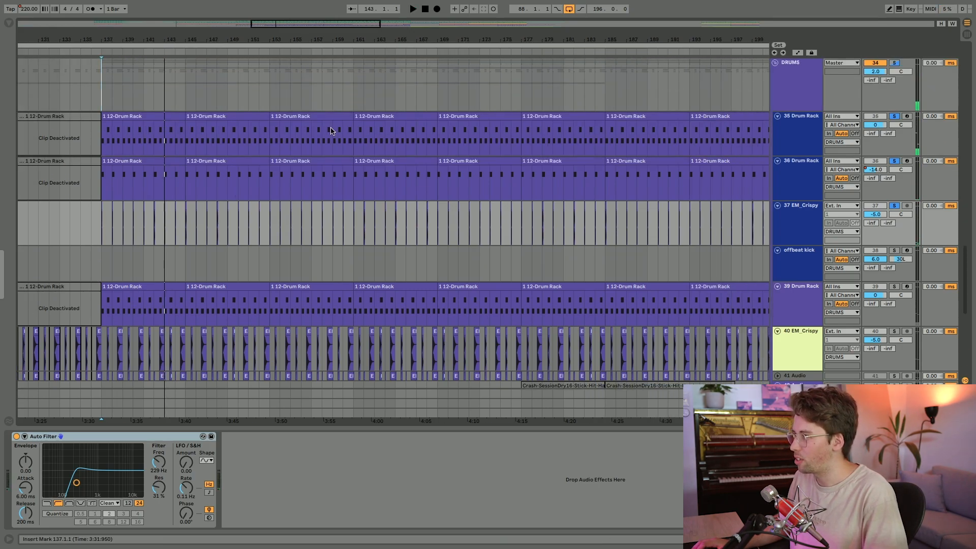
# Step: Play the 39 Drum Rack track in solo from bar 137 and inspect its Snare_10_587 sample and device chain
pyautogui.click(107, 263)
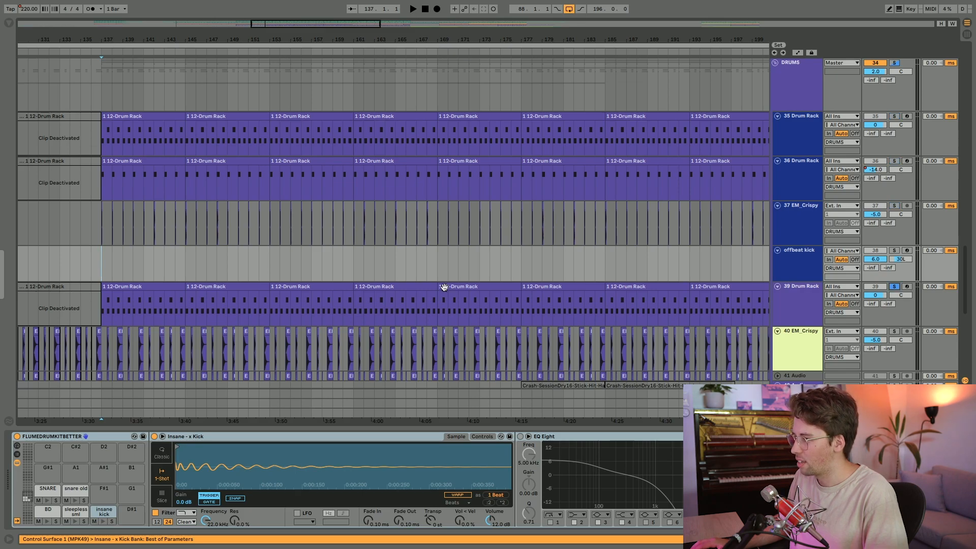
pyautogui.scroll(-5, 451, 293)
pyautogui.press('space')
pyautogui.click(796, 142)
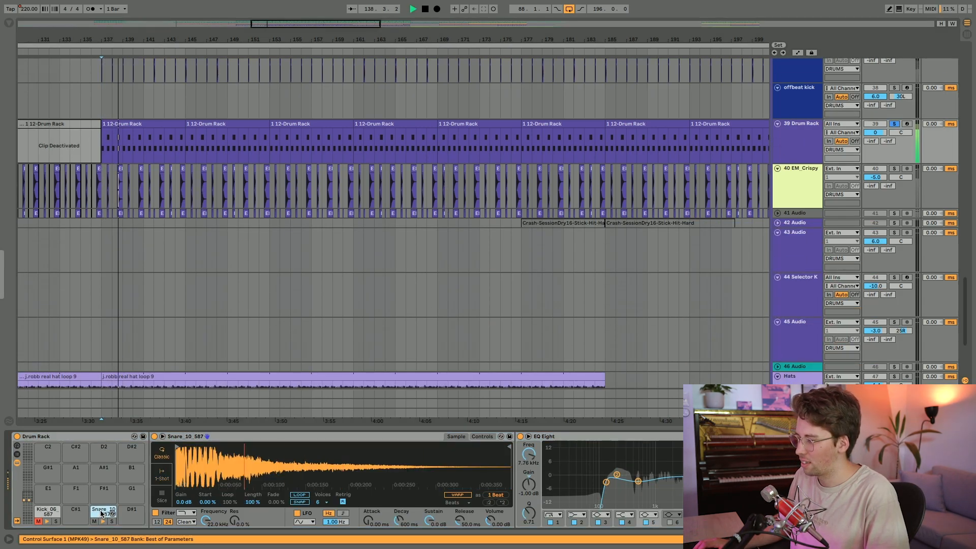
pyautogui.press('space')
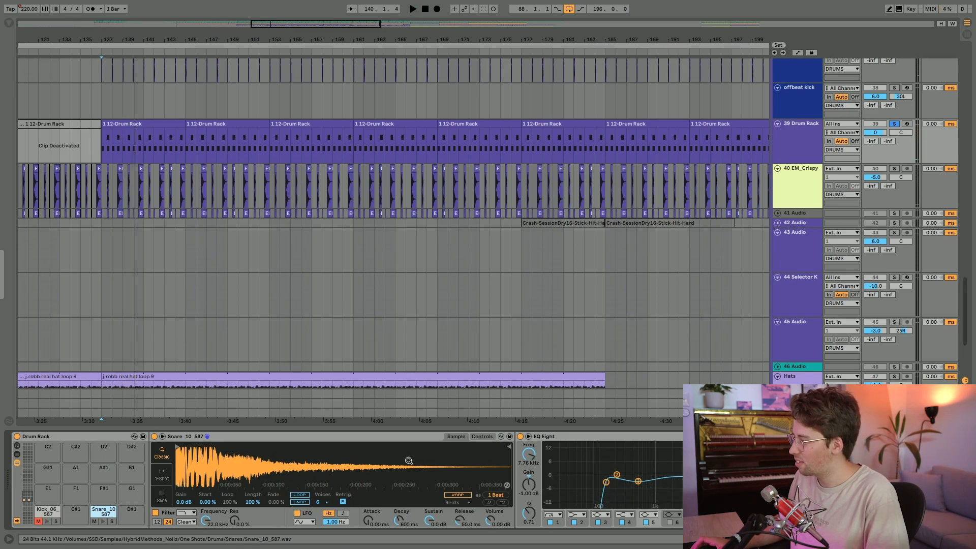
pyautogui.hscroll(5, 375, 458)
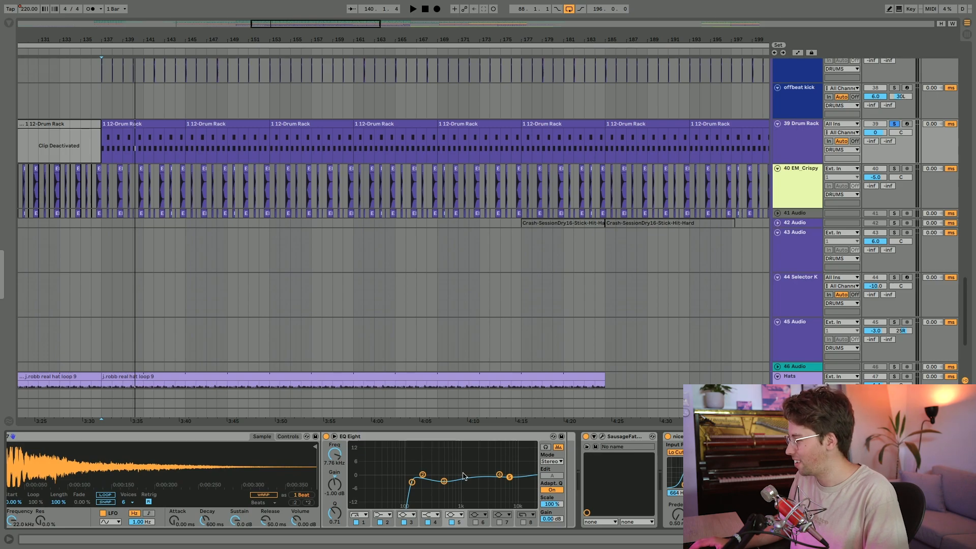
pyautogui.hscroll(-5, 541, 469)
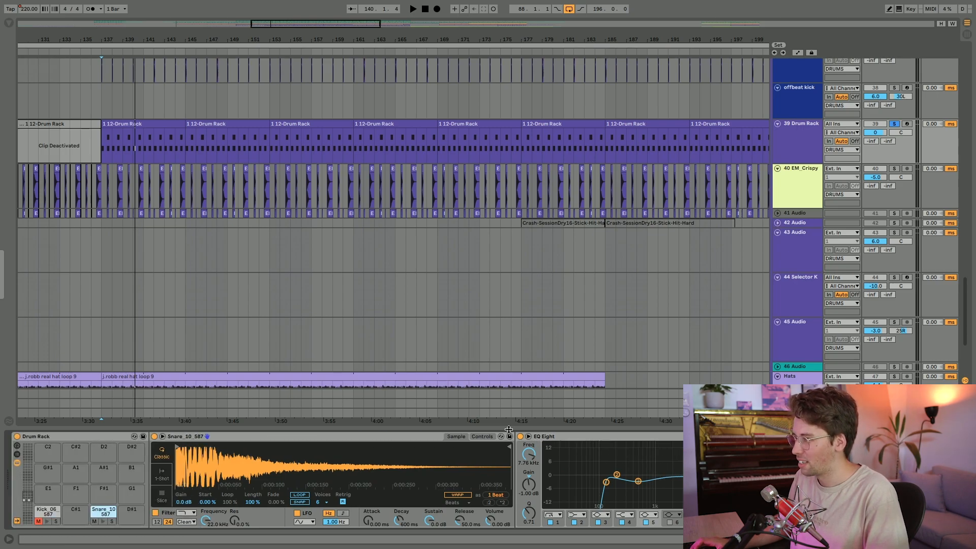
# Step: Hide the device view and play the 40 EM_Crispy track in solo from bar 121
pyautogui.moveTo(509, 430); pyautogui.dragTo(501, 488)
pyautogui.scroll(-1, 90, 205)
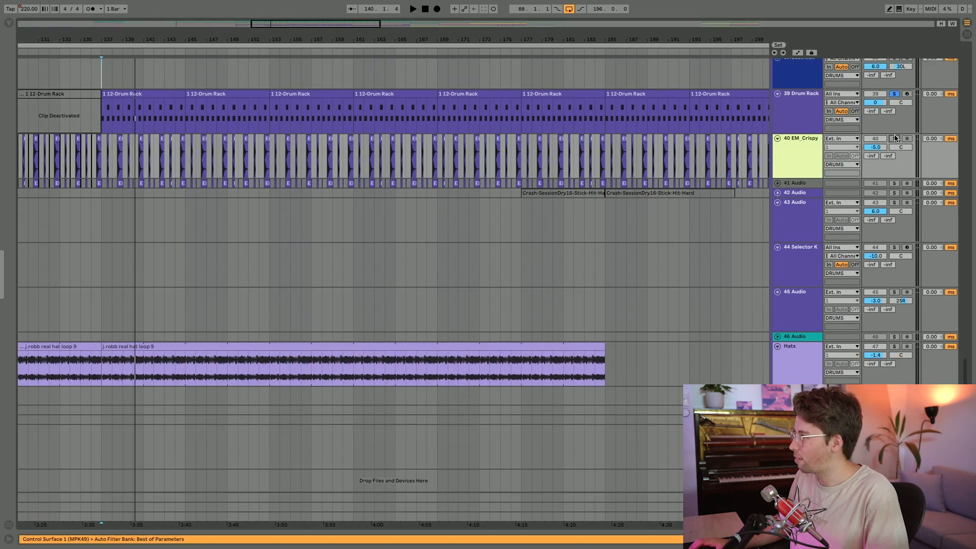
pyautogui.scroll(-4, 61, 161)
pyautogui.hscroll(-3, 61, 162)
pyautogui.scroll(10, 186, 147)
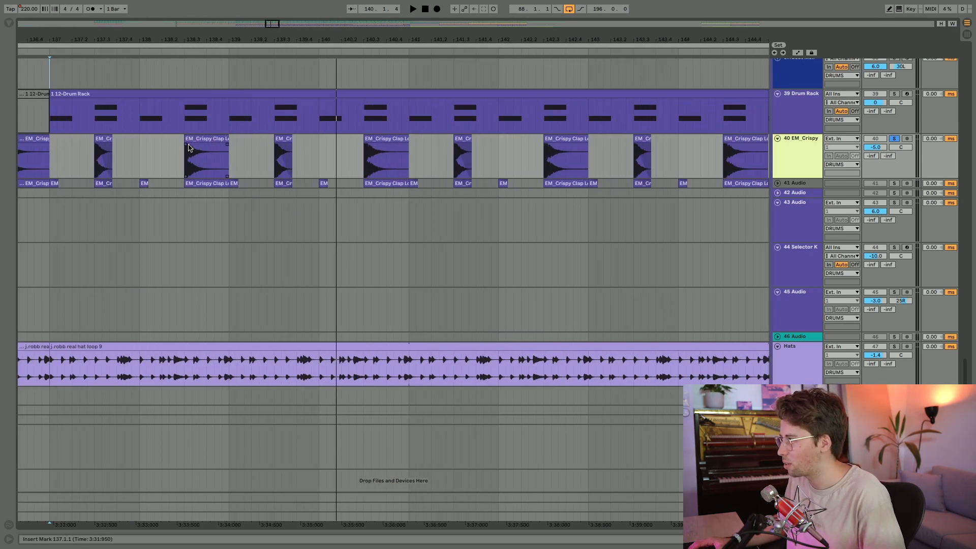
pyautogui.scroll(-8, 188, 147)
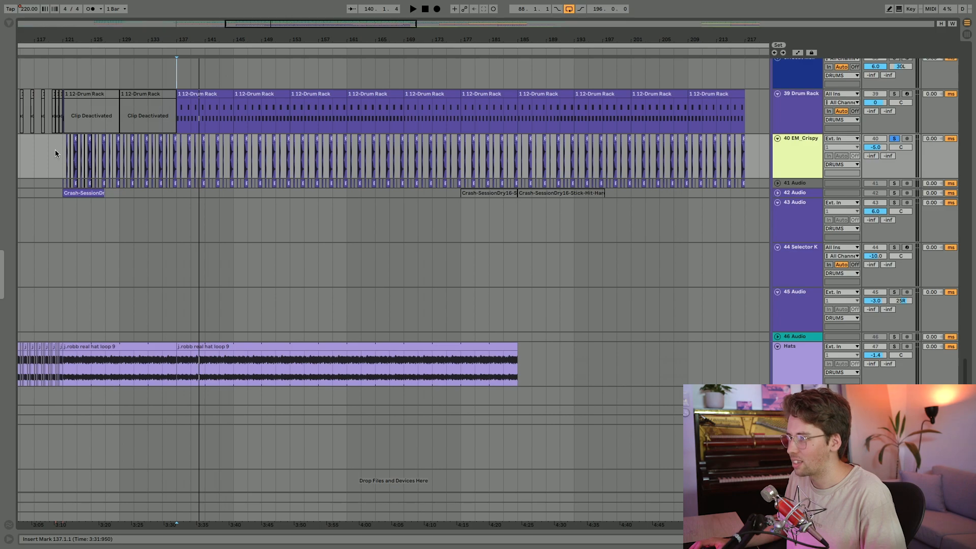
pyautogui.click(62, 152)
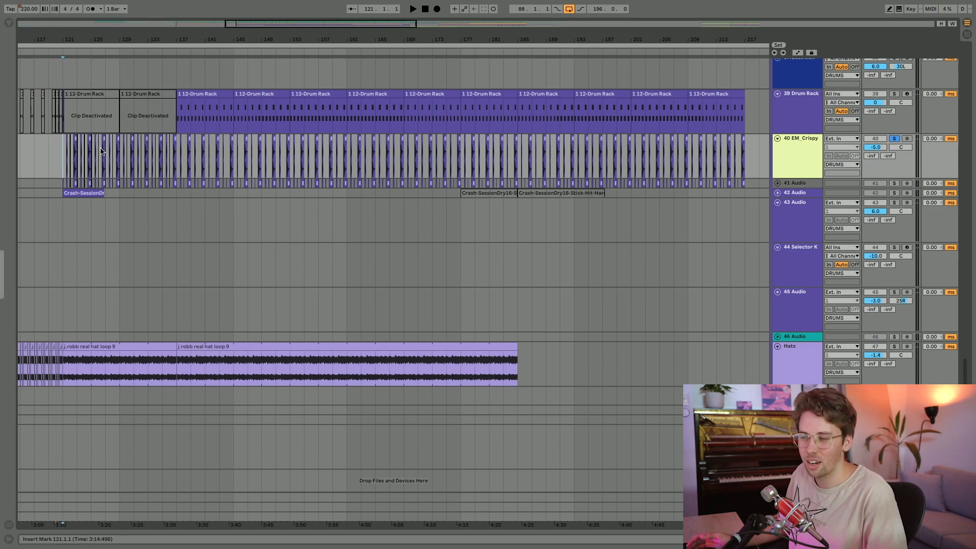
pyautogui.press('space')
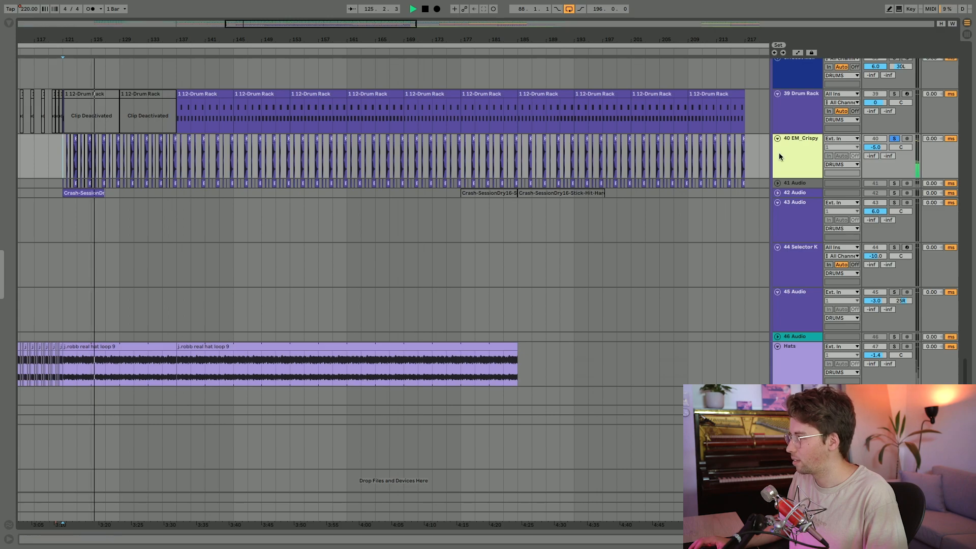
pyautogui.scroll(-5, 416, 285)
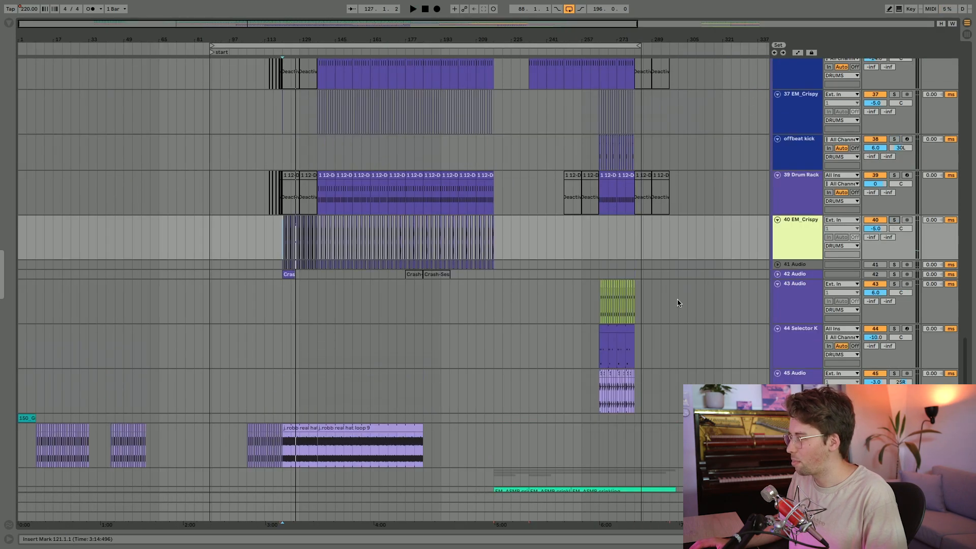
# Step: Solo the Hats track and set the play position to bar 105, where its chopped clips start
pyautogui.scroll(-2, 677, 303)
pyautogui.scroll(5, 865, 137)
pyautogui.click(781, 136)
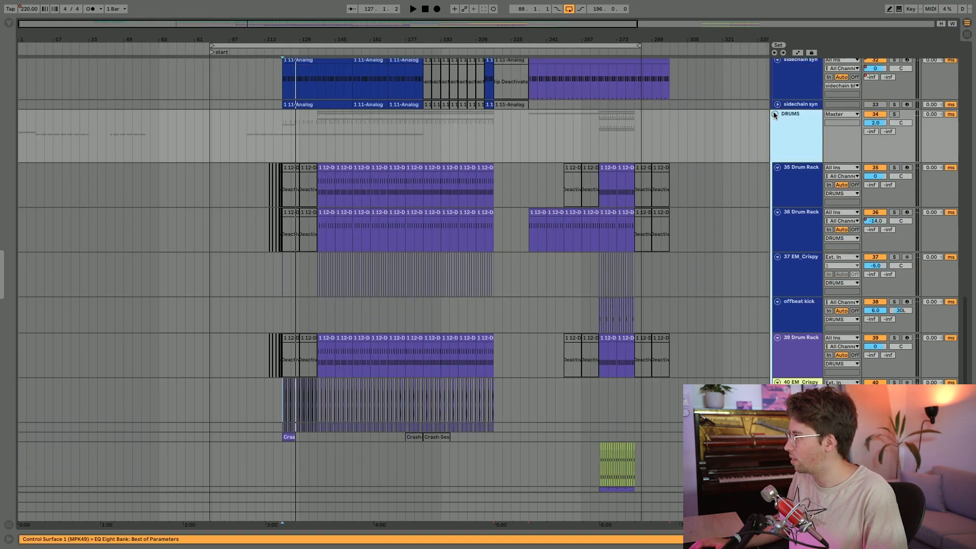
pyautogui.scroll(-5, 618, 239)
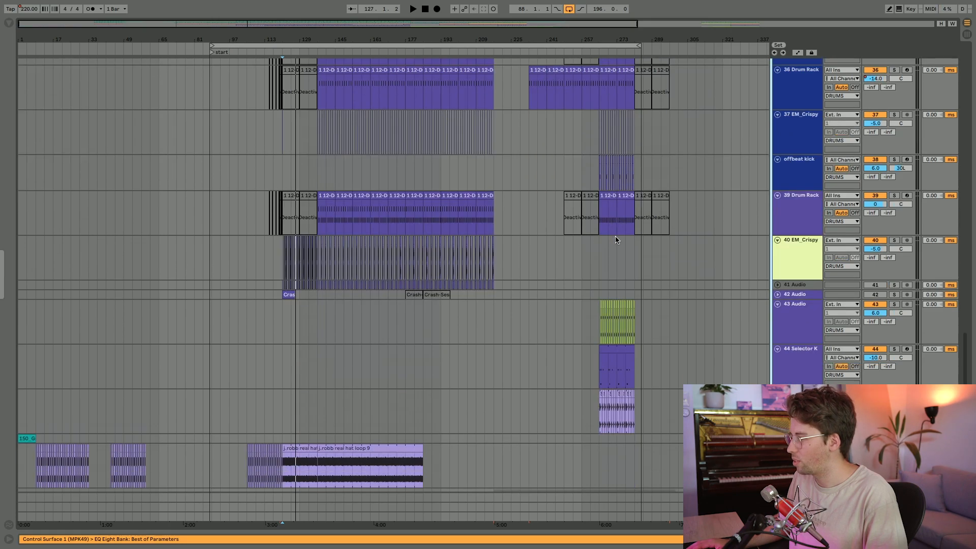
pyautogui.click(818, 369)
pyautogui.click(894, 346)
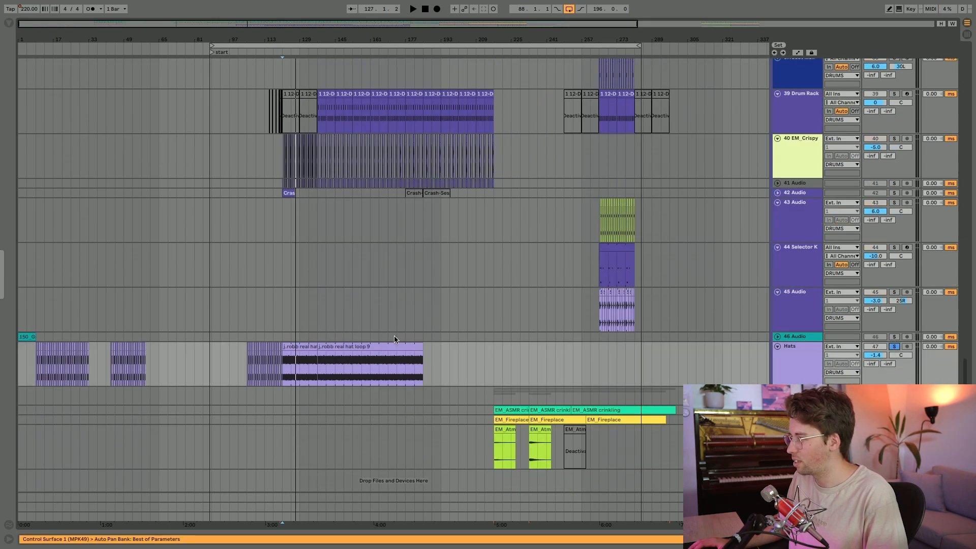
pyautogui.scroll(5, 292, 344)
pyautogui.click(262, 349)
pyautogui.click(119, 377)
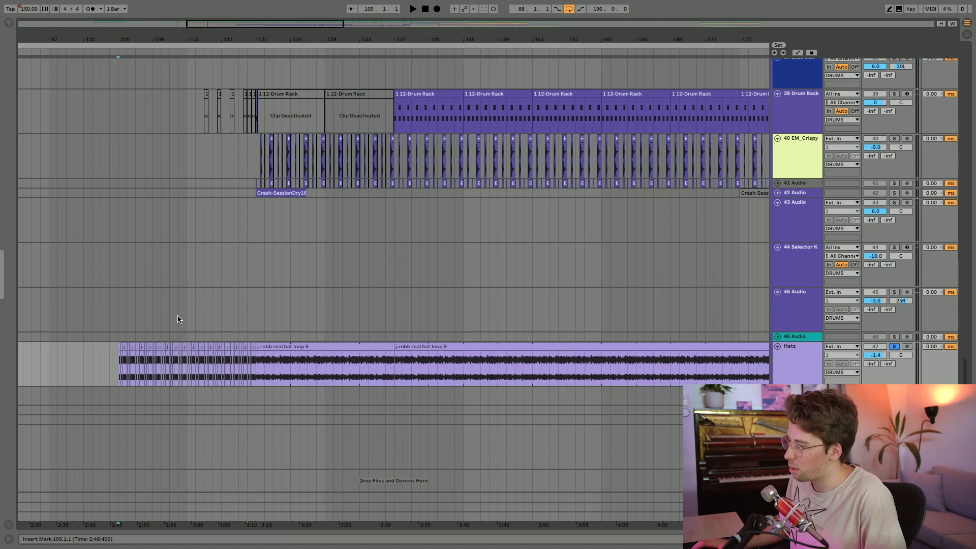
# Step: Examine the sample of the j.robb real hat loop 9 clip at bar 121, and close the clip view
pyautogui.doubleClick(268, 345)
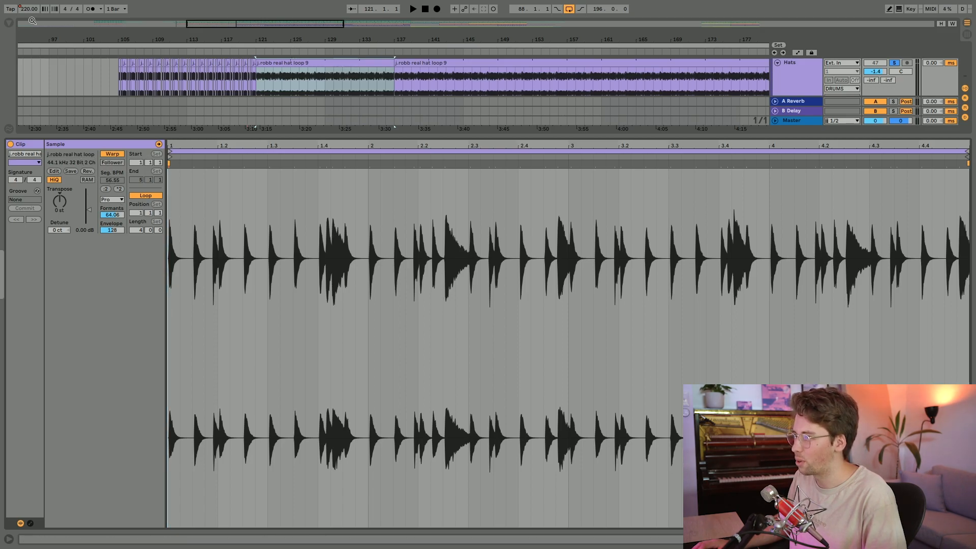
pyautogui.press('super+alt+l')
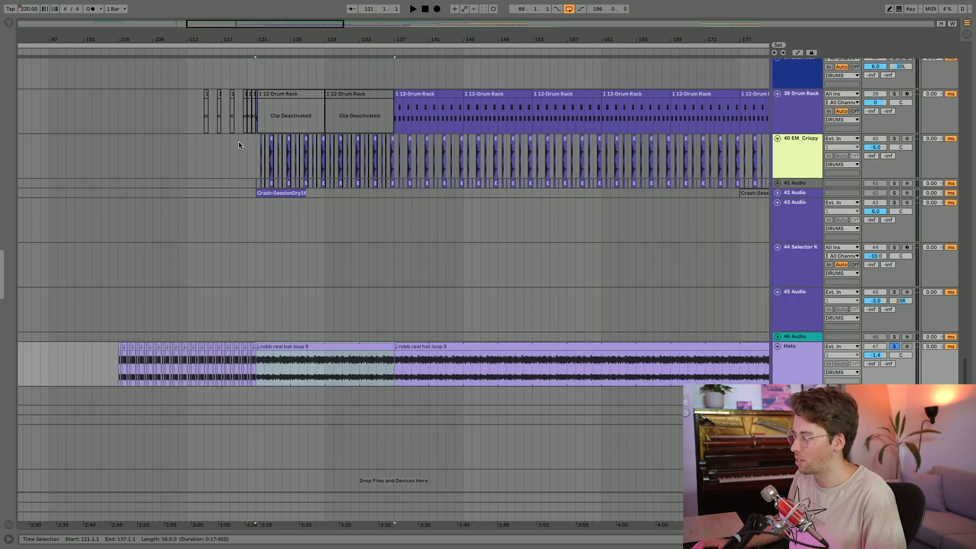
pyautogui.click(264, 376)
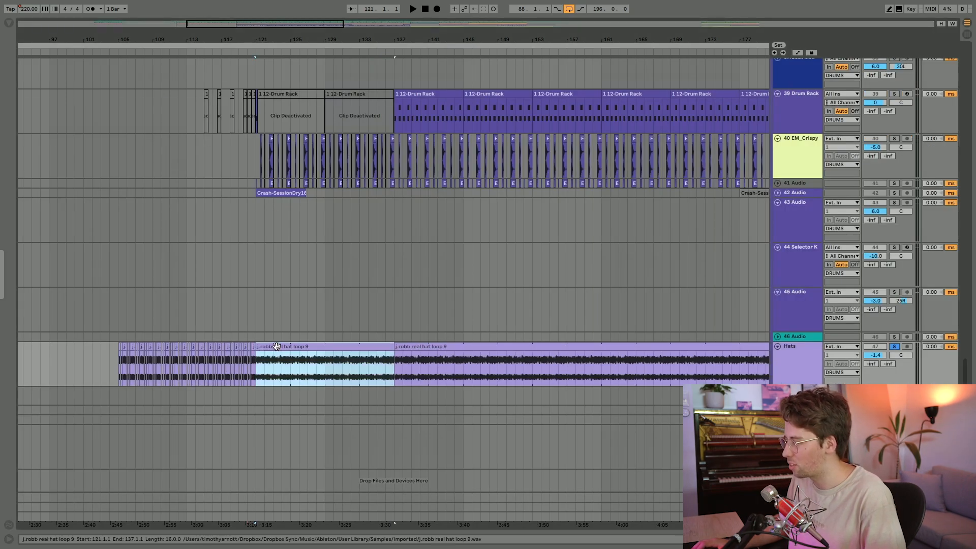
# Step: Display the Hats track's Auto Pan and EQ Eight devices and listen to the track from bar 121
pyautogui.click(781, 367)
pyautogui.doubleClick(782, 367)
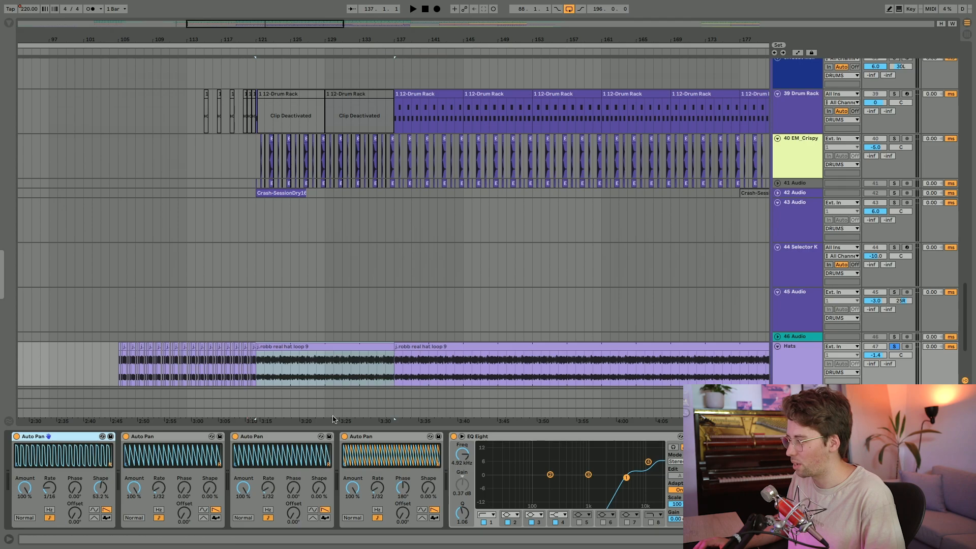
pyautogui.click(243, 341)
pyautogui.scroll(-3, 243, 345)
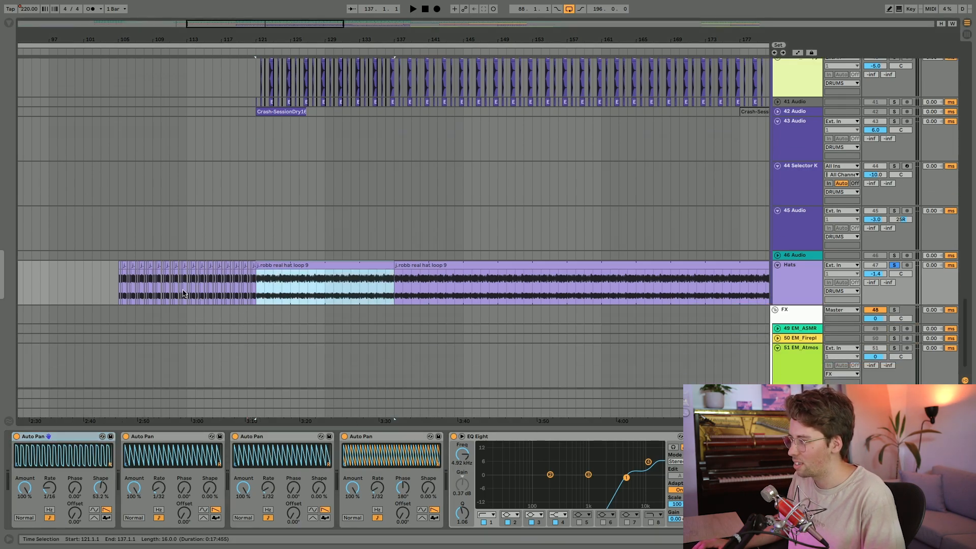
pyautogui.click(249, 283)
pyautogui.click(259, 285)
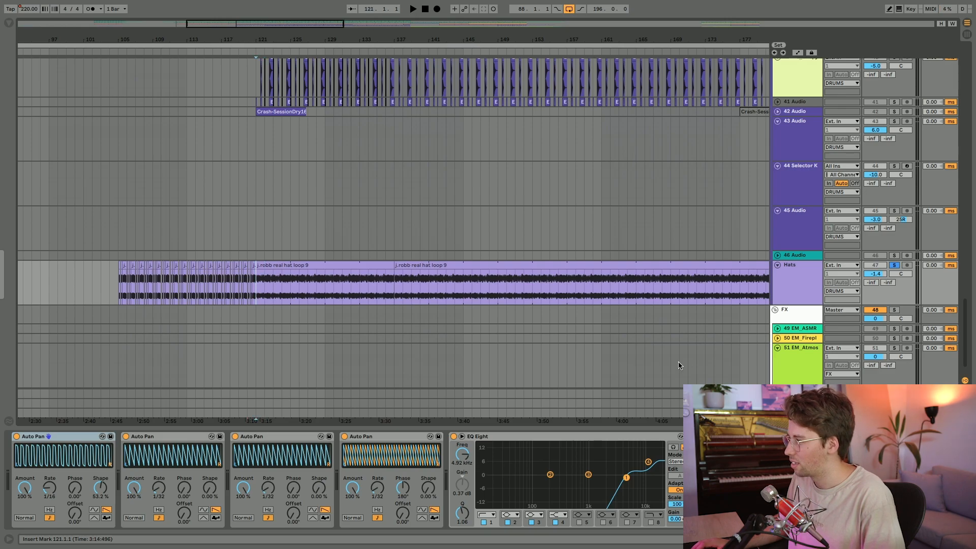
pyautogui.press('space')
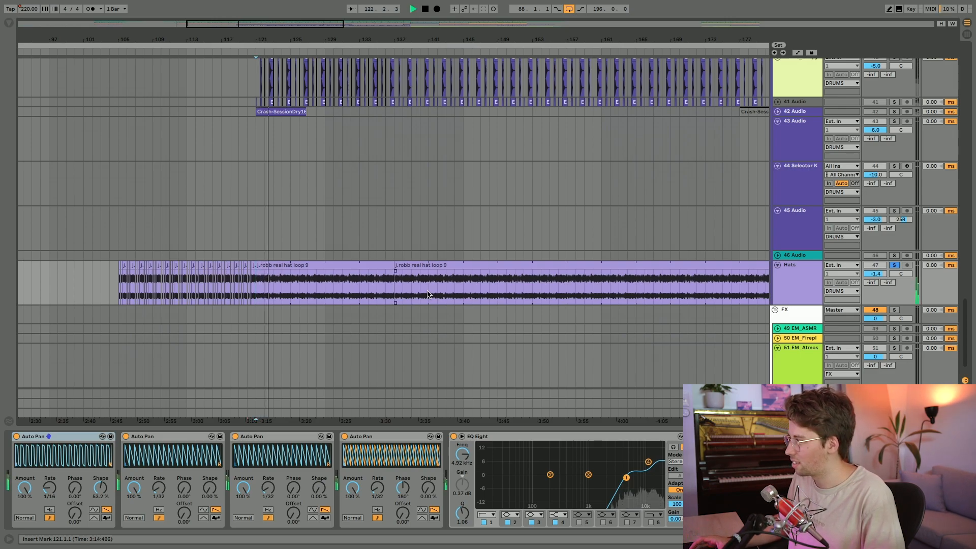
pyautogui.scroll(1, 839, 242)
pyautogui.scroll(5, 839, 241)
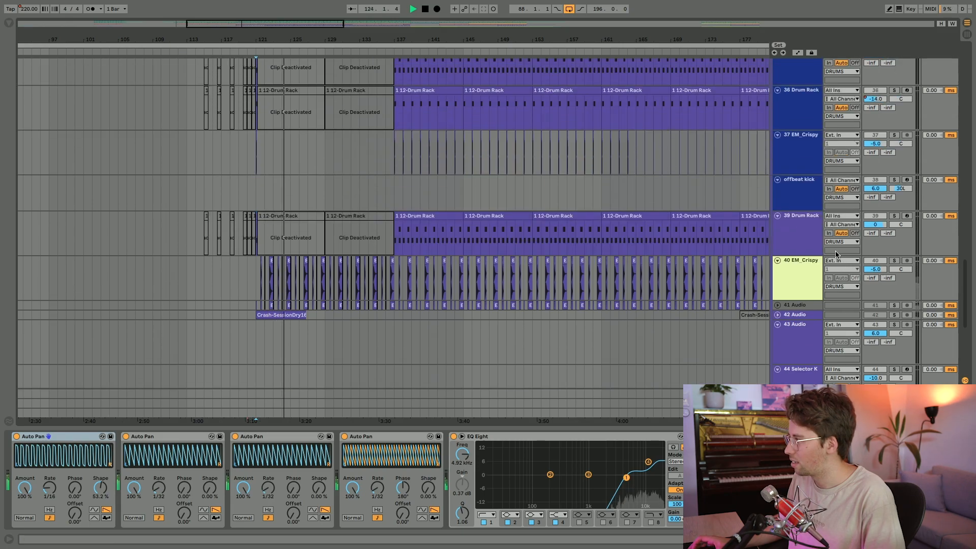
pyautogui.scroll(3, 833, 255)
pyautogui.scroll(-8, 833, 256)
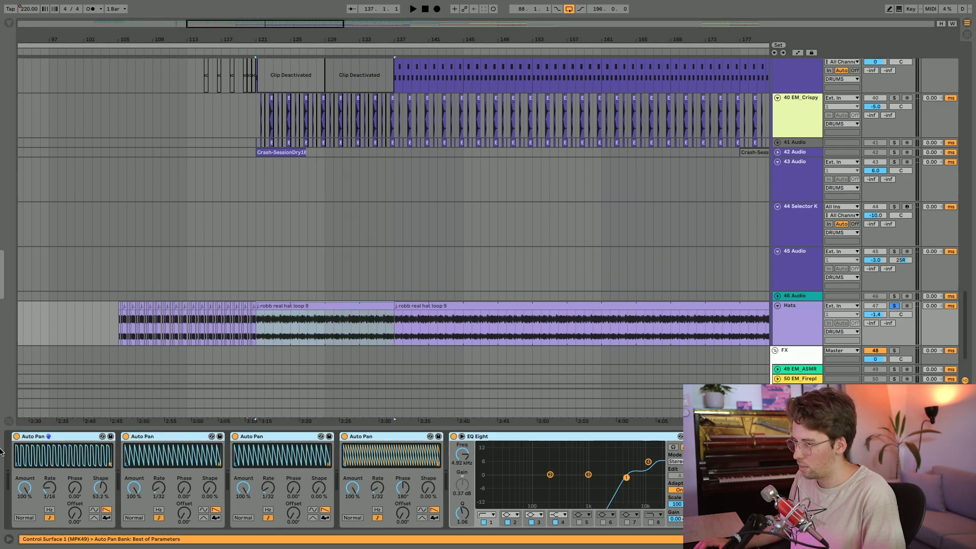
# Step: Group the Hats track's devices into an Audio Effect Rack and toggle the rack off and on to compare the sound
pyautogui.press('super+g')
pyautogui.click(17, 436)
pyautogui.press('space')
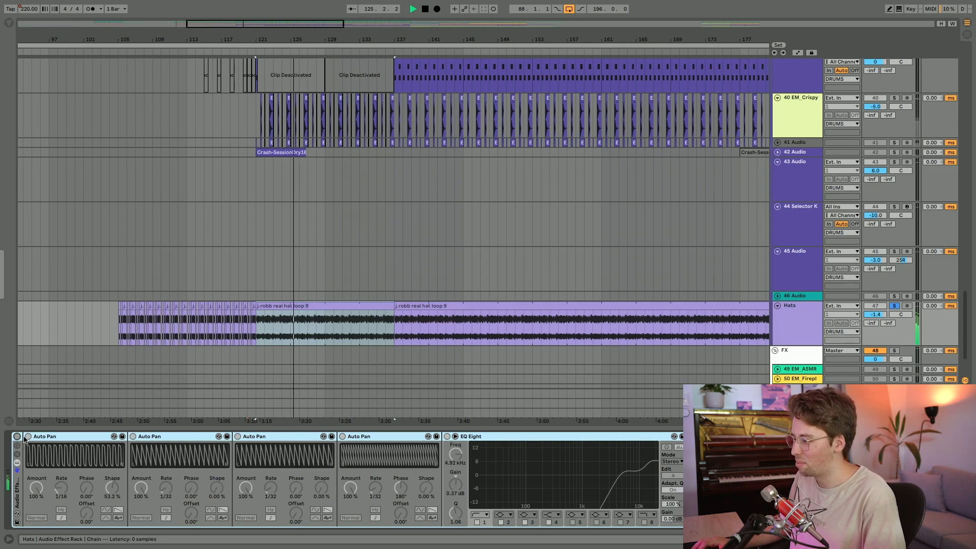
pyautogui.click(18, 437)
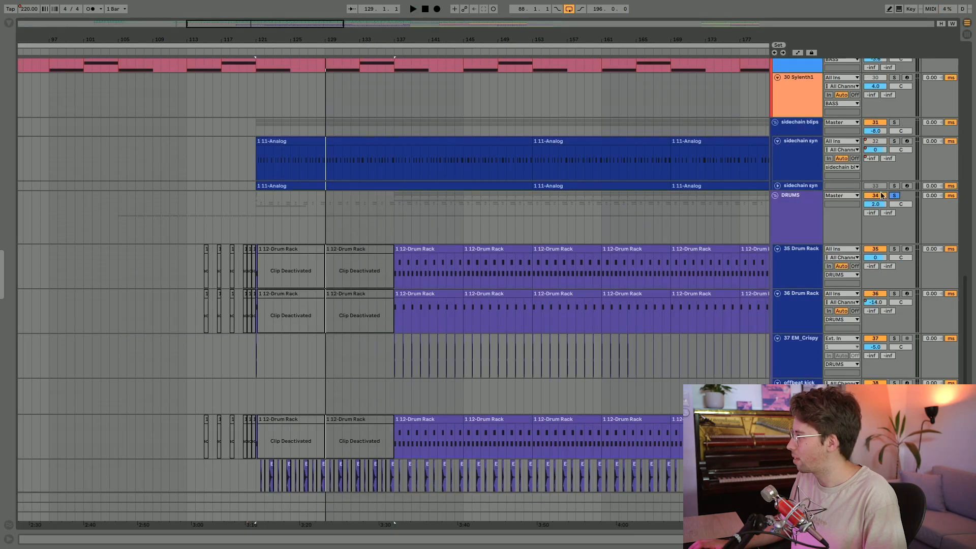
# Step: Fold the DRUMS group and play it in solo from bar 138, and stop playback
pyautogui.click(775, 196)
pyautogui.press('space')
pyautogui.click(403, 211)
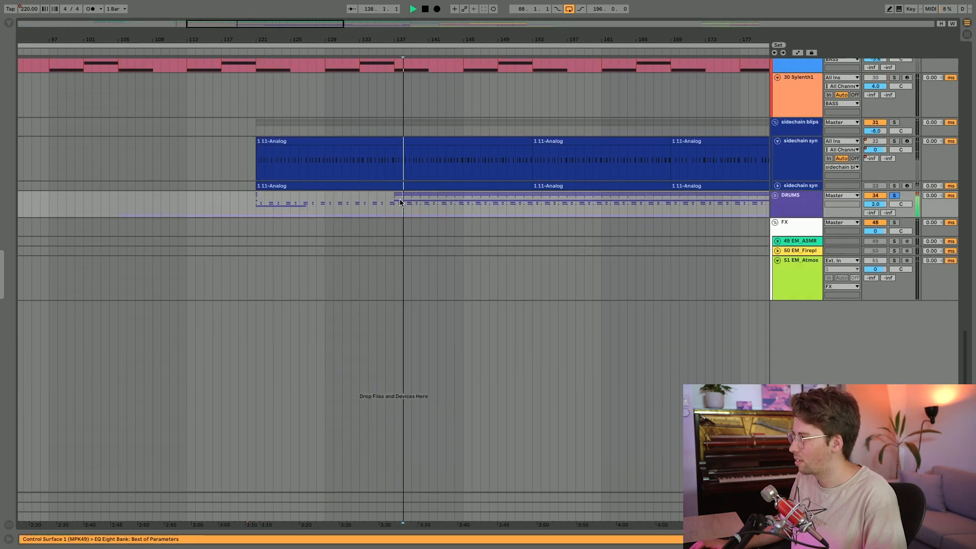
pyautogui.scroll(-4, 401, 215)
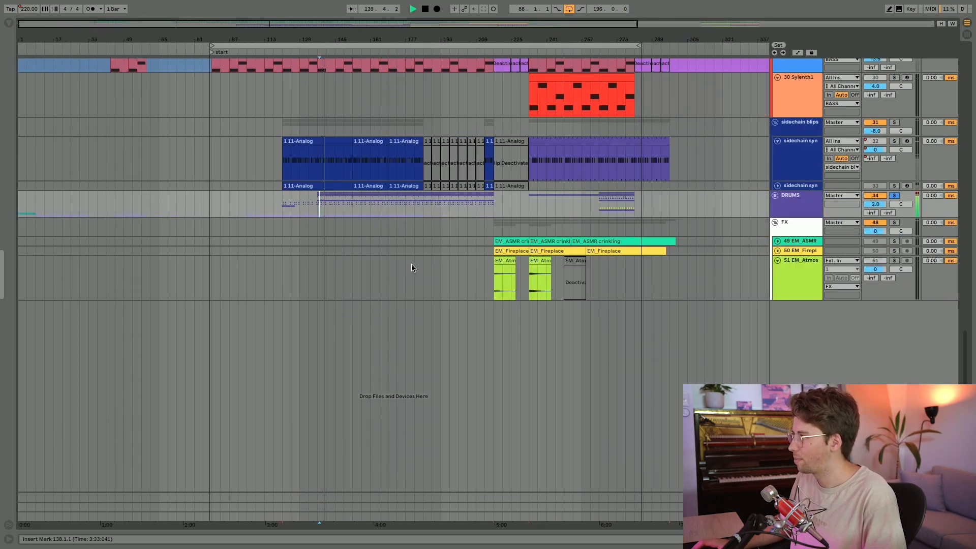
pyautogui.scroll(5, 411, 266)
pyautogui.scroll(8, 411, 266)
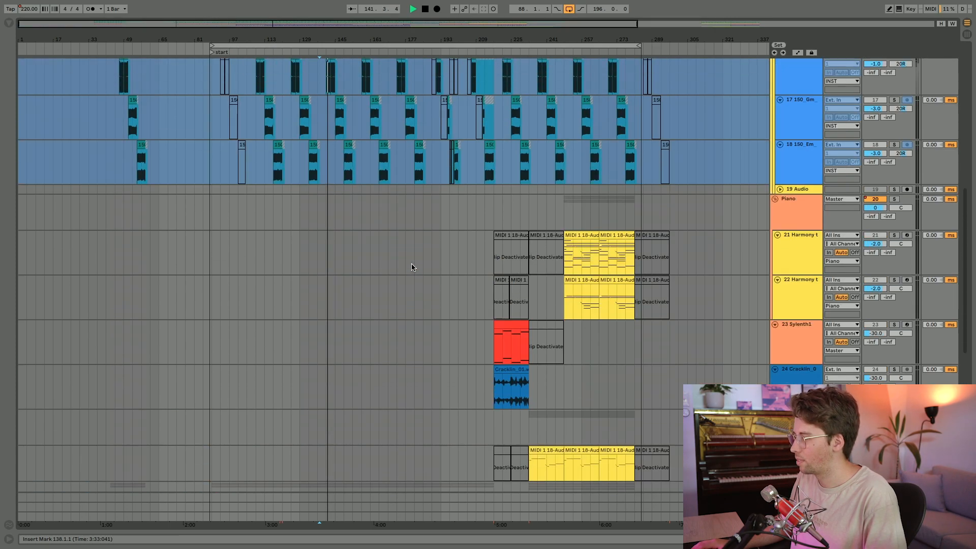
pyautogui.scroll(-7, 412, 266)
pyautogui.scroll(-1, 411, 265)
pyautogui.press('space')
# Step: Return to the 9 Group track and set the play position there to bar 213
pyautogui.scroll(8, 411, 266)
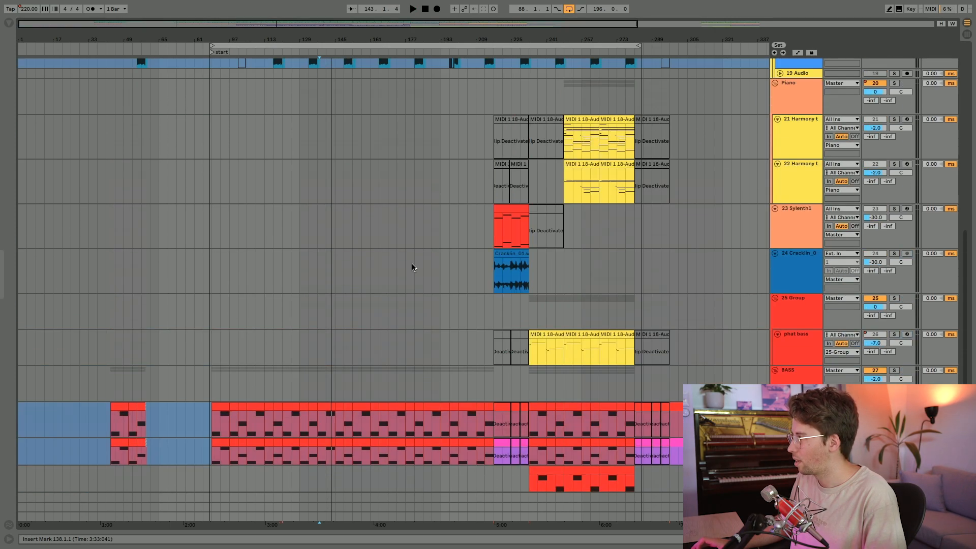
pyautogui.scroll(8, 413, 267)
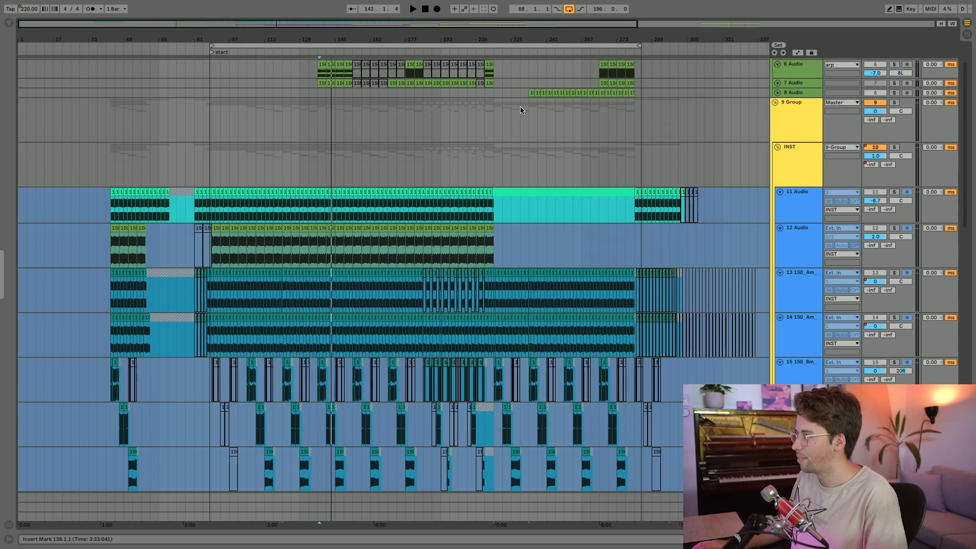
pyautogui.scroll(3, 508, 137)
pyautogui.click(495, 159)
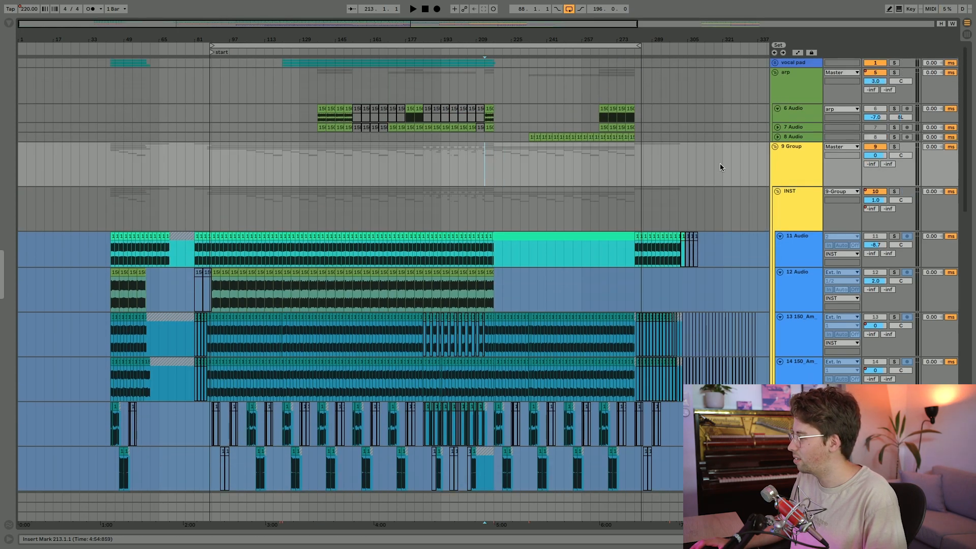
# Step: Expand the Master track and display its Song Tempo automation
pyautogui.click(766, 516)
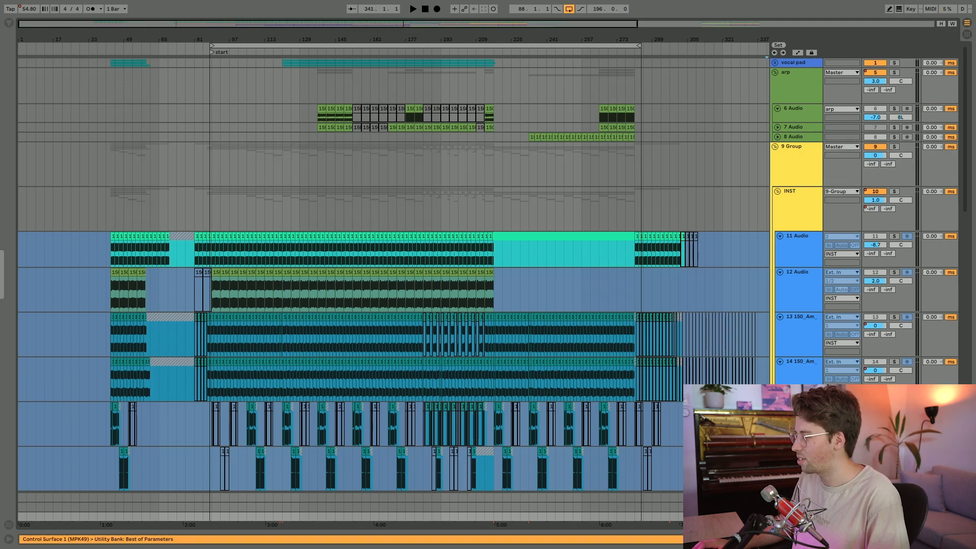
pyautogui.click(775, 516)
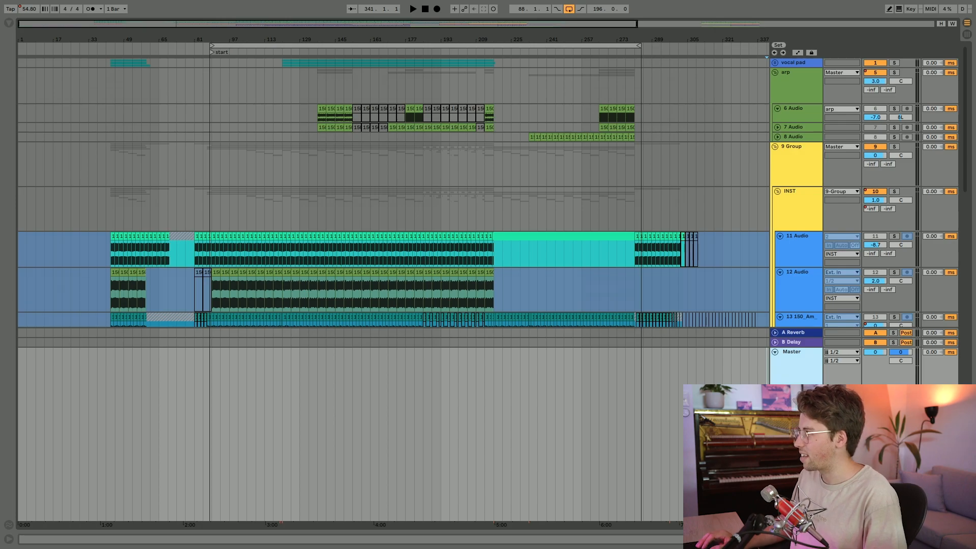
pyautogui.scroll(-8, 269, 207)
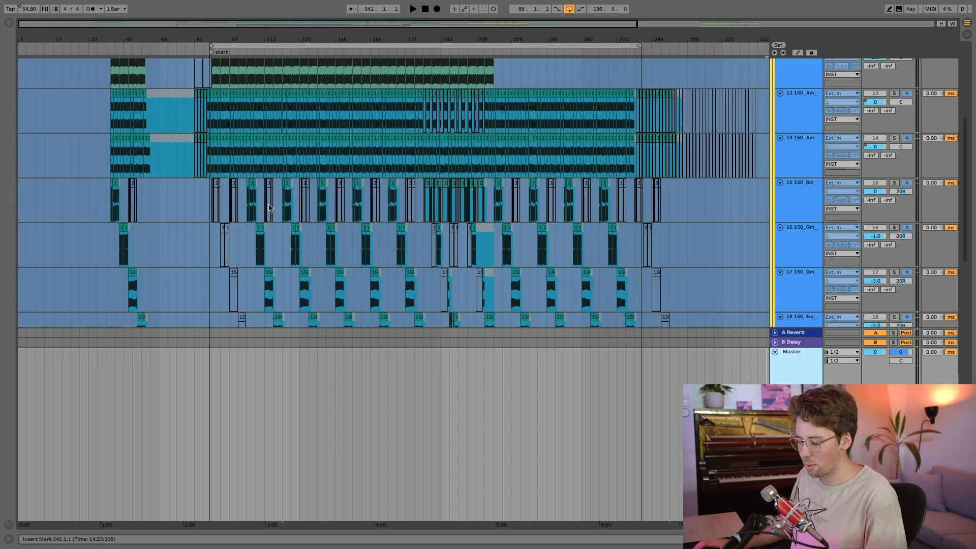
pyautogui.press('a')
pyautogui.moveTo(810, 376); pyautogui.dragTo(811, 277)
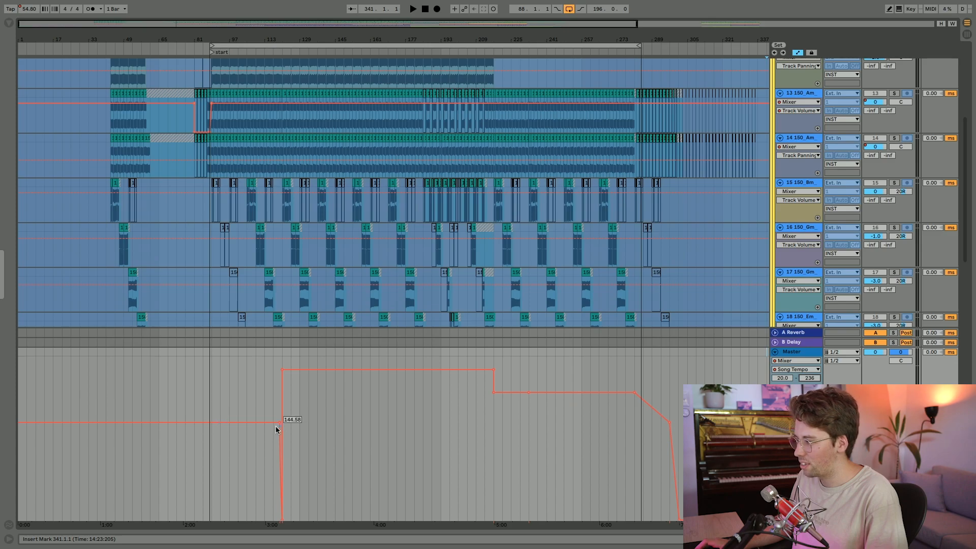
# Step: Clear the active solo, play the tempo drop from bar 120, and stop playback after bar 121
pyautogui.scroll(10, 279, 429)
pyautogui.click(341, 380)
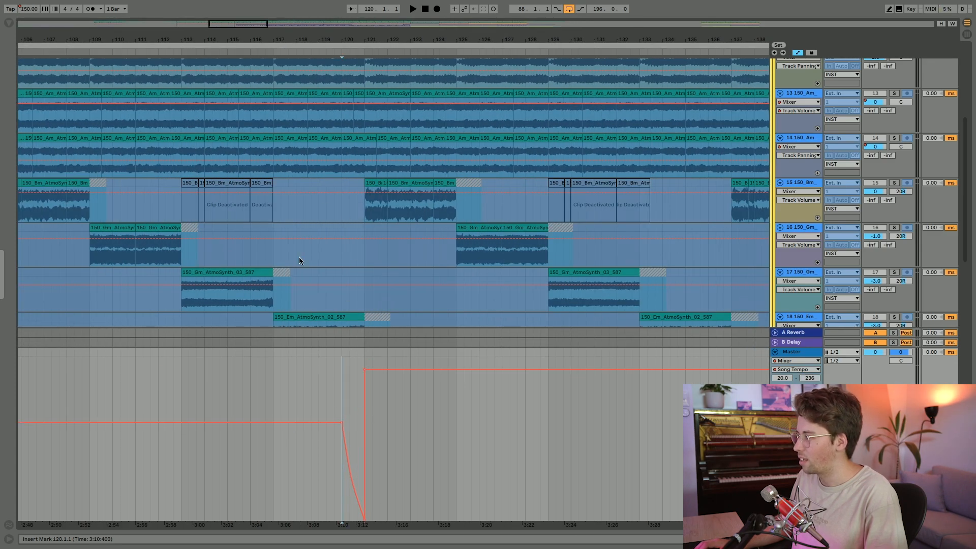
pyautogui.click(897, 316)
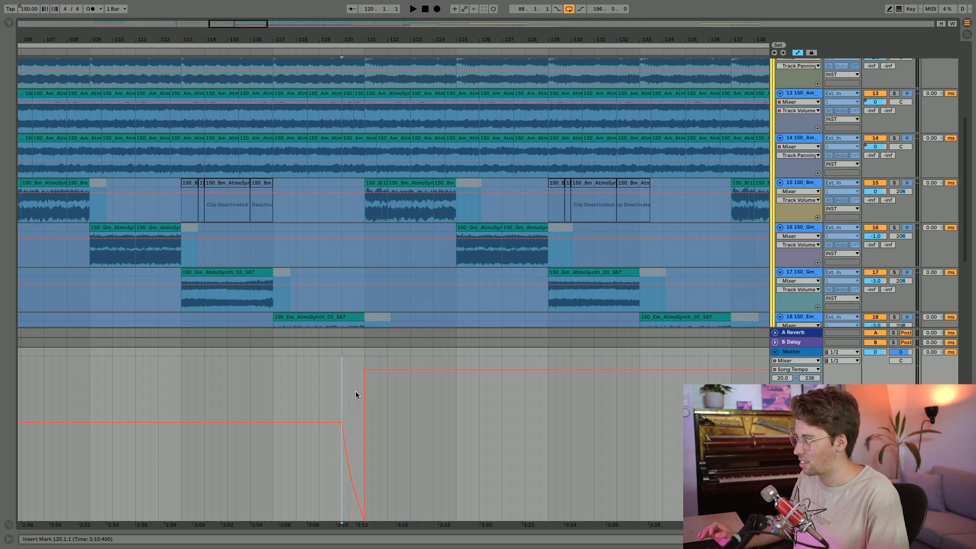
pyautogui.press('space')
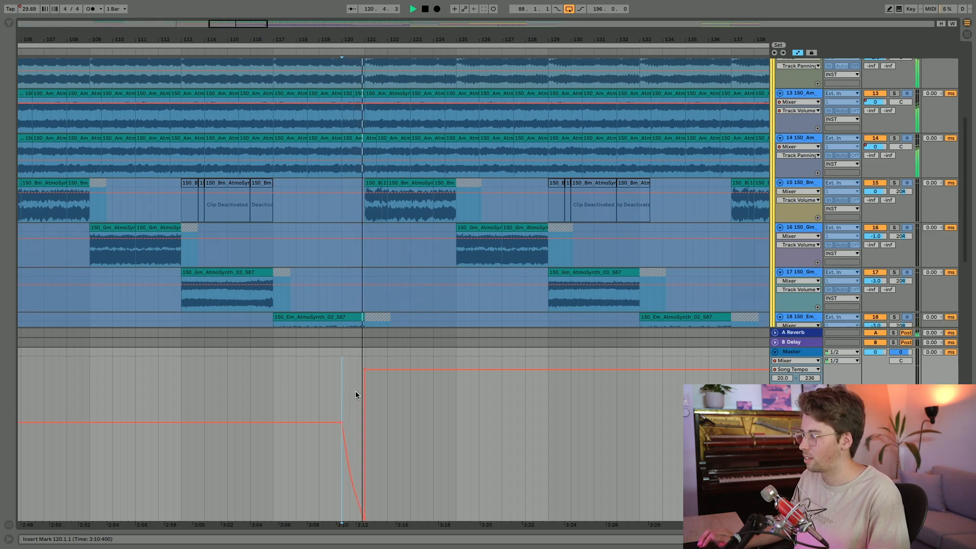
pyautogui.press('space')
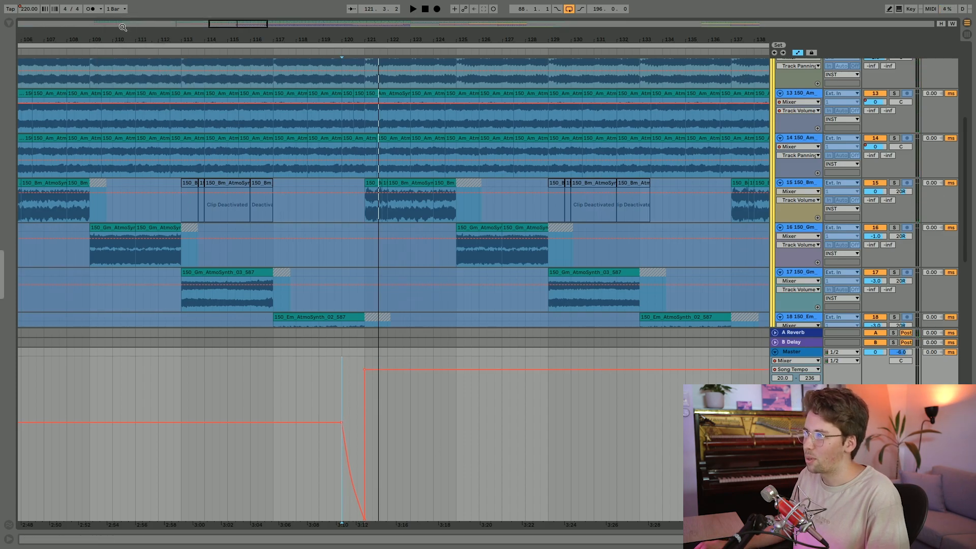
# Step: Turn on the metronome, play the tempo drop from bar 119, and stop playback after bar 121
pyautogui.click(95, 10)
pyautogui.click(337, 379)
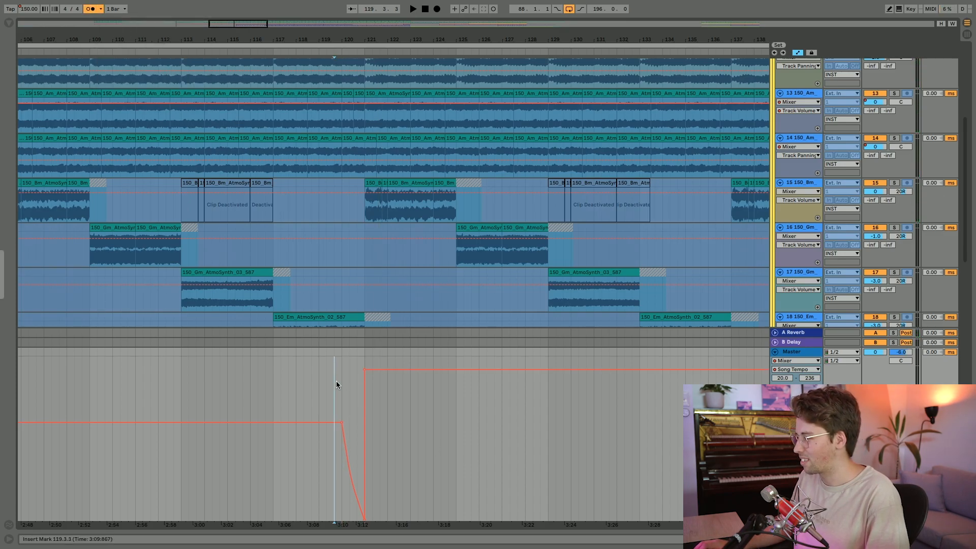
pyautogui.click(319, 369)
pyautogui.press('space')
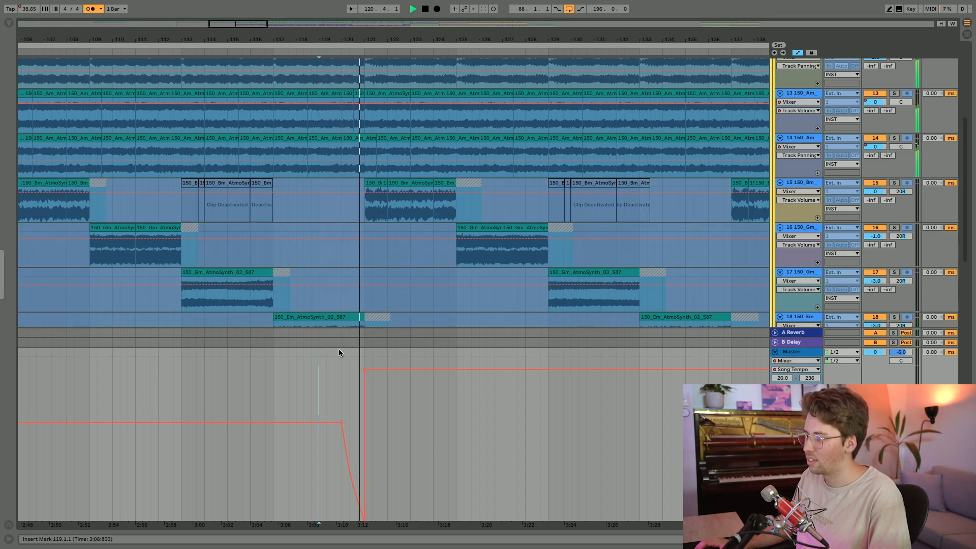
pyautogui.press('space')
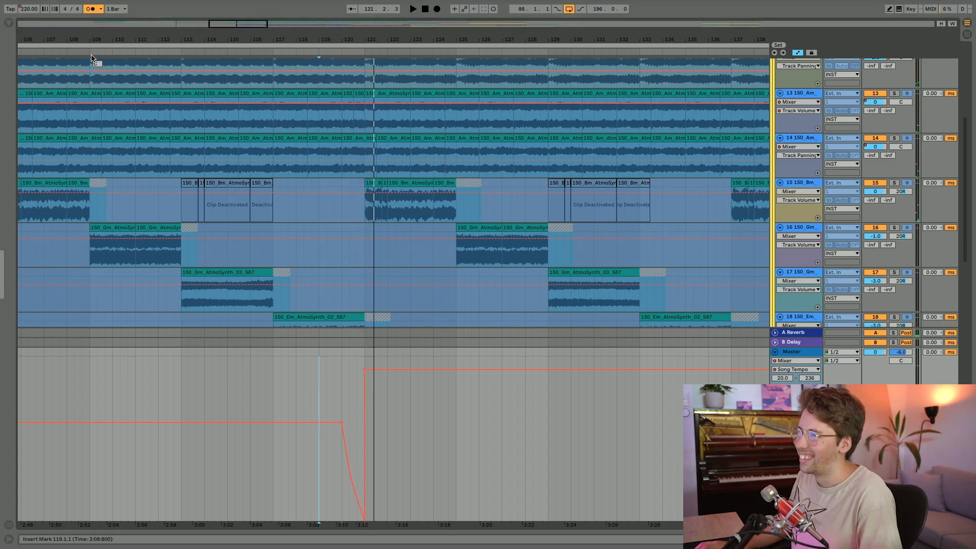
# Step: Examine the Master's Song Tempo curve across the rest of the song and place the insert marker at bar 217
pyautogui.click(100, 10)
pyautogui.click(417, 415)
pyautogui.scroll(-5, 378, 416)
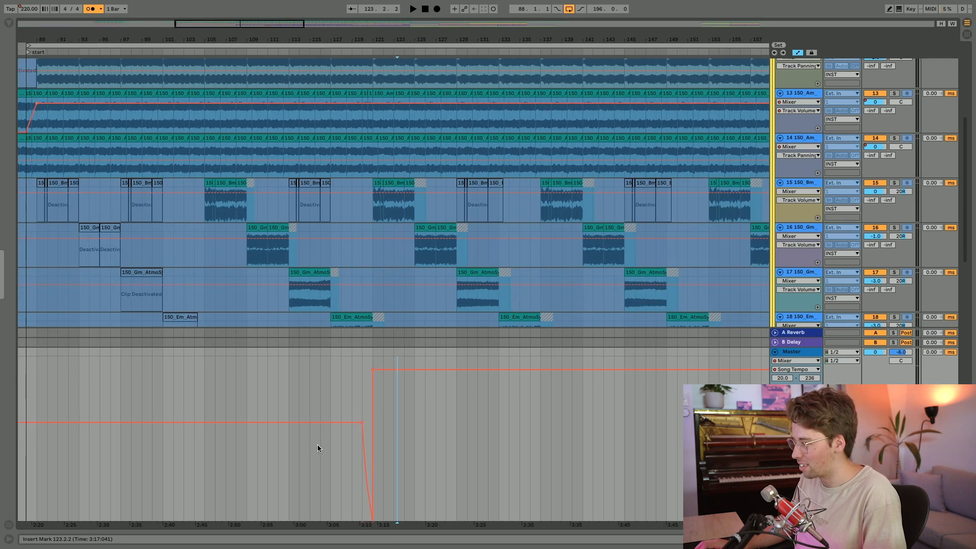
pyautogui.scroll(-10, 424, 406)
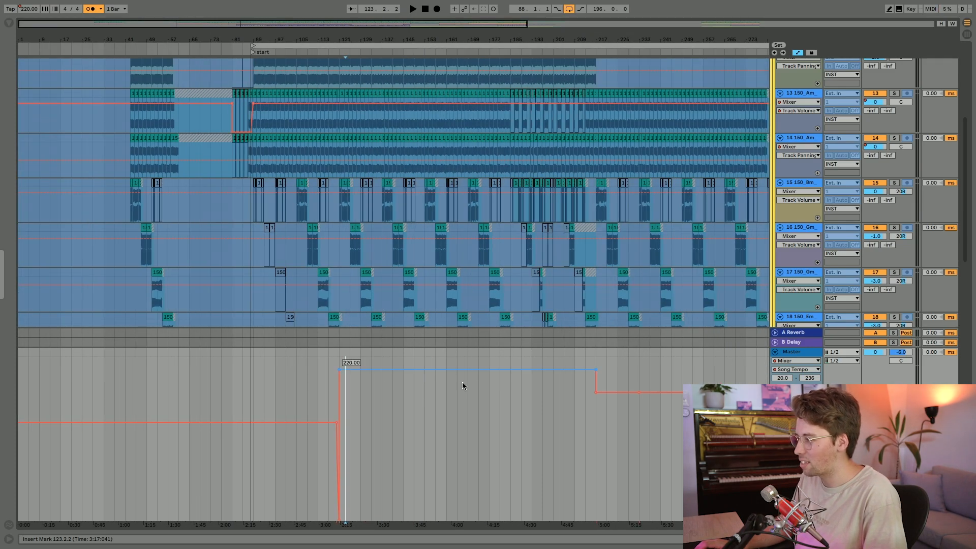
pyautogui.hscroll(10, 556, 403)
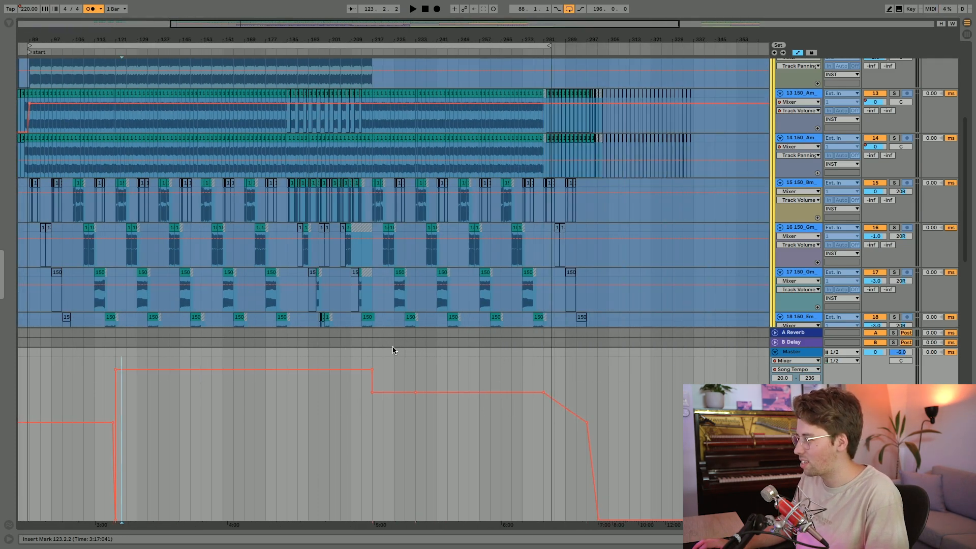
pyautogui.click(374, 359)
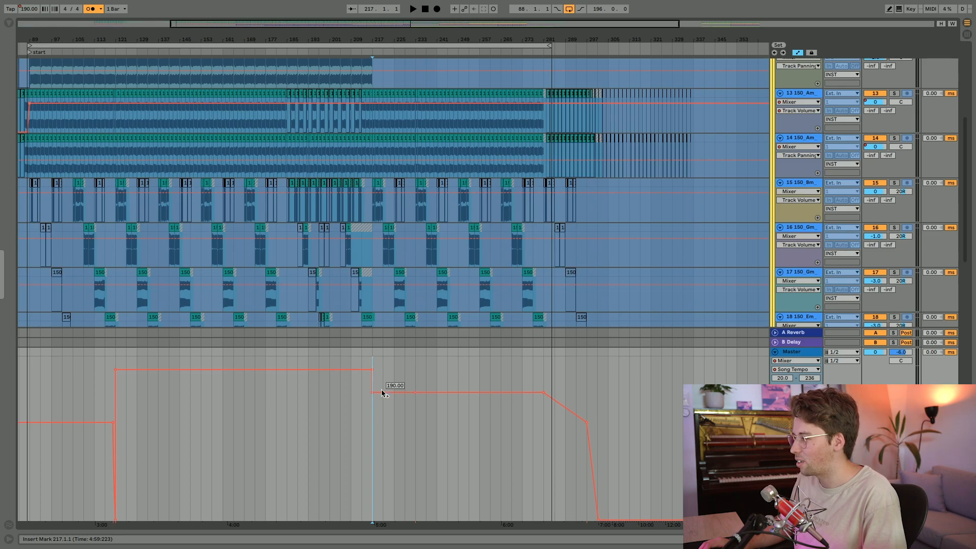
# Step: Hide the automation, fold the Master track, and return to the uppermost tracks
pyautogui.press('a')
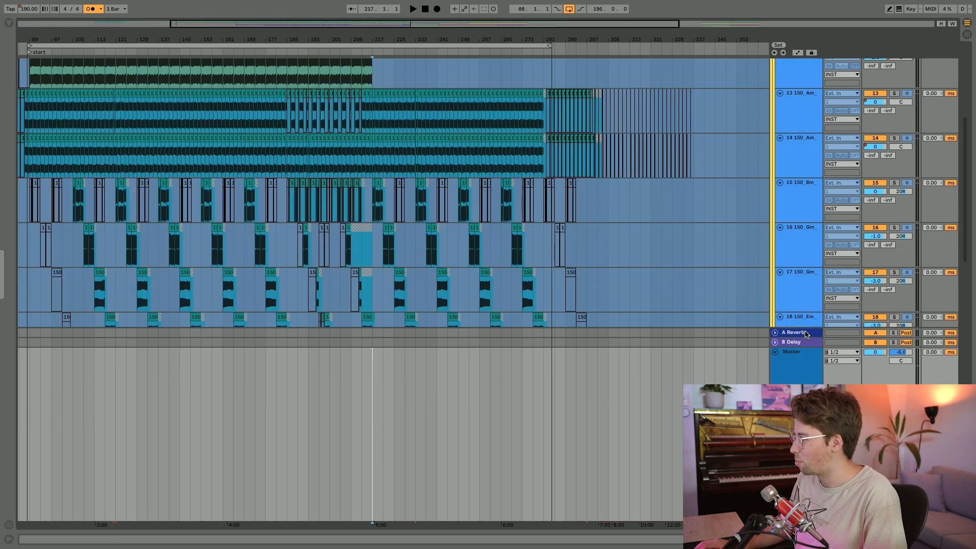
pyautogui.click(793, 363)
pyautogui.click(775, 351)
pyautogui.scroll(5, 584, 282)
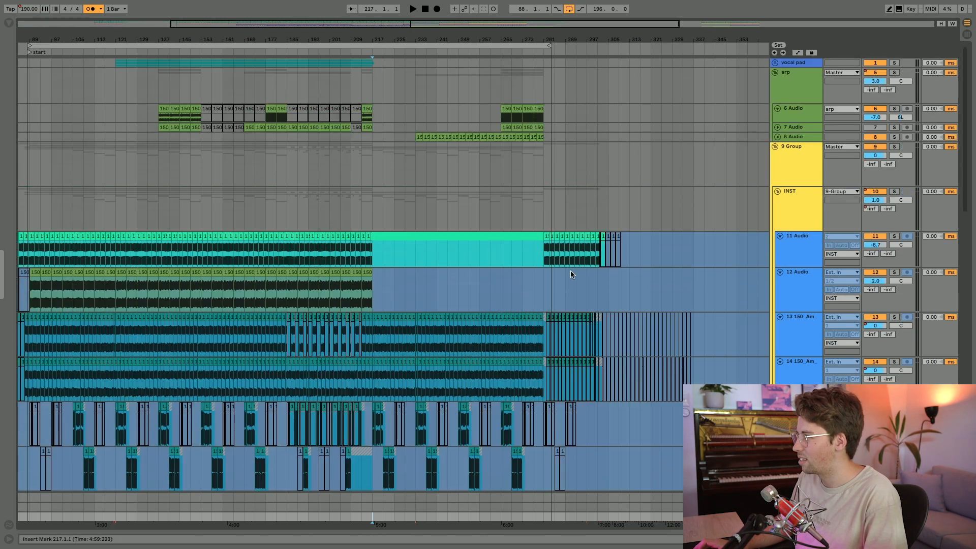
# Step: Play the full arrangement from bar 249 down to the Piano group's harmony tracks, and stop playback
pyautogui.click(493, 79)
pyautogui.click(459, 84)
pyautogui.scroll(-5, 459, 87)
pyautogui.press('space')
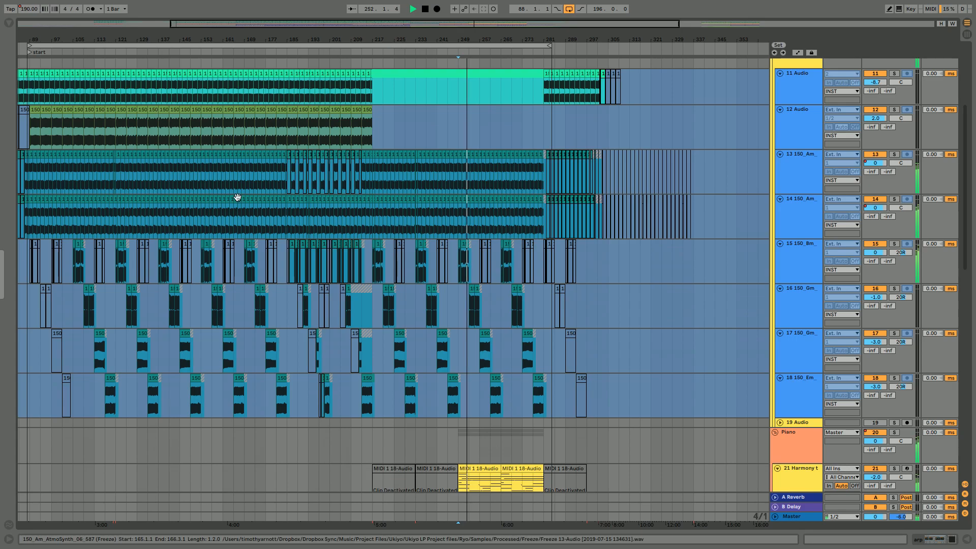
pyautogui.scroll(-3, 237, 199)
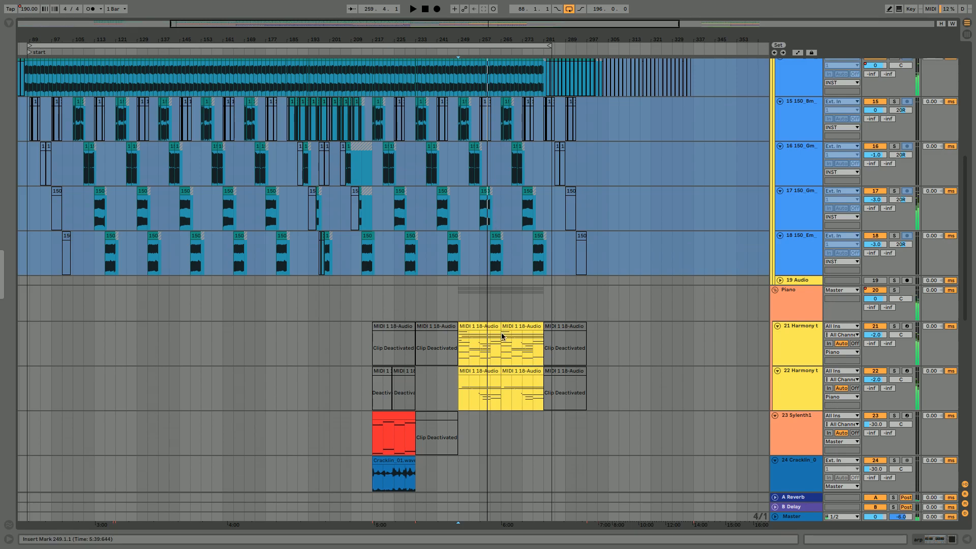
# Step: Place the insert marker at bar 233 on the 9 Group track and solo the INST group
pyautogui.scroll(10, 502, 336)
pyautogui.click(417, 170)
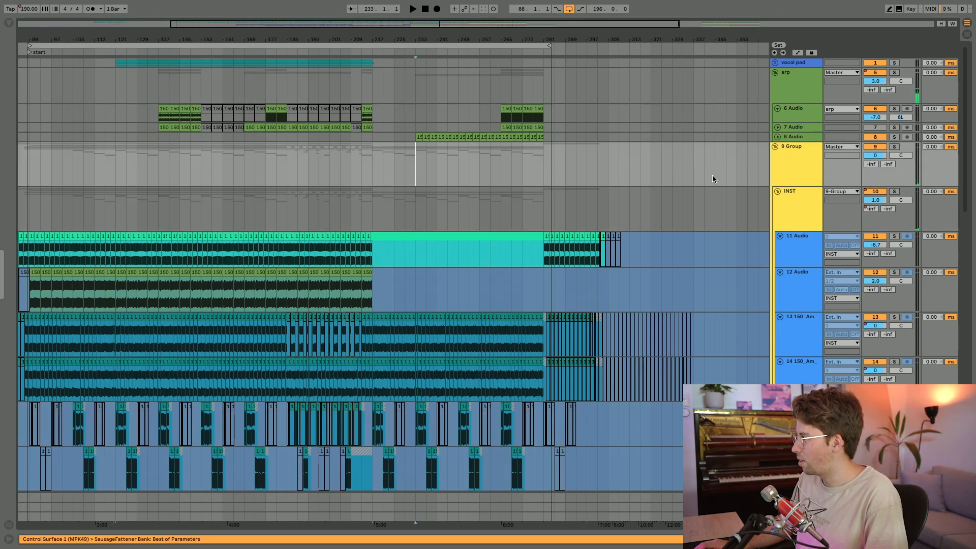
pyautogui.click(856, 199)
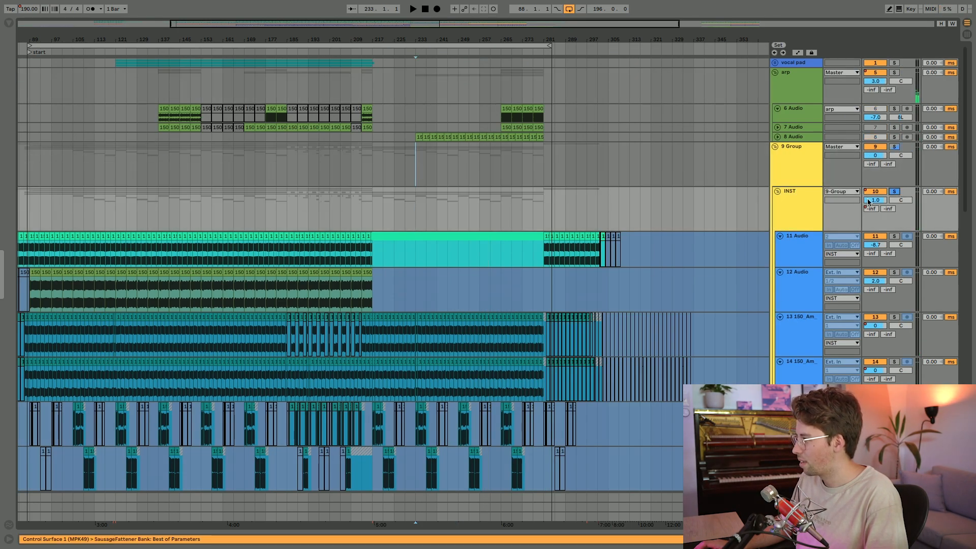
pyautogui.scroll(-4, 487, 306)
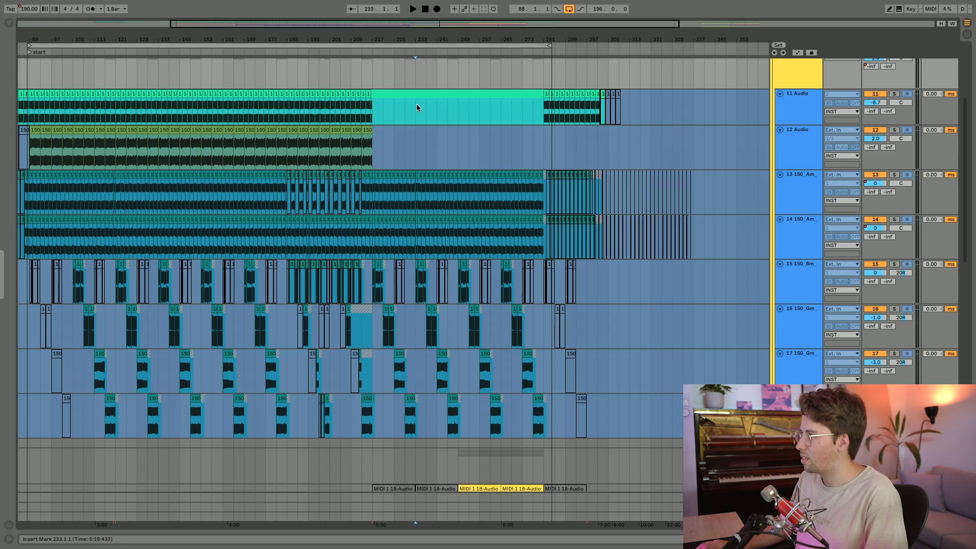
# Step: Display the INST group's device chain and examine its effects from the SausageFattener and reverb through to the Auto Pans
pyautogui.doubleClick(796, 81)
pyautogui.hscroll(-5, 360, 464)
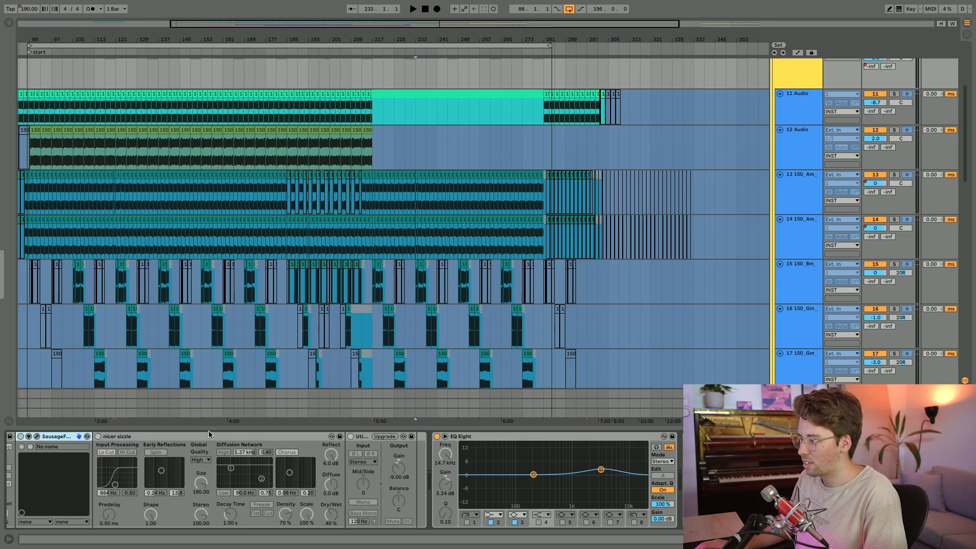
pyautogui.hscroll(-6, 227, 440)
pyautogui.hscroll(6, 180, 440)
pyautogui.hscroll(10, 180, 440)
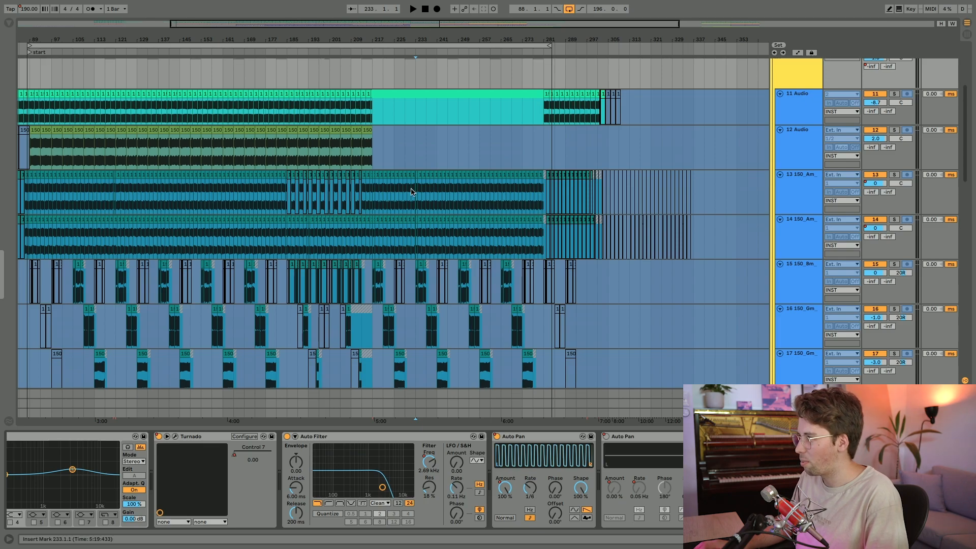
# Step: Solo the Piano group, play it from bar 249, and stop playback
pyautogui.click(423, 103)
pyautogui.scroll(-7, 458, 291)
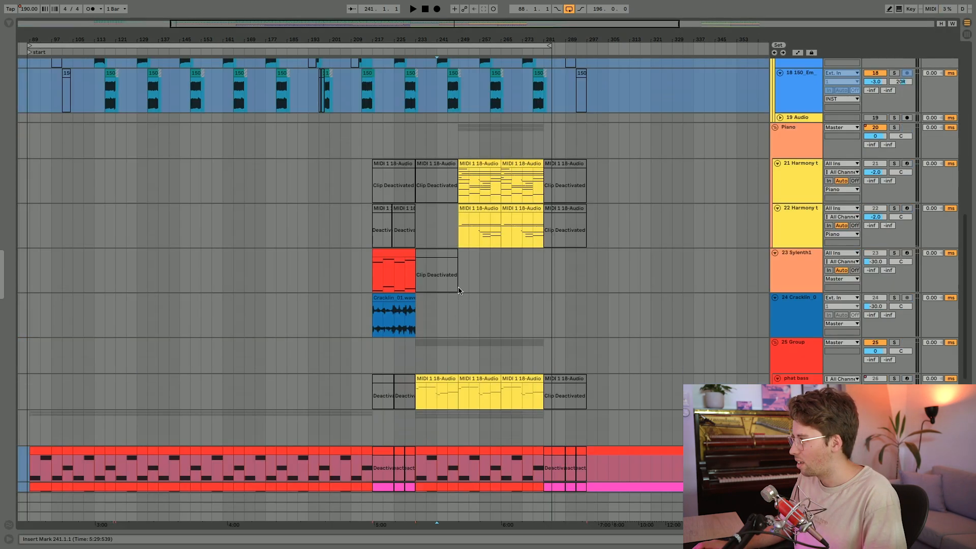
pyautogui.click(459, 197)
pyautogui.click(788, 140)
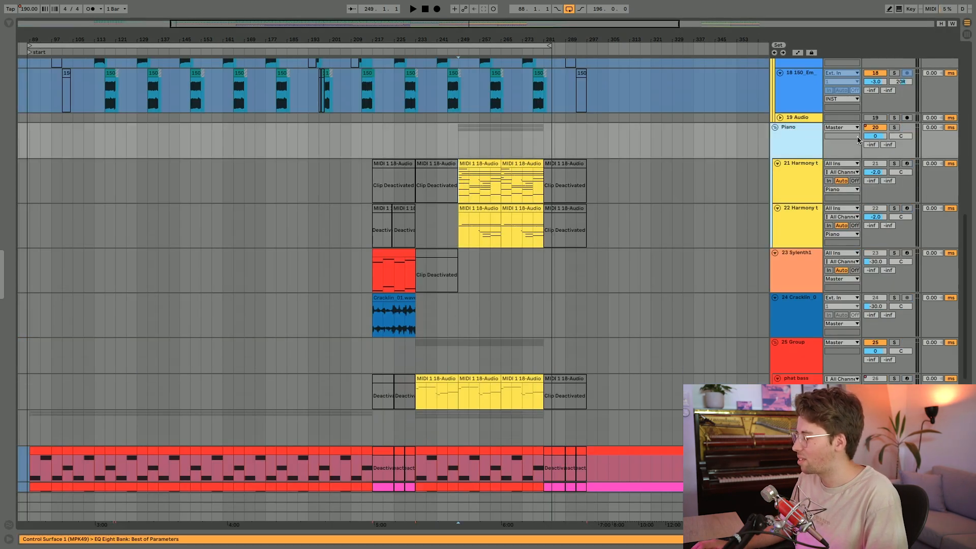
pyautogui.scroll(5, 568, 229)
pyautogui.scroll(3, 287, 222)
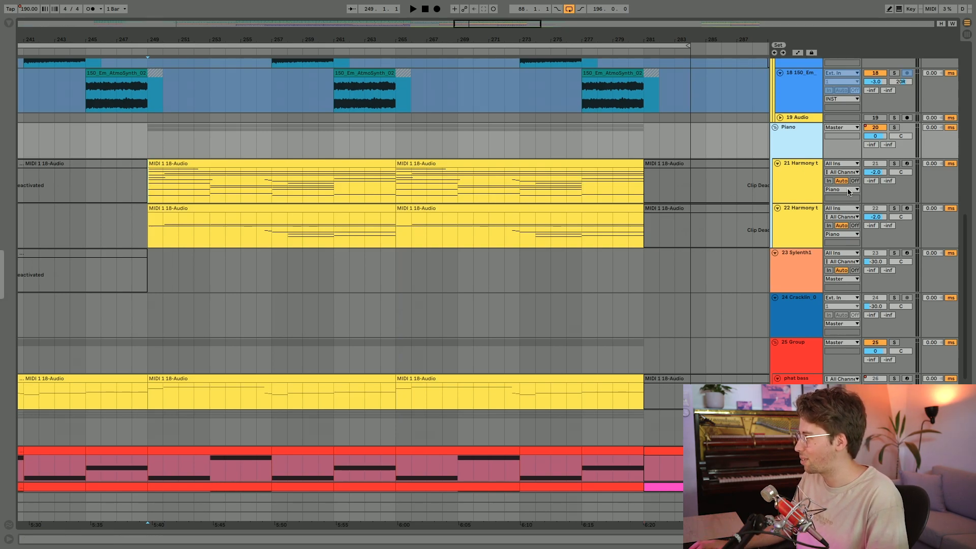
pyautogui.click(894, 127)
pyautogui.press('space')
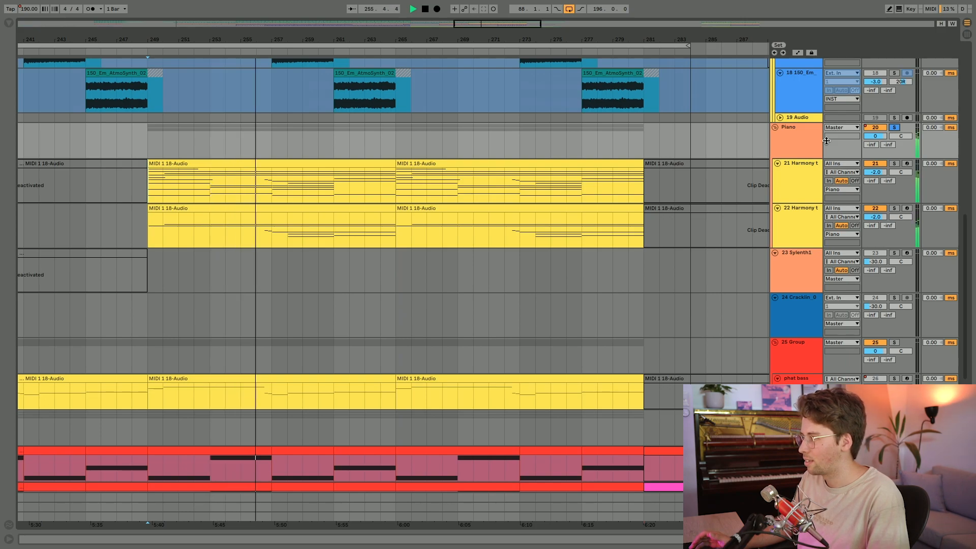
pyautogui.press('space')
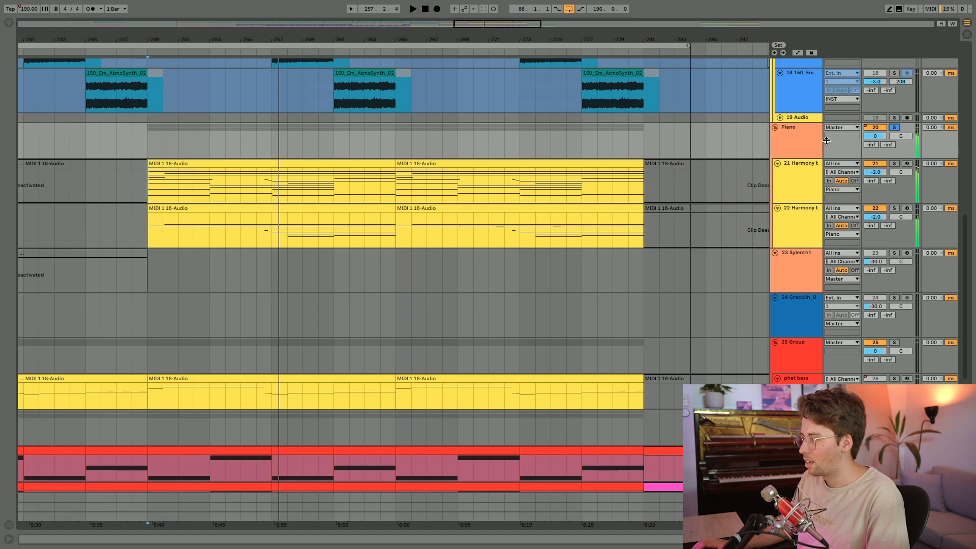
# Step: Open the 21 Harmony track's MIDI clip at bar 249, examine its notes, and close the note editor
pyautogui.click(805, 215)
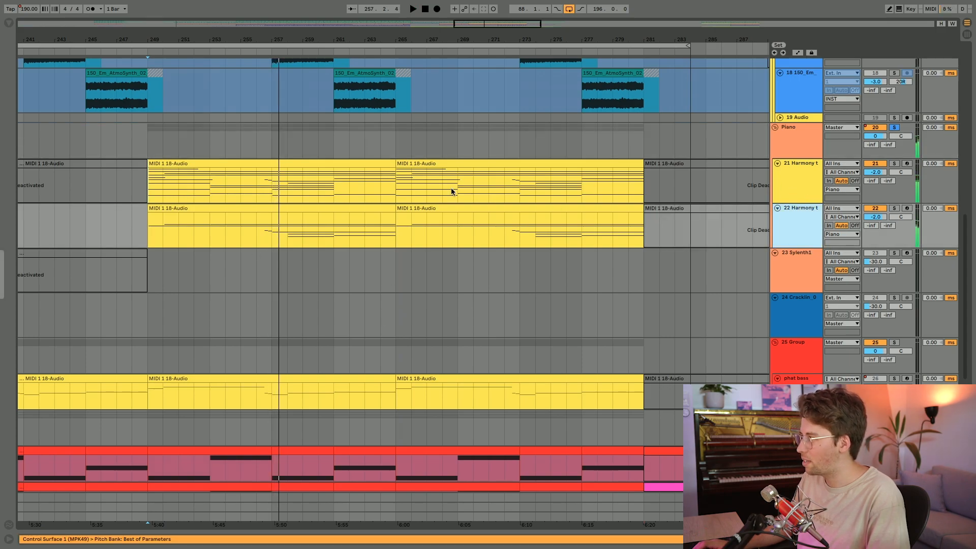
pyautogui.scroll(-5, 377, 211)
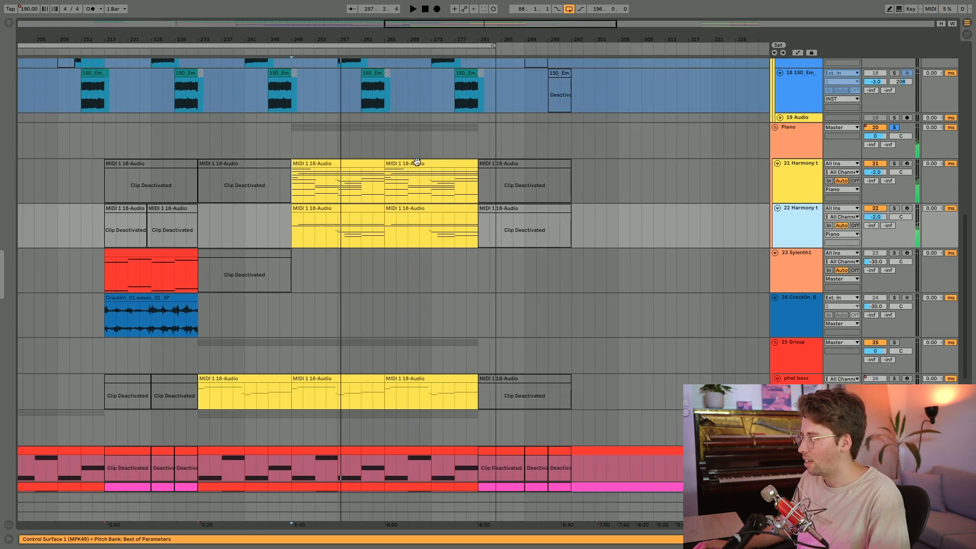
pyautogui.doubleClick(383, 184)
pyautogui.moveTo(418, 142)
pyautogui.mouseDown()
pyautogui.moveTo(418, 165)
pyautogui.moveTo(418, 143)
pyautogui.mouseUp()
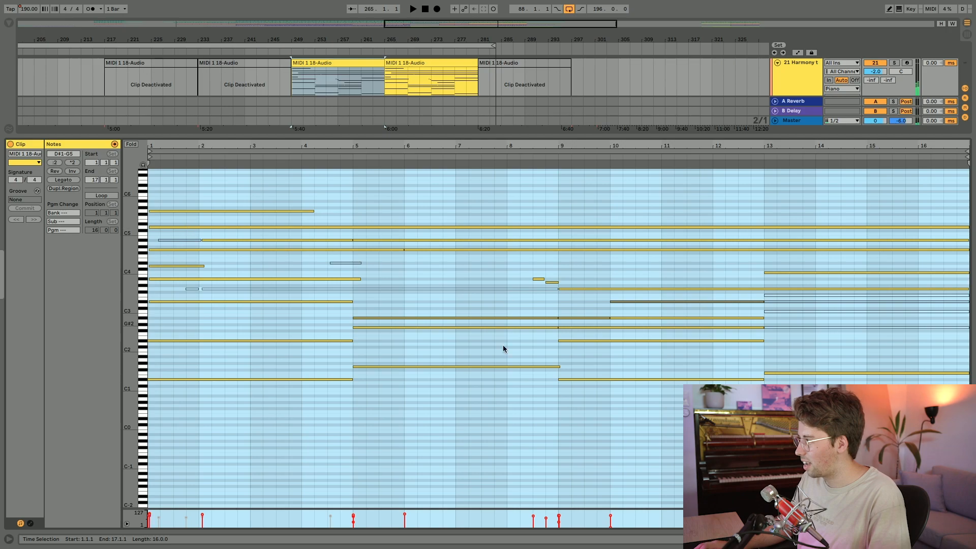
pyautogui.hotkey('ctrl', 'alt', 'l')
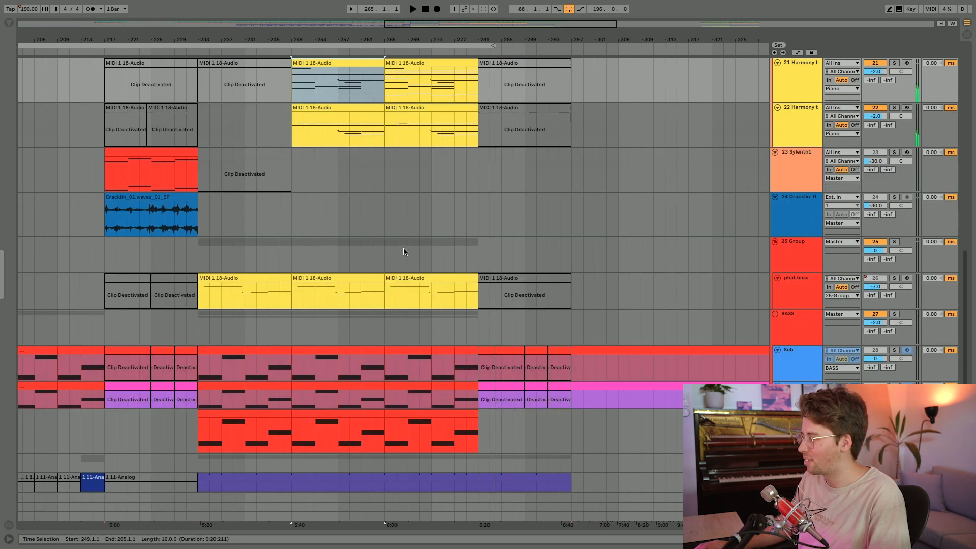
# Step: Turn off the Piano group's solo and return to the harmony and bass tracks
pyautogui.scroll(3, 379, 253)
pyautogui.scroll(-3, 428, 312)
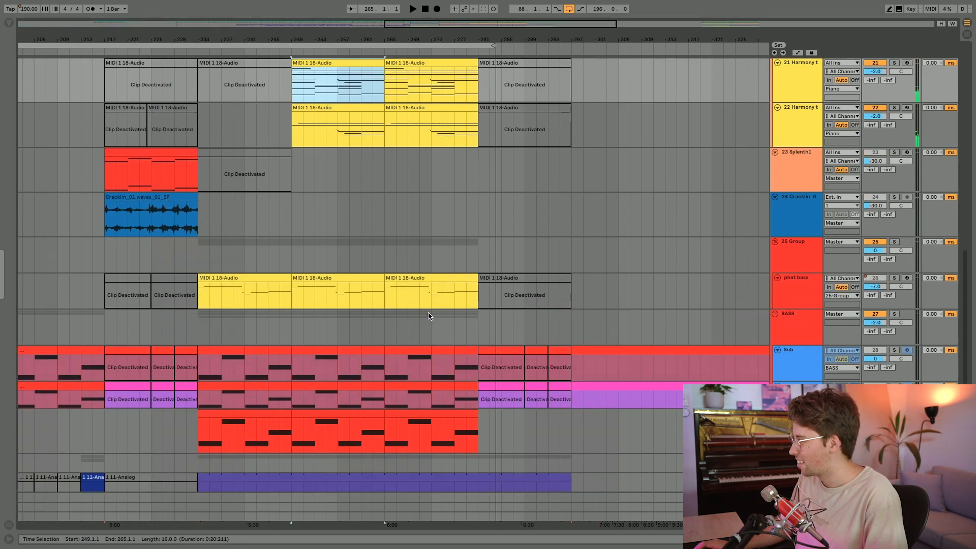
pyautogui.scroll(4, 428, 312)
pyautogui.click(894, 189)
pyautogui.scroll(-5, 617, 264)
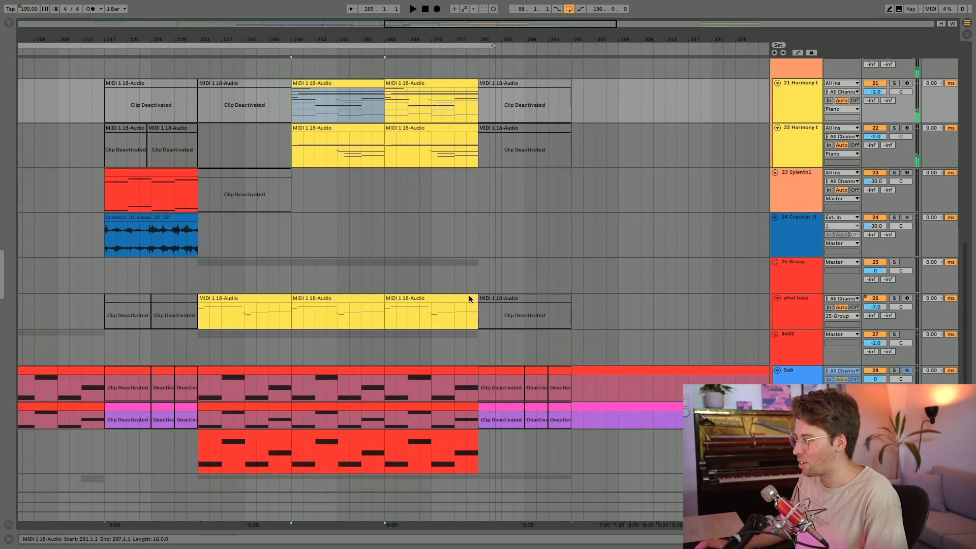
# Step: Look over the phat bass, BASS and sidechain tracks and continue down to the DRUMS group
pyautogui.click(341, 313)
pyautogui.scroll(-5, 341, 295)
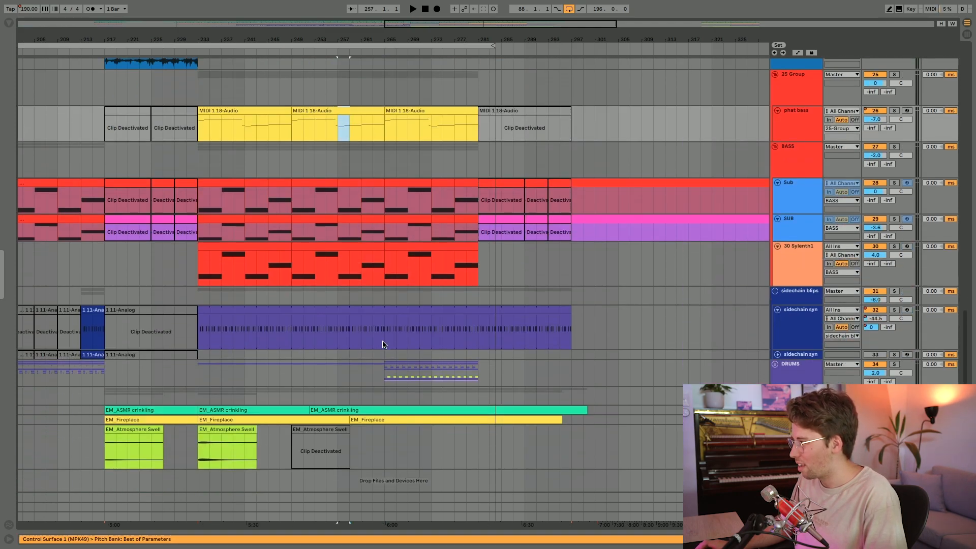
pyautogui.scroll(9, 377, 329)
pyautogui.scroll(-12, 379, 329)
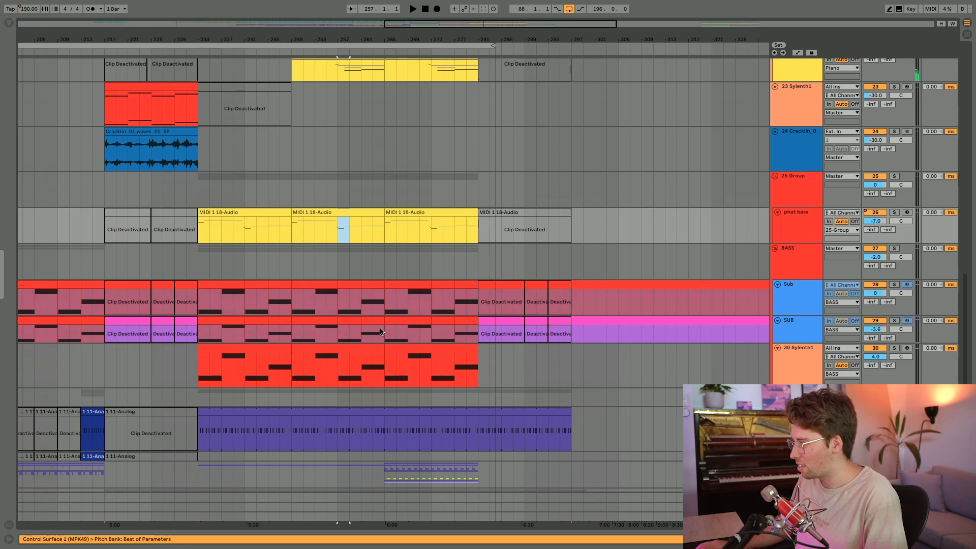
pyautogui.scroll(15, 380, 331)
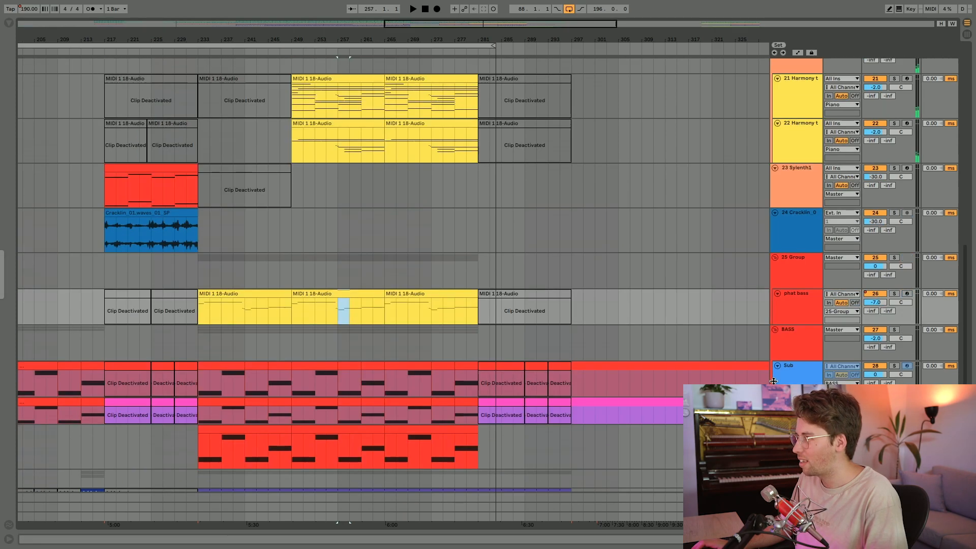
pyautogui.scroll(-20, 751, 362)
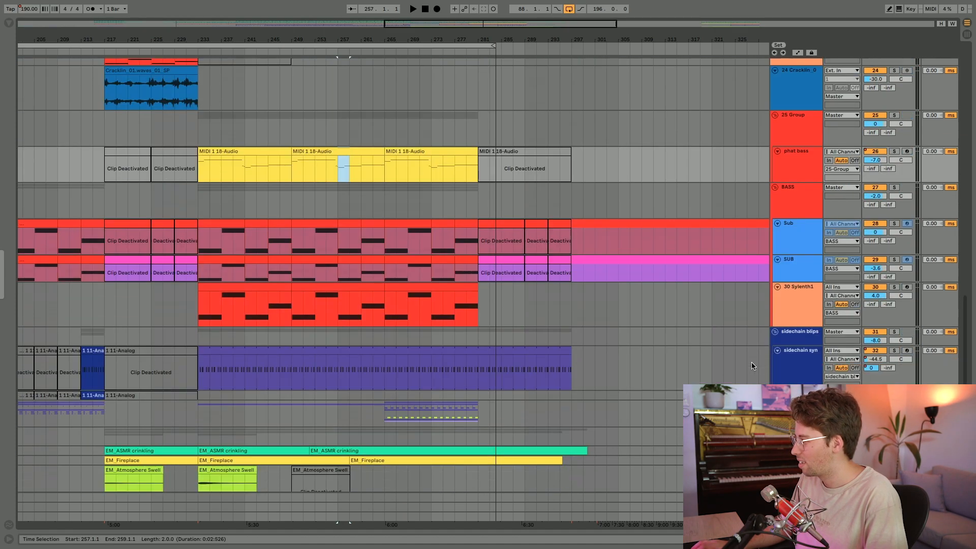
pyautogui.scroll(-9, 776, 363)
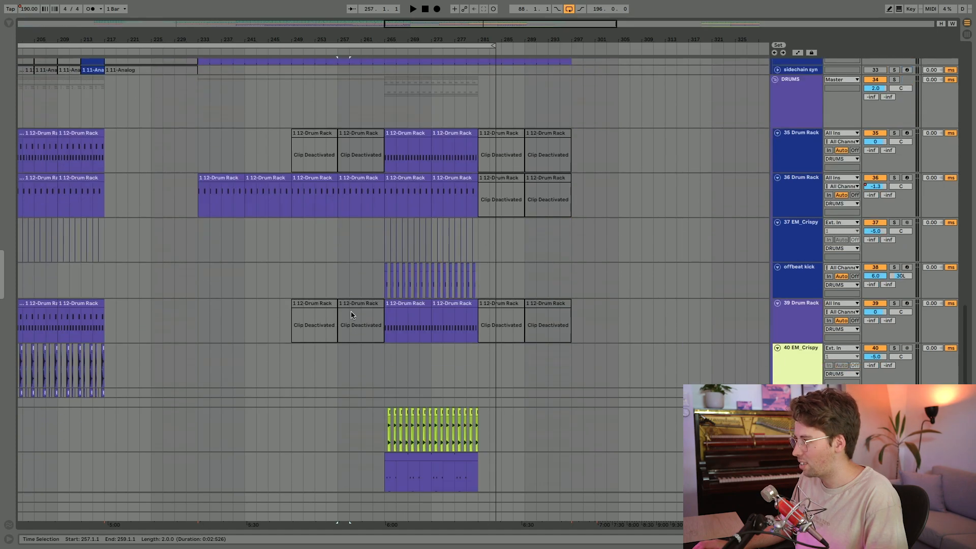
# Step: Select the DRUMS group and place the playback start at bar 265 on the 37 EM_Crispy track
pyautogui.keyDown('ctrl'); pyautogui.scroll(6, 376, 266); pyautogui.keyUp('ctrl')
pyautogui.keyDown('ctrl'); pyautogui.scroll(-4, 384, 268); pyautogui.keyUp('ctrl')
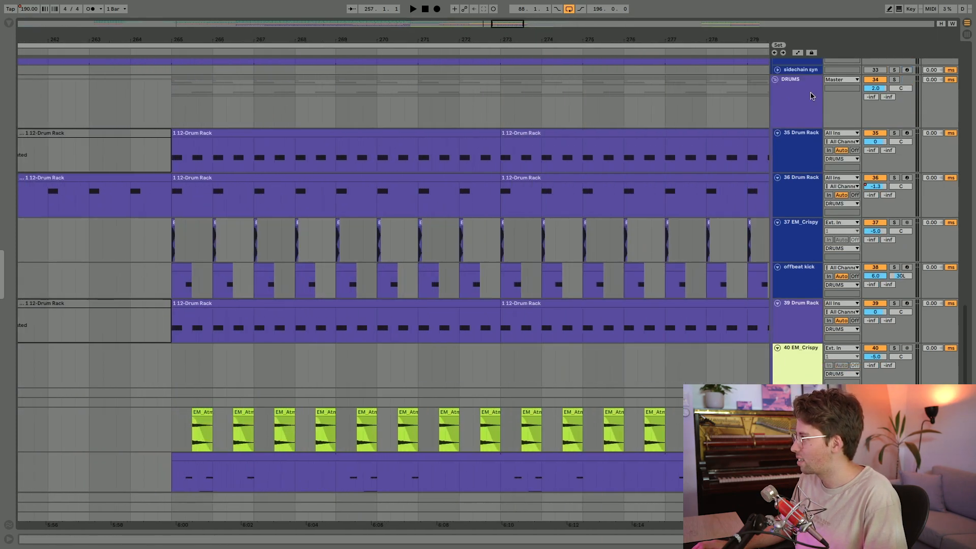
pyautogui.click(800, 94)
pyautogui.keyDown('ctrl'); pyautogui.scroll(-1, 556, 176); pyautogui.keyUp('ctrl')
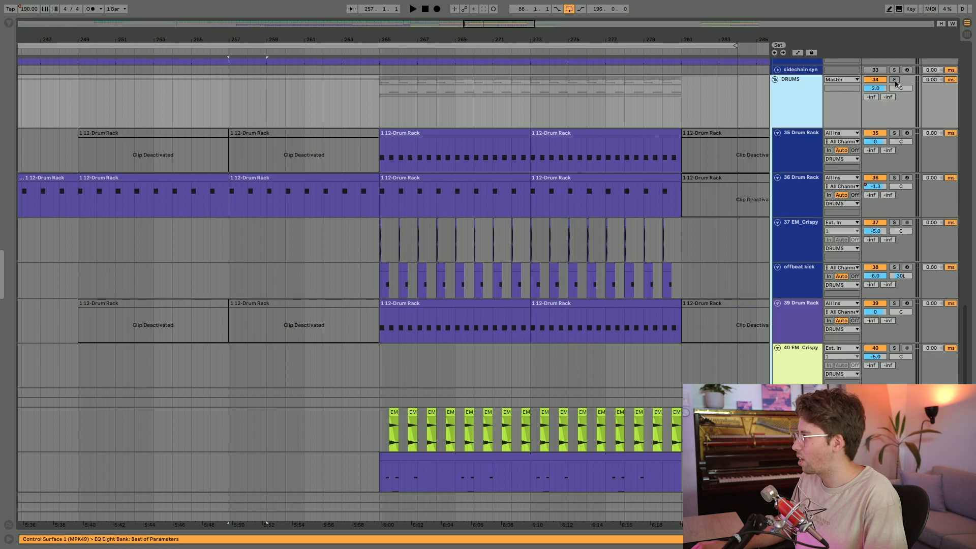
pyautogui.scroll(-3, 310, 200)
pyautogui.hscroll(3, 310, 200)
pyautogui.click(278, 179)
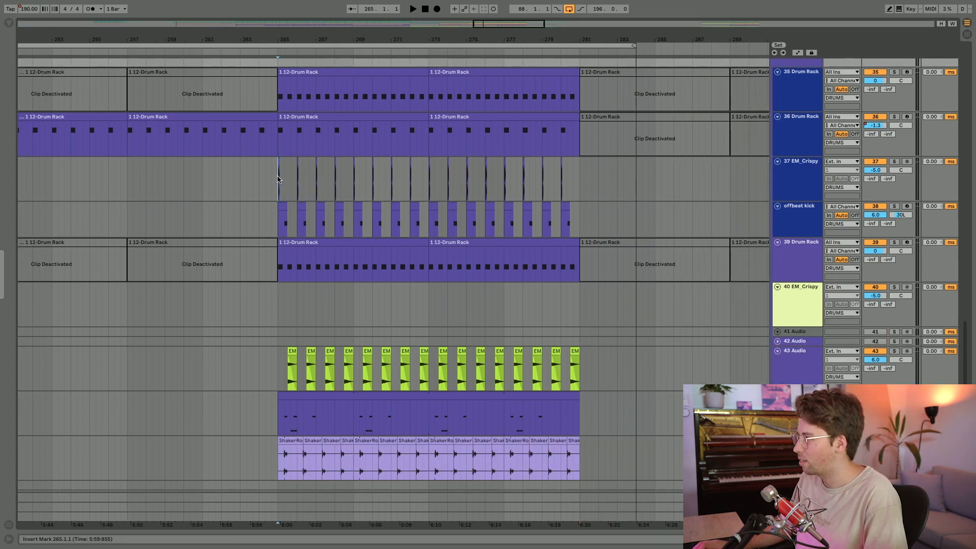
# Step: Solo and play the offbeat kick and 35 Drum Rack tracks from bar 265, first separately and in combination
pyautogui.click(894, 206)
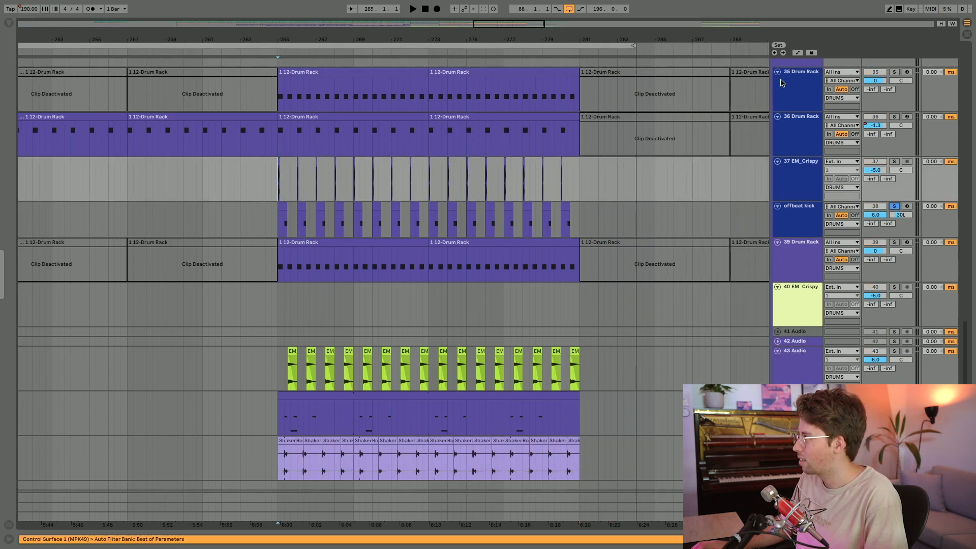
pyautogui.press('space')
pyautogui.click(894, 72)
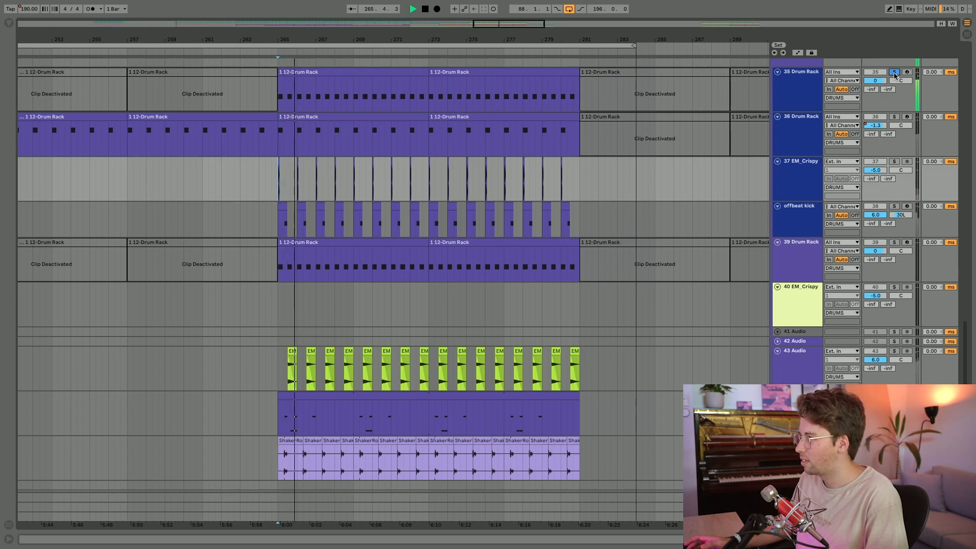
pyautogui.press('space')
pyautogui.keyDown('ctrl'); pyautogui.click(894, 206); pyautogui.keyUp('ctrl')
pyautogui.press('space')
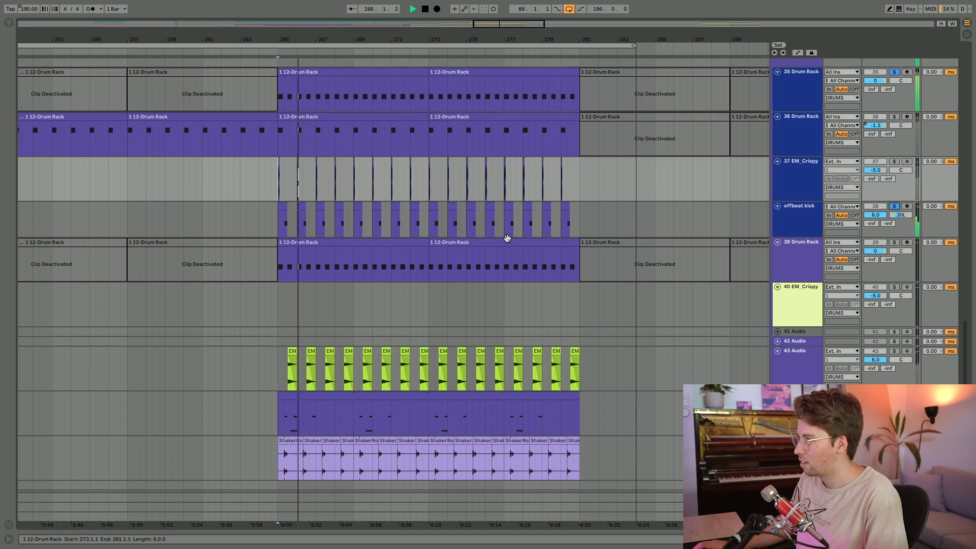
pyautogui.press('space')
# Step: Add 43 Audio's atmosphere clips to the soloed drums and play them from bar 265
pyautogui.click(314, 382)
pyautogui.scroll(-1, 313, 393)
pyautogui.scroll(-4, 314, 393)
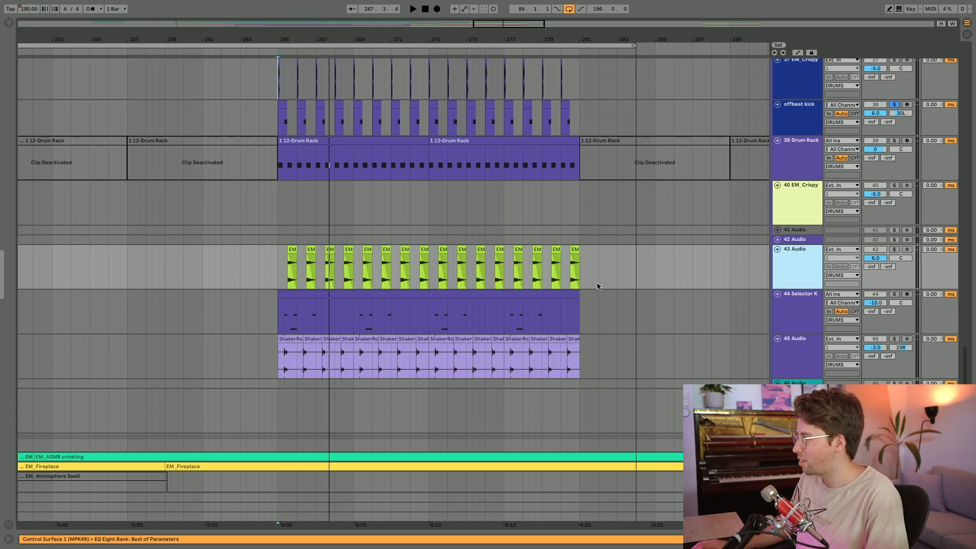
pyautogui.click(290, 264)
pyautogui.press('+')
pyautogui.press('+')
pyautogui.press('space')
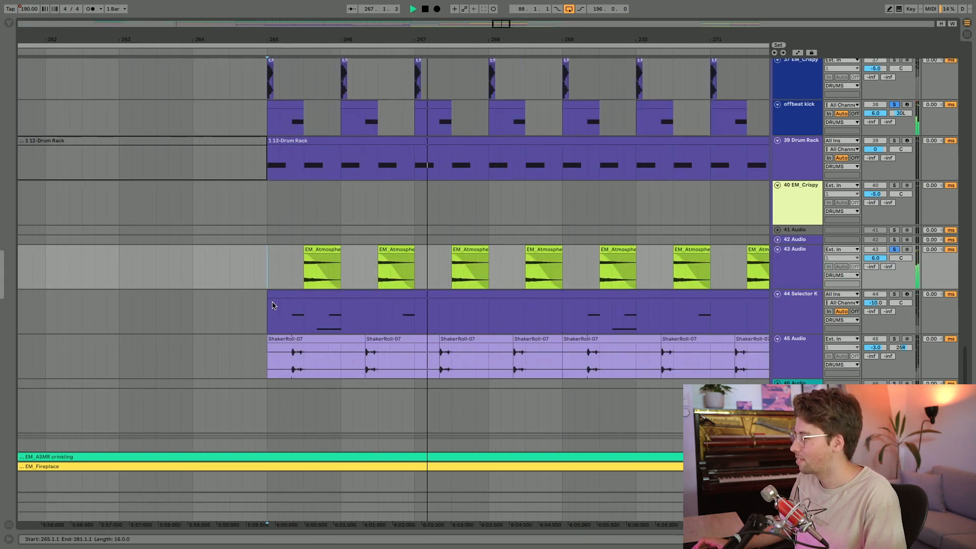
# Step: Set 44 Selector K's volume to 6.0 and play it from bar 265 with 45 Audio added to the soloed drums
pyautogui.scroll(-5, 299, 304)
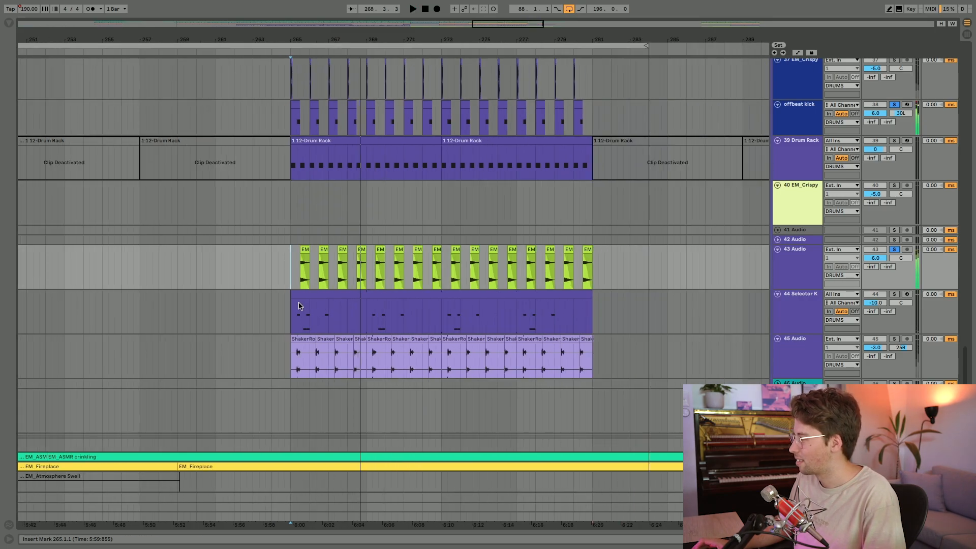
pyautogui.scroll(-1, 300, 304)
pyautogui.scroll(4, 300, 305)
pyautogui.click(343, 315)
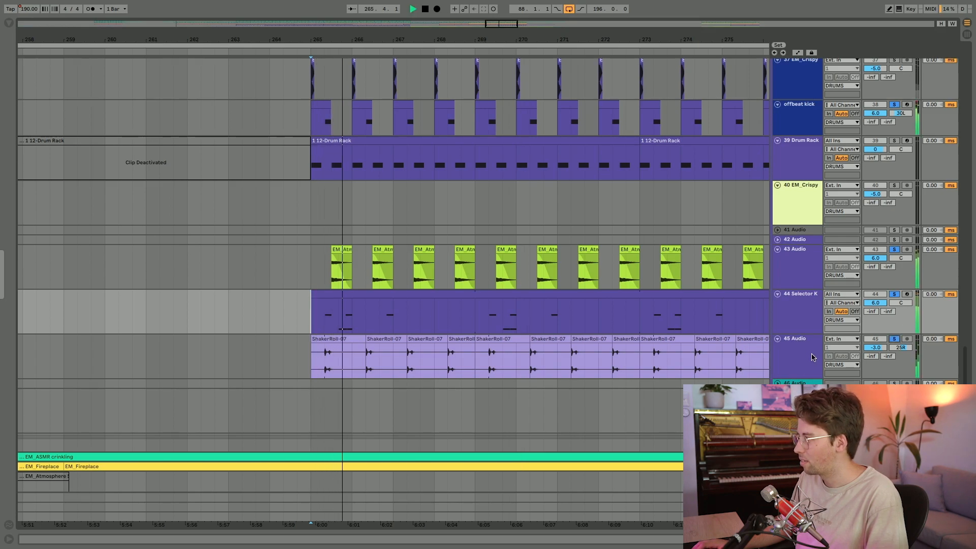
pyautogui.press('space')
# Step: Solo the whole DRUMS group and play it from bar 265 while looking through its tracks
pyautogui.scroll(5, 746, 346)
pyautogui.scroll(5, 804, 250)
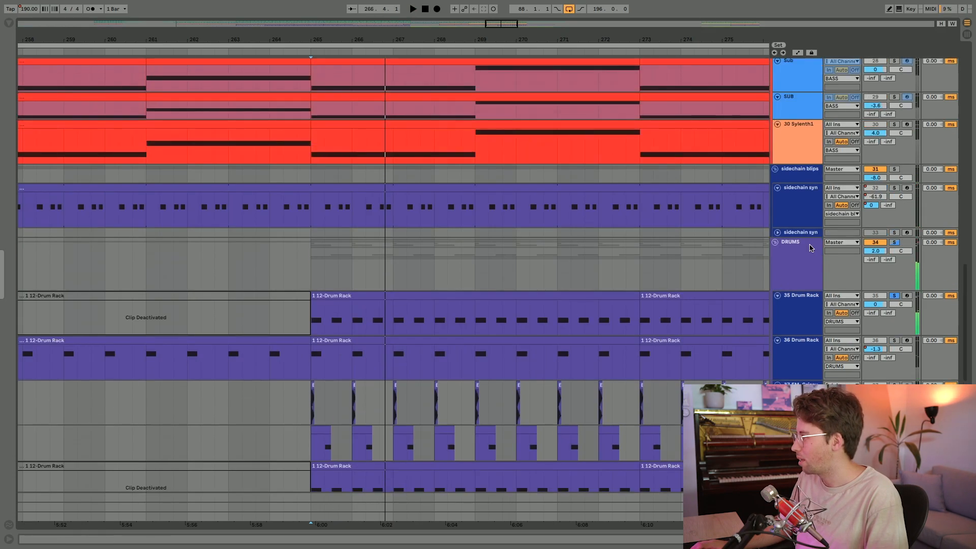
pyautogui.click(742, 249)
pyautogui.scroll(-4, 321, 239)
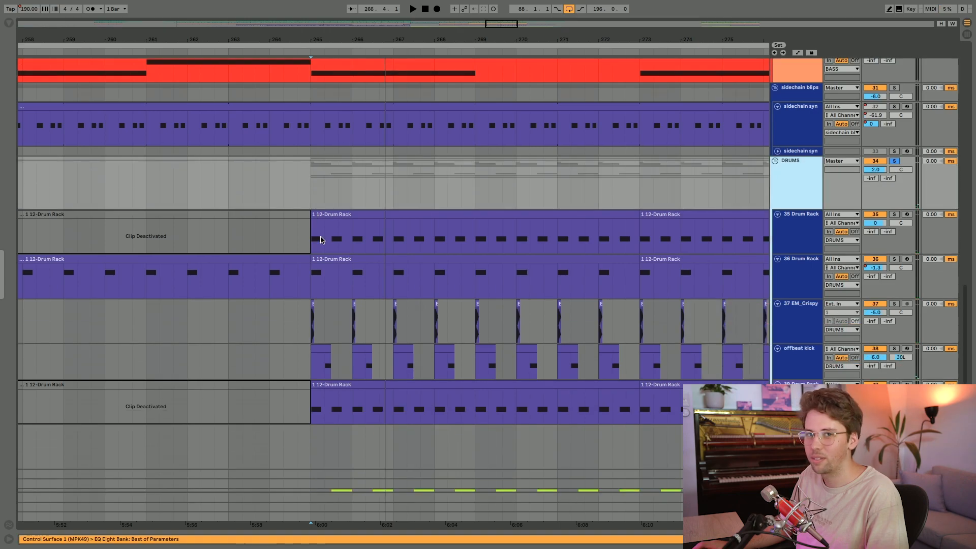
pyautogui.press('space')
pyautogui.scroll(-4, 351, 282)
pyautogui.scroll(-6, 361, 311)
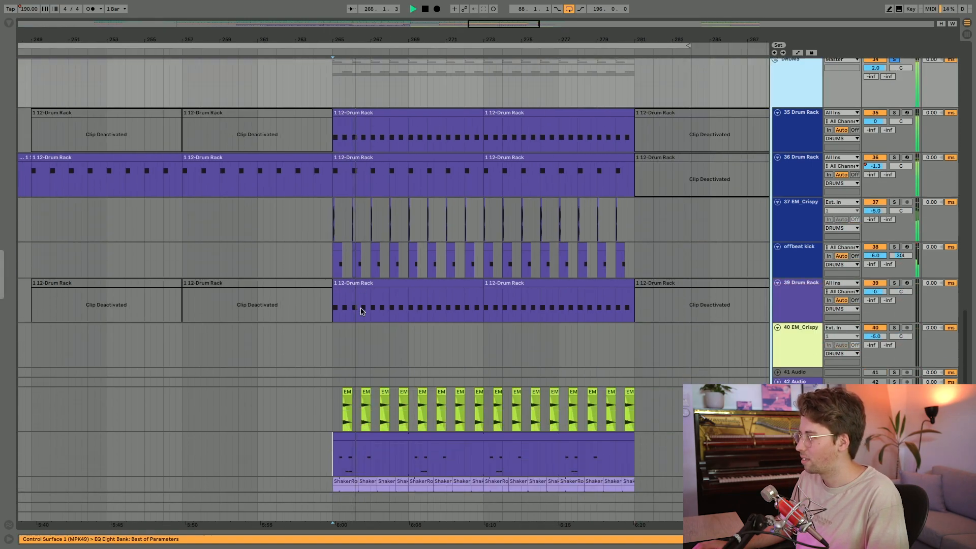
pyautogui.scroll(-4, 361, 311)
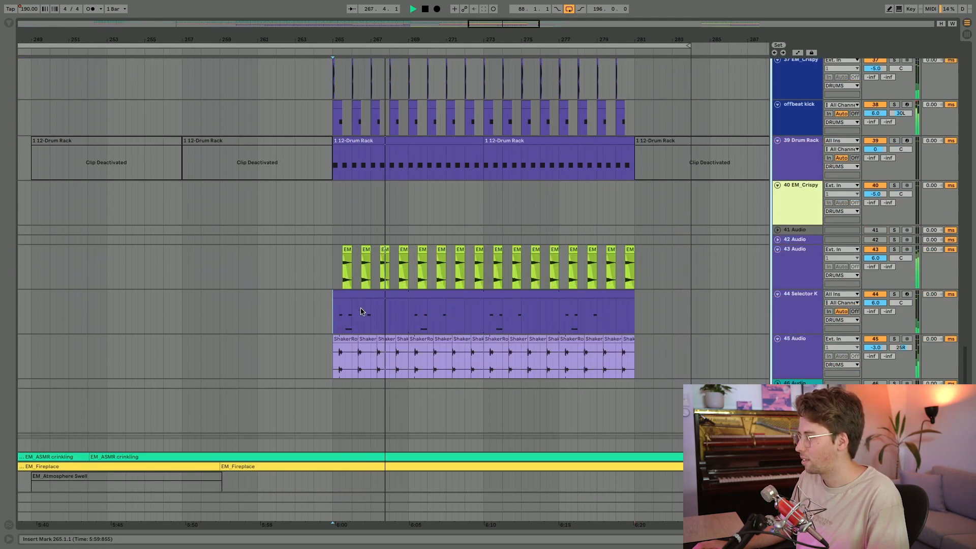
pyautogui.scroll(-2, 361, 311)
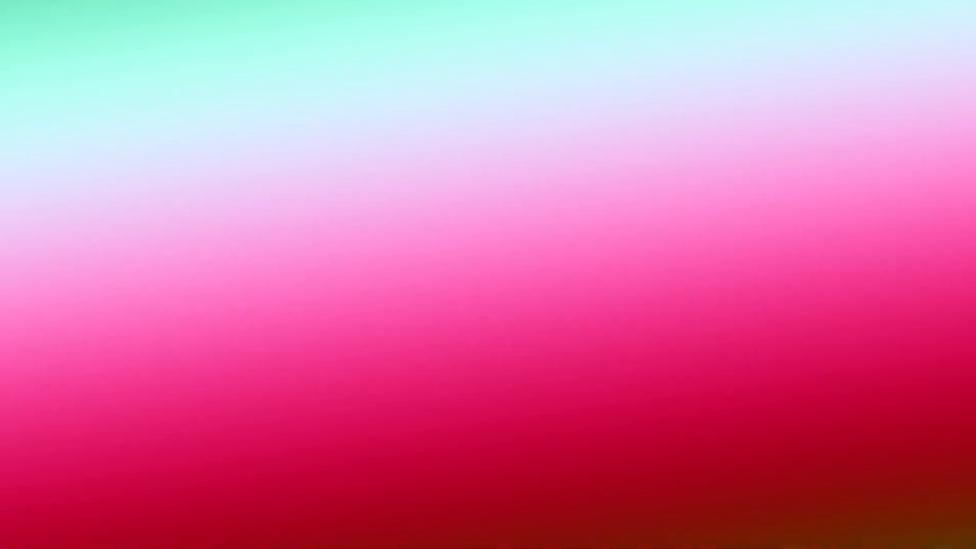